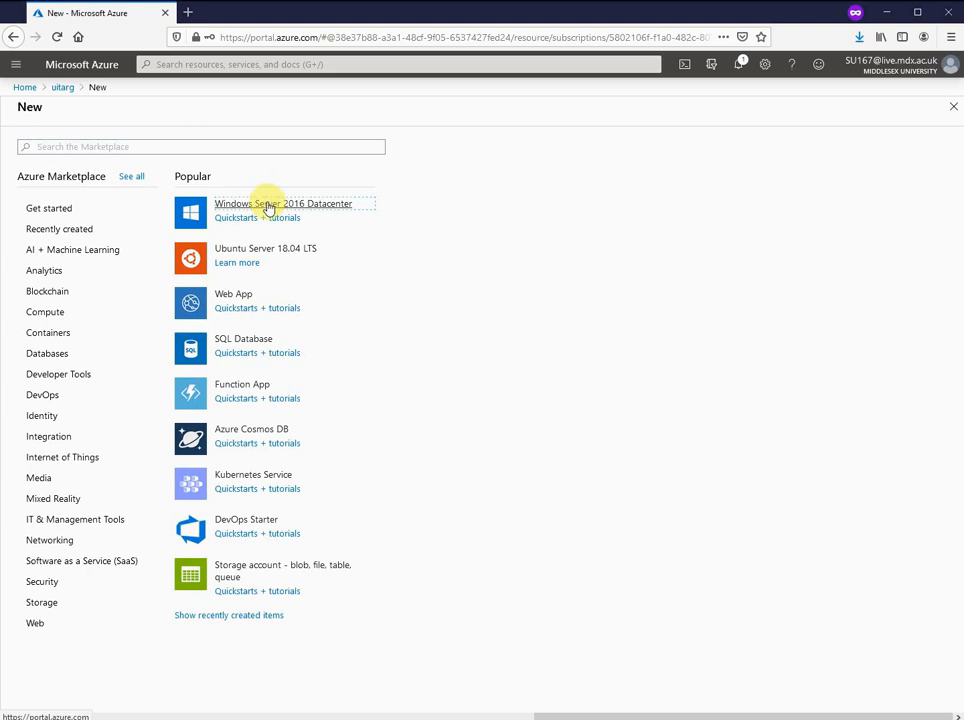
# Step: Start a Windows Server 2016 Datacenter virtual machine named VM1 in the (Europe) North Europe region
pyautogui.click(265, 205)
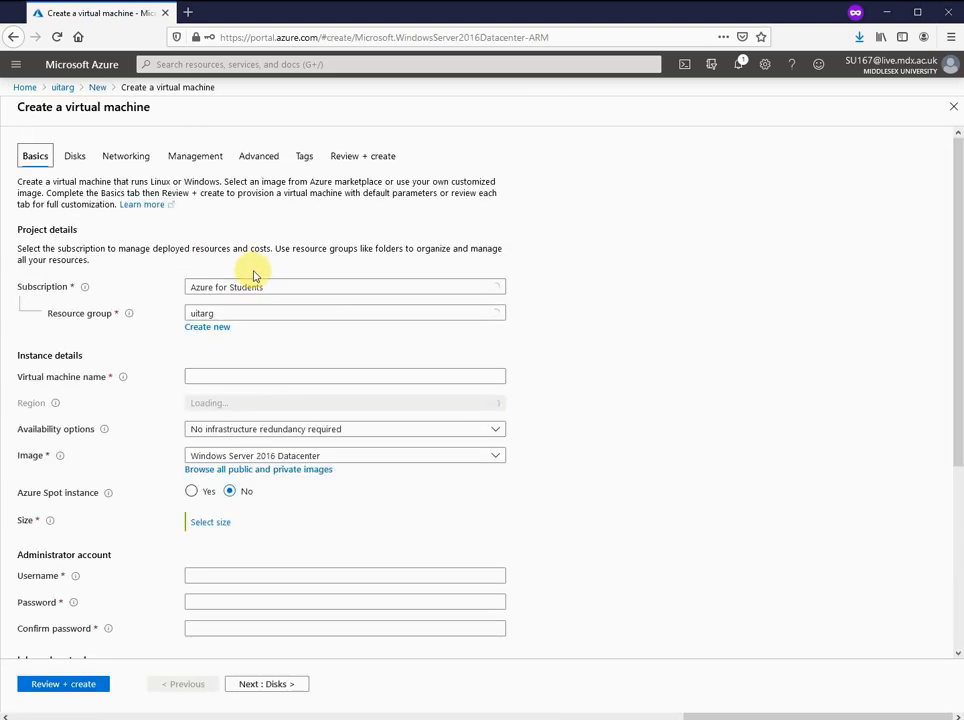
pyautogui.click(223, 377)
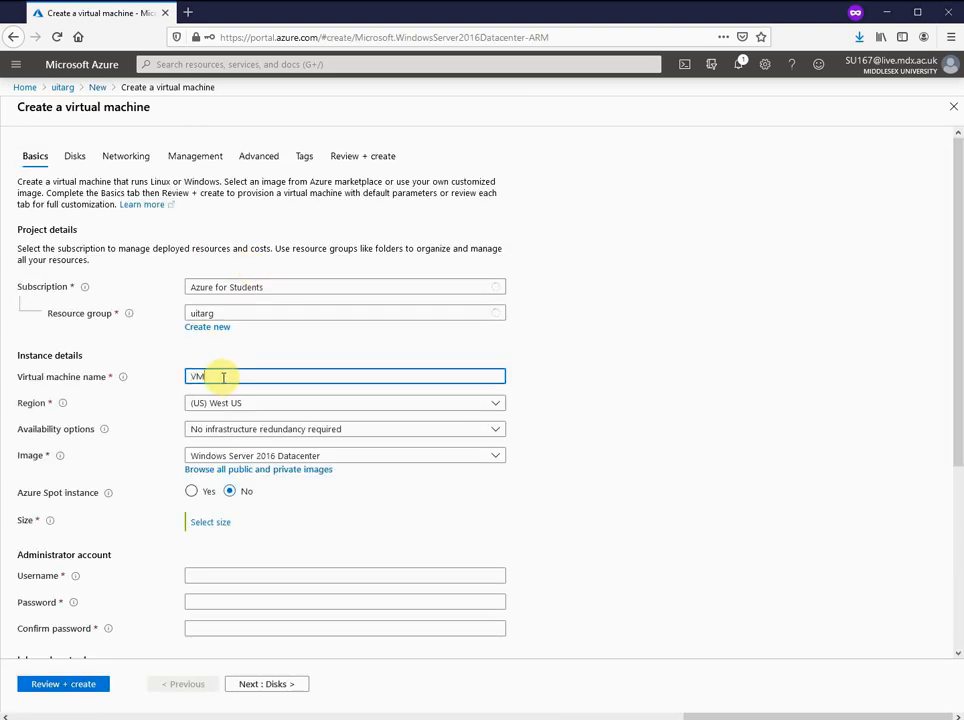
pyautogui.click(232, 405)
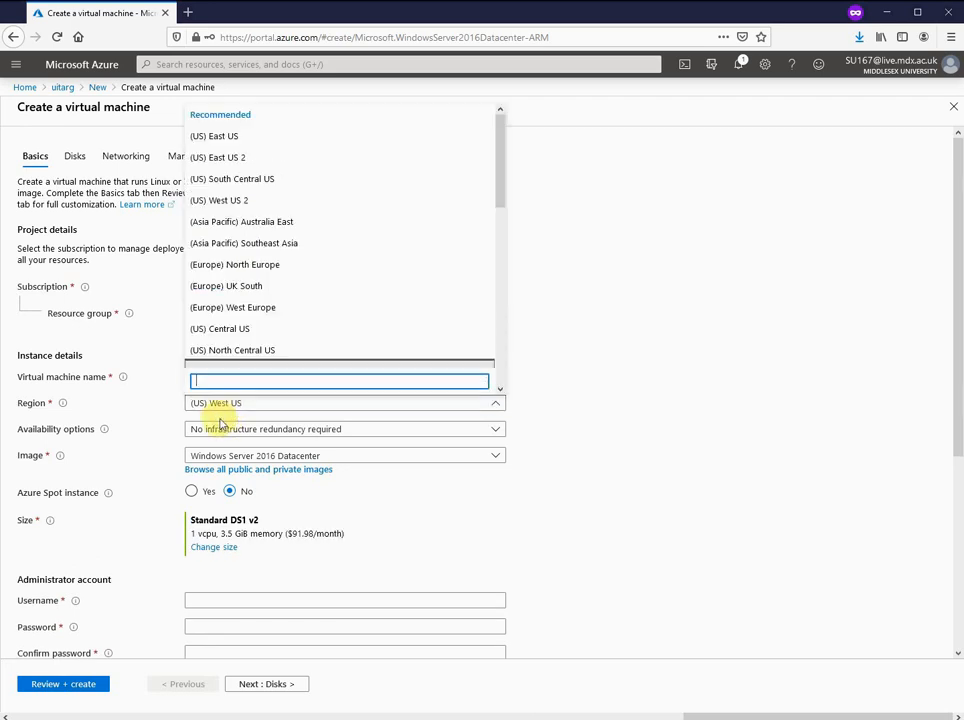
pyautogui.click(302, 265)
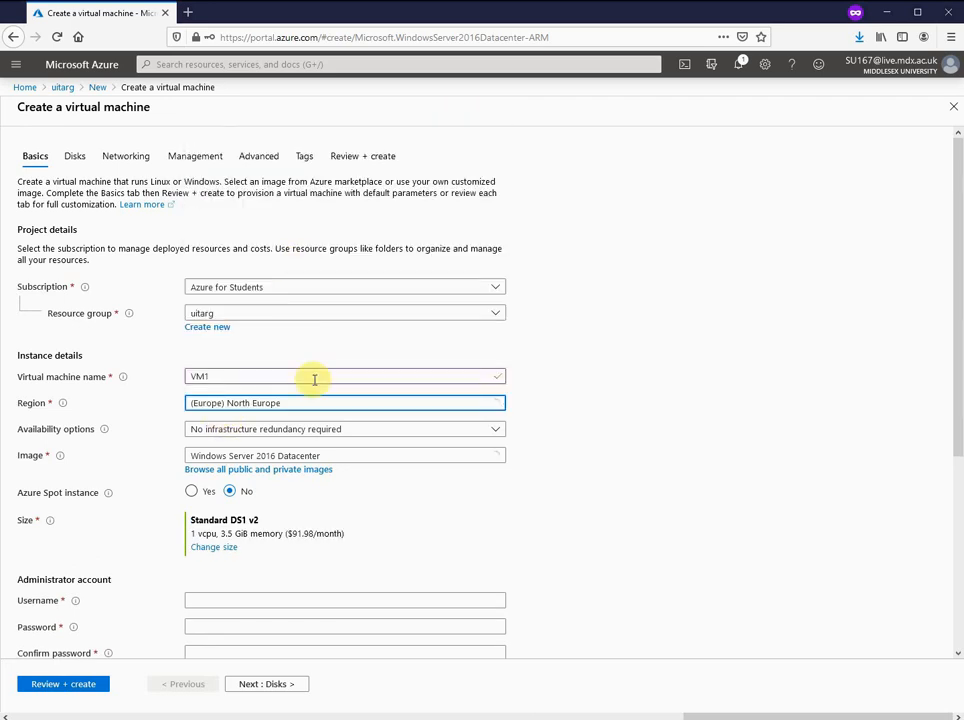
# Step: Set the administrator username to sysadmin, then enter and confirm the account password
pyautogui.click(235, 598)
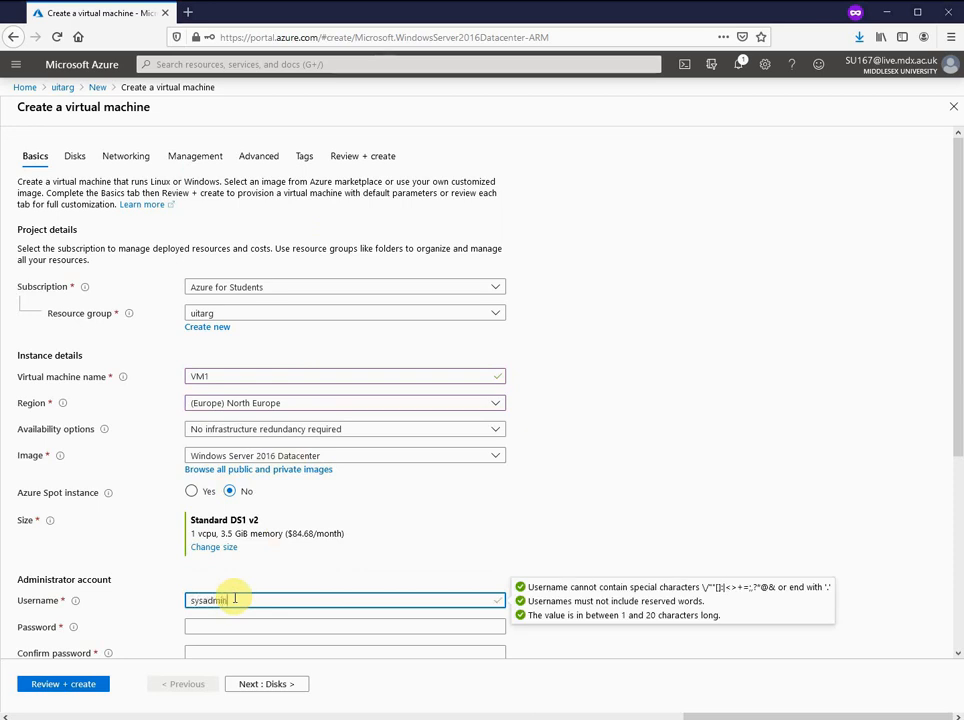
pyautogui.press('Tab')
pyautogui.write('••••••••')
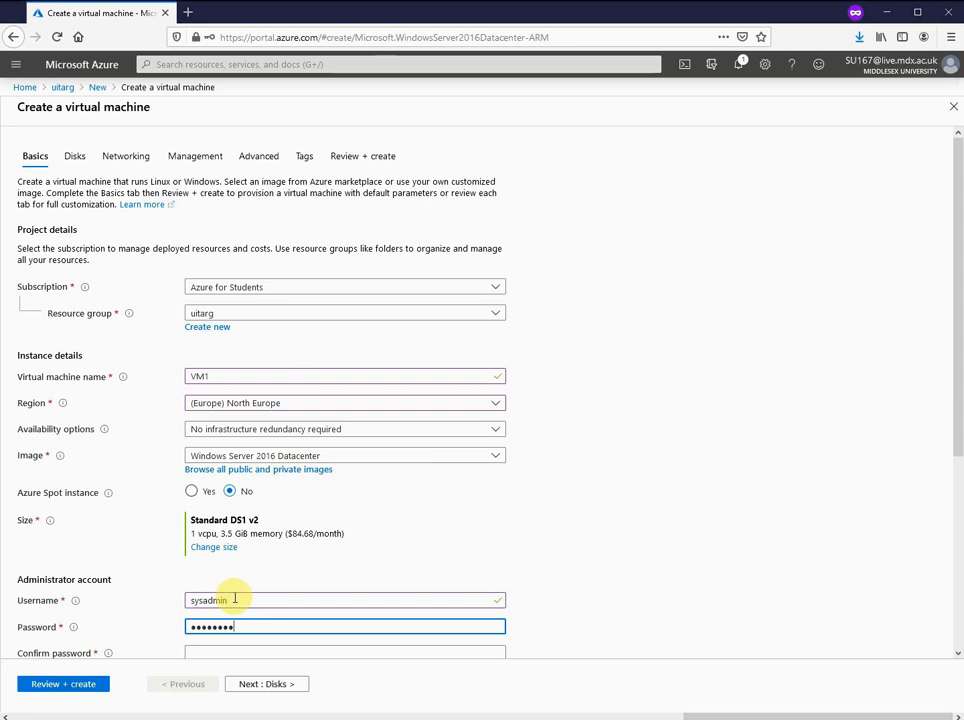
pyautogui.press('Tab')
pyautogui.write('•')
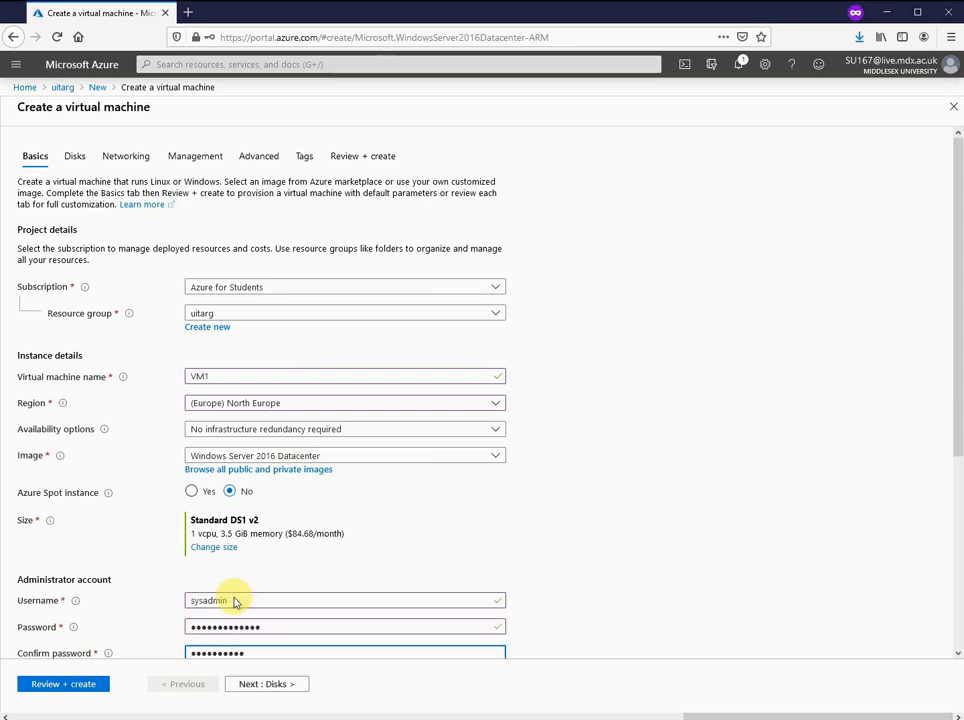
pyautogui.scroll(-5, 458, 549)
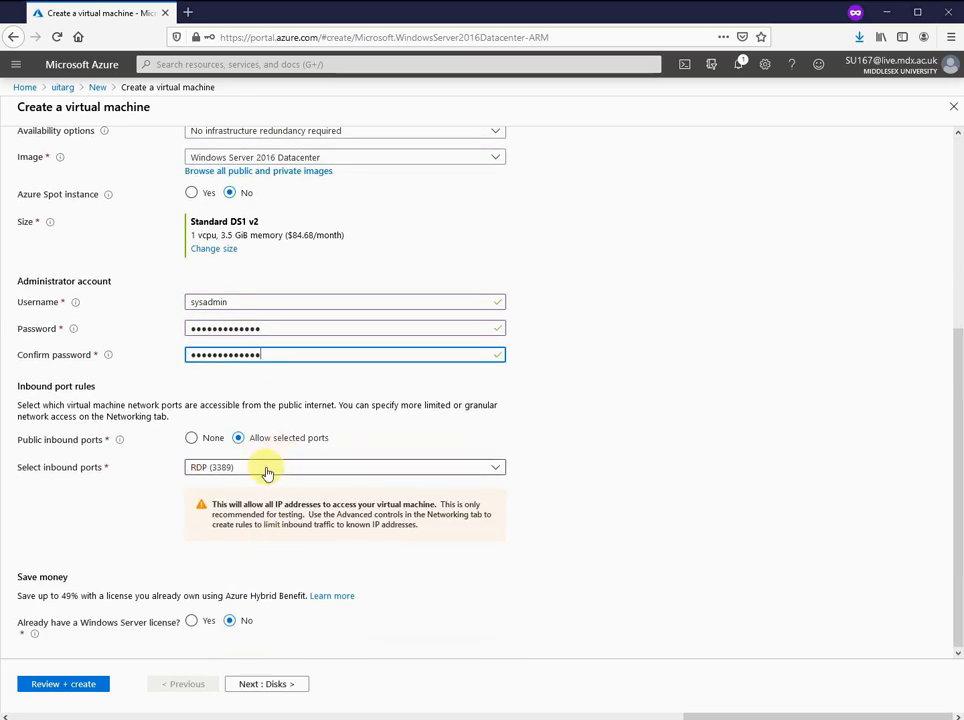
# Step: Set the virtual machine's OS disk type to Standard HDD and proceed to its networking settings
pyautogui.click(261, 687)
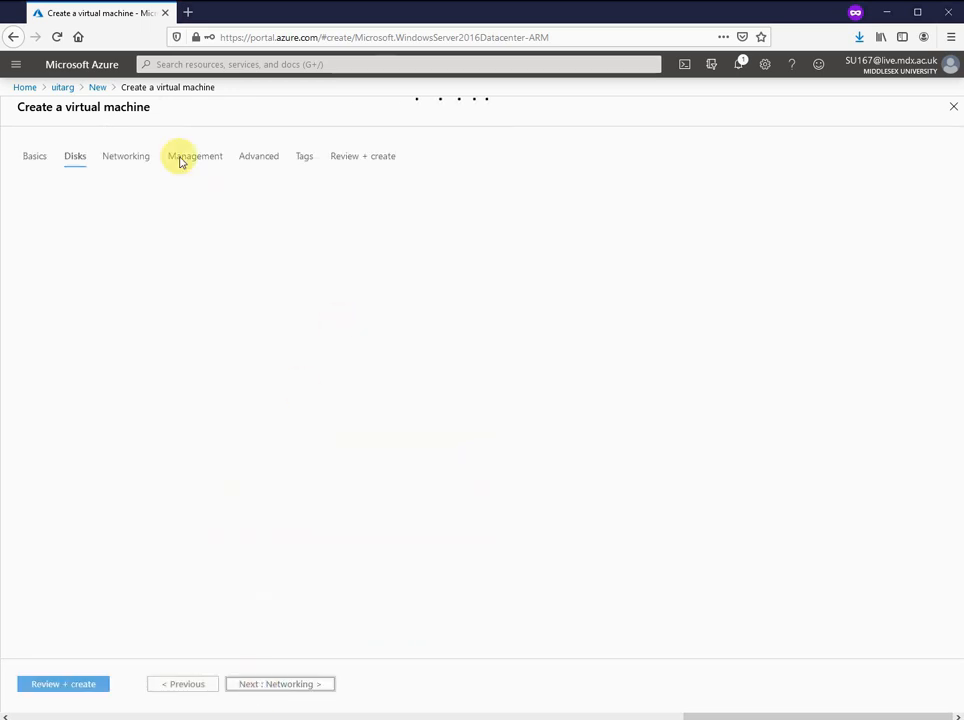
pyautogui.click(251, 240)
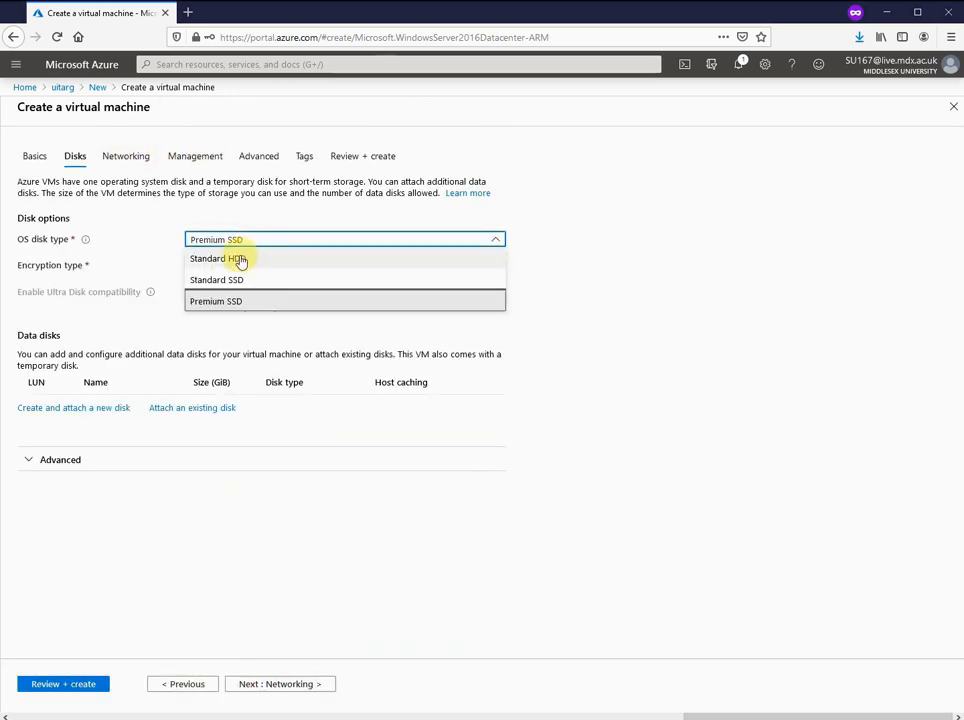
pyautogui.click(239, 258)
pyautogui.click(262, 688)
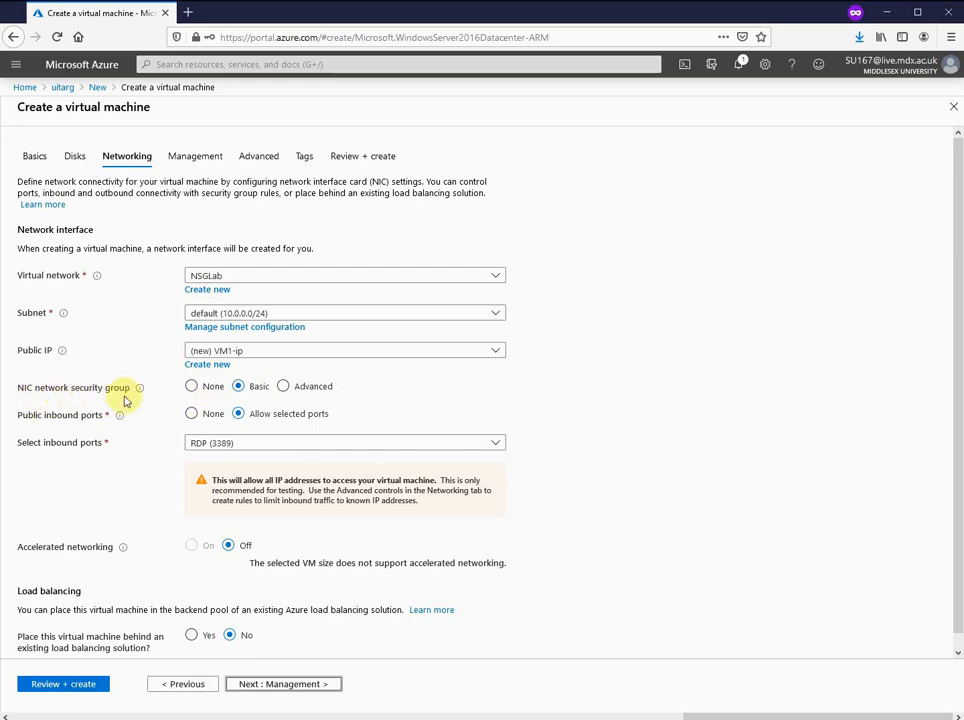
# Step: Compare the Basic and Advanced NIC network security group options, ending with Advanced selected
pyautogui.click(284, 387)
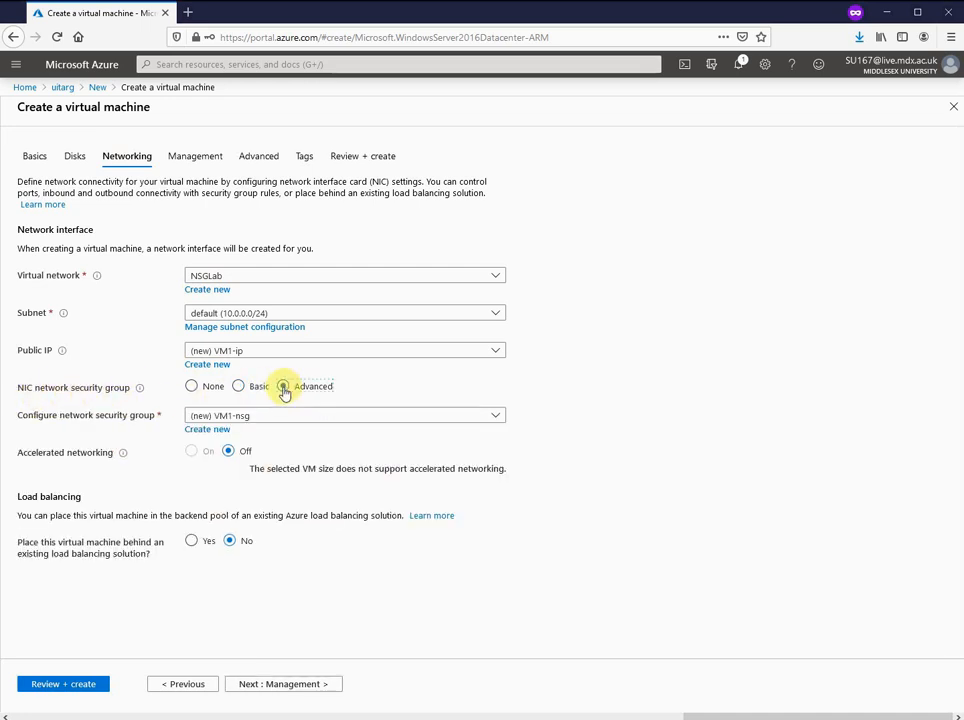
pyautogui.click(245, 389)
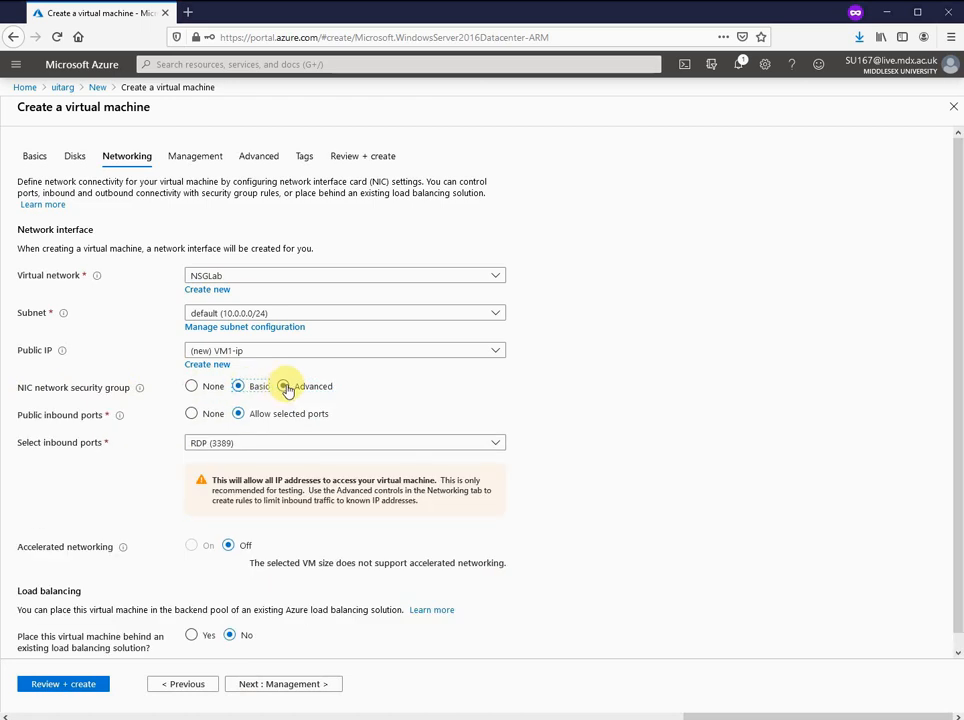
pyautogui.click(285, 387)
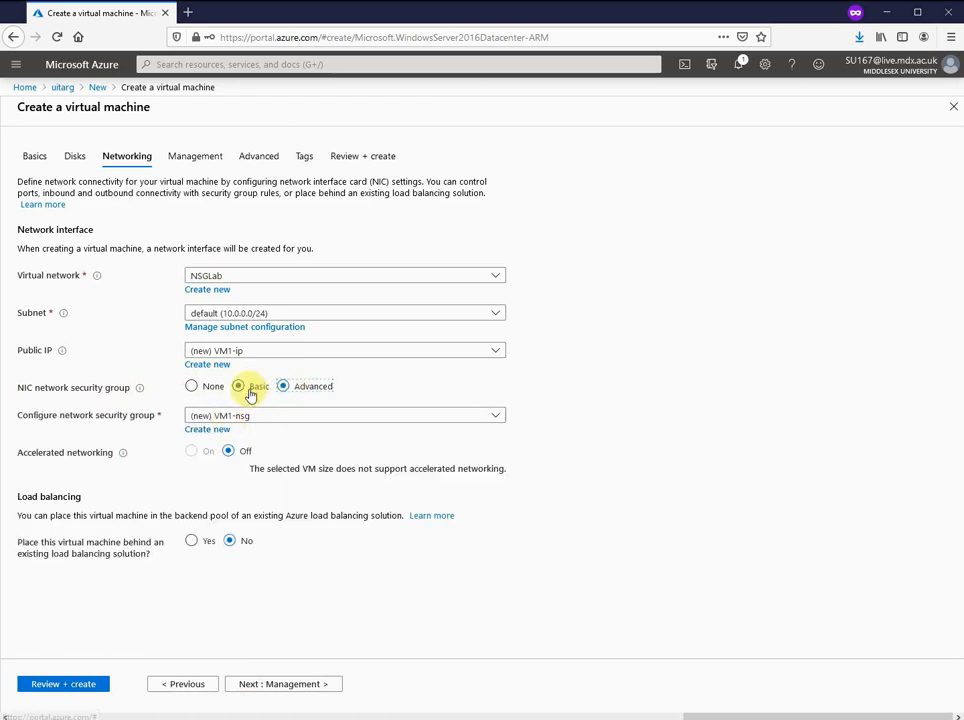
pyautogui.click(251, 394)
pyautogui.click(285, 387)
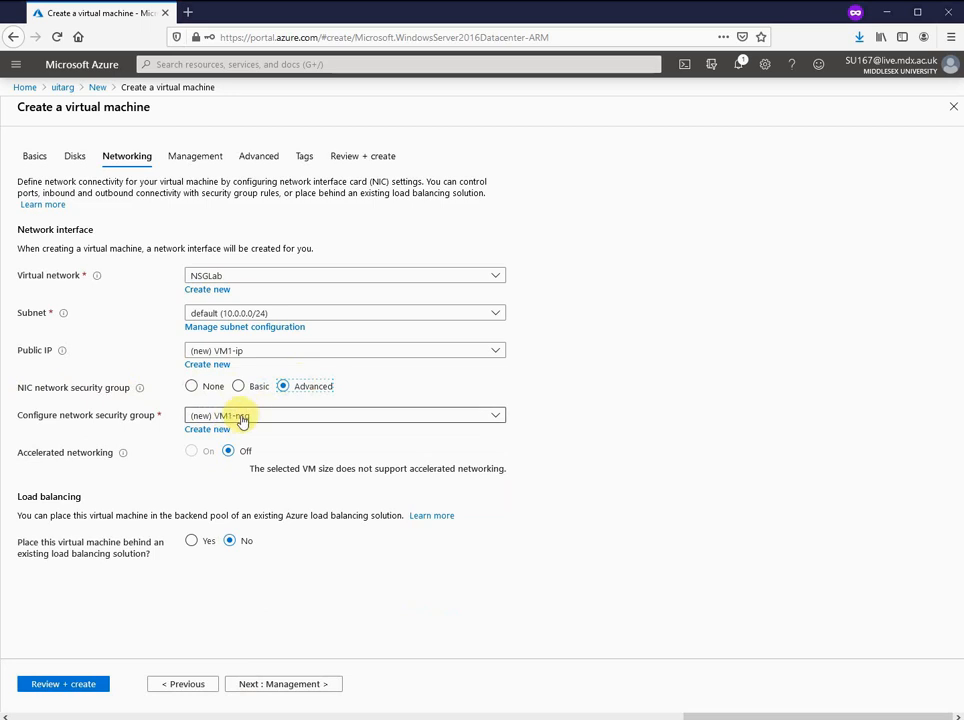
pyautogui.click(255, 389)
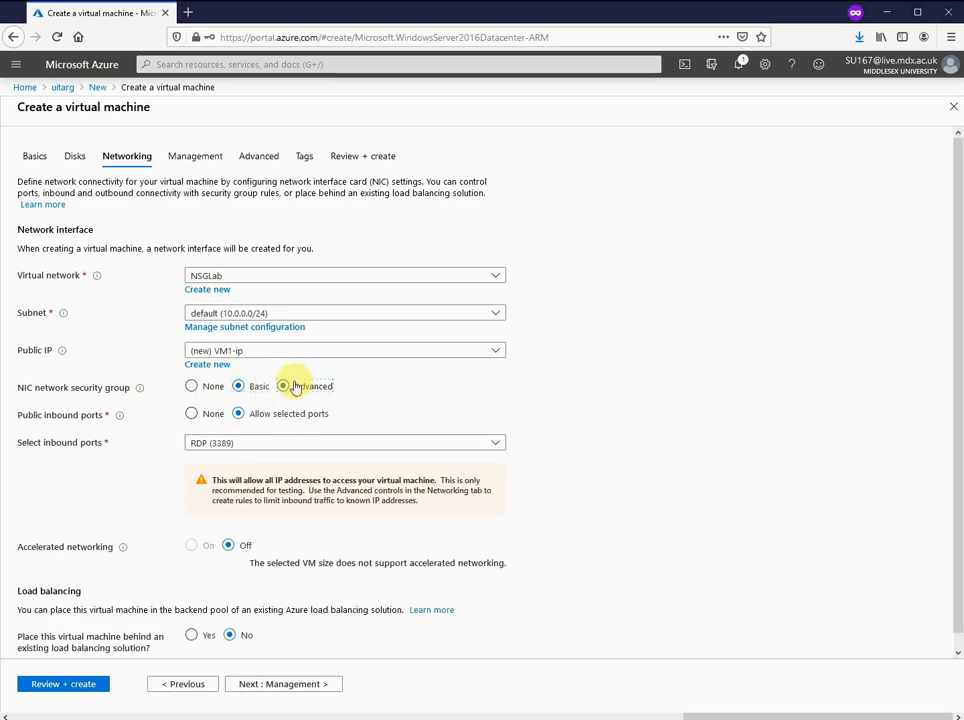
pyautogui.click(295, 388)
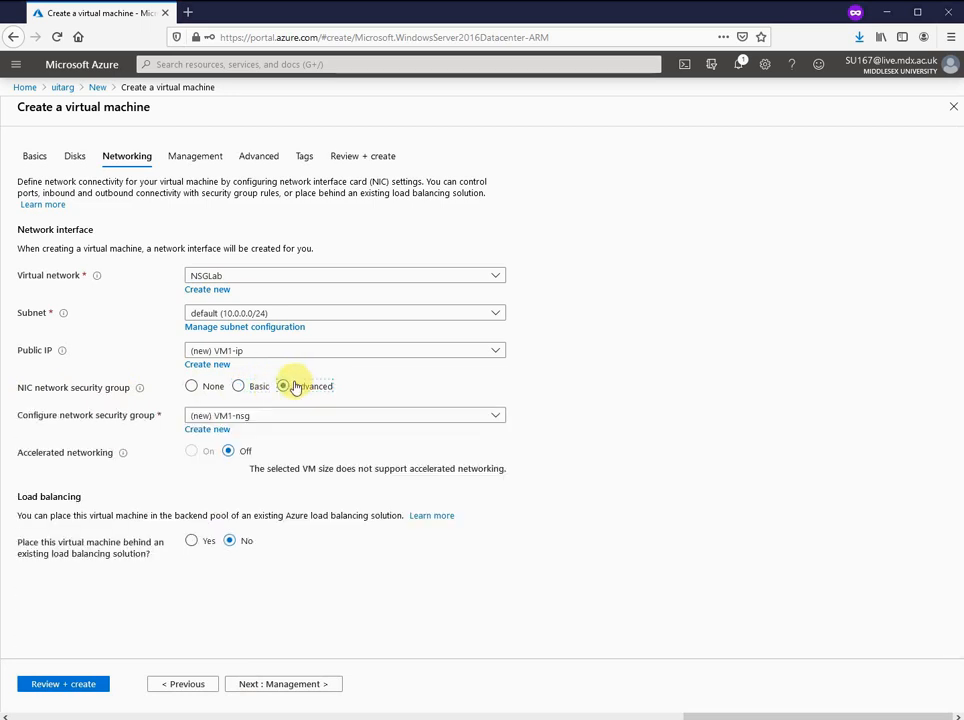
# Step: Open the new VM1-nsg security group's configuration and examine the settings of its default-allow-rdp inbound rule
pyautogui.click(210, 432)
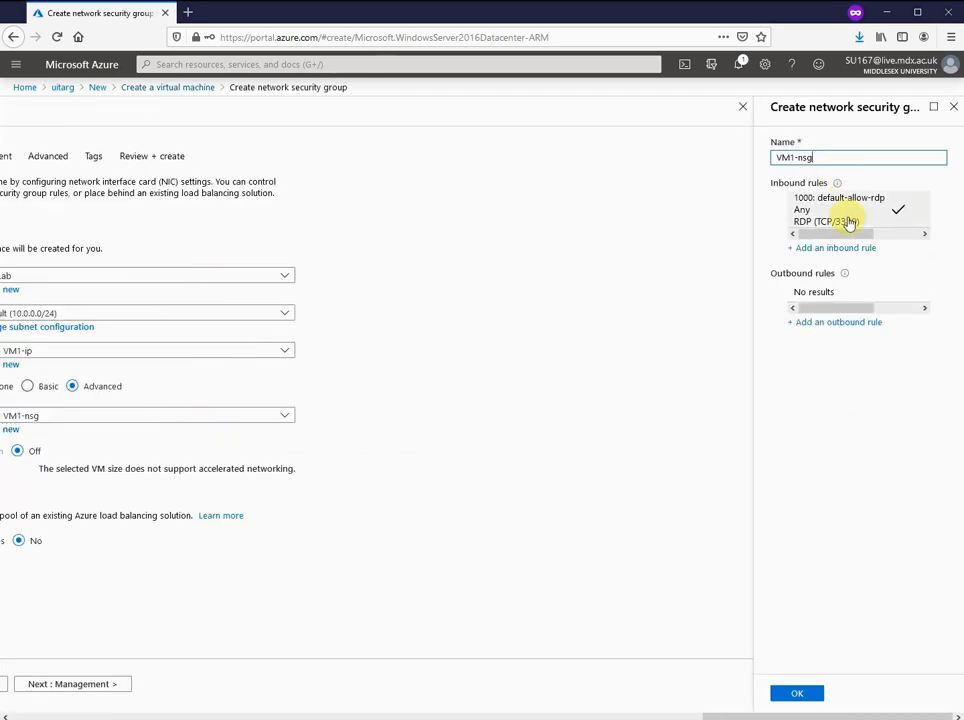
pyautogui.moveTo(838, 231); pyautogui.dragTo(813, 236)
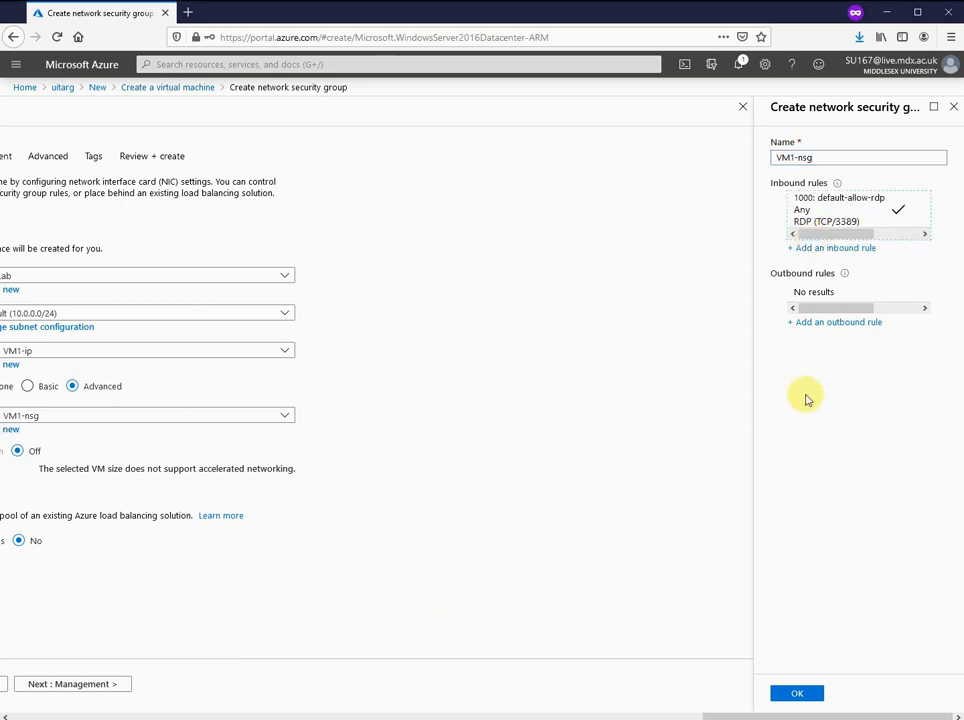
pyautogui.click(826, 224)
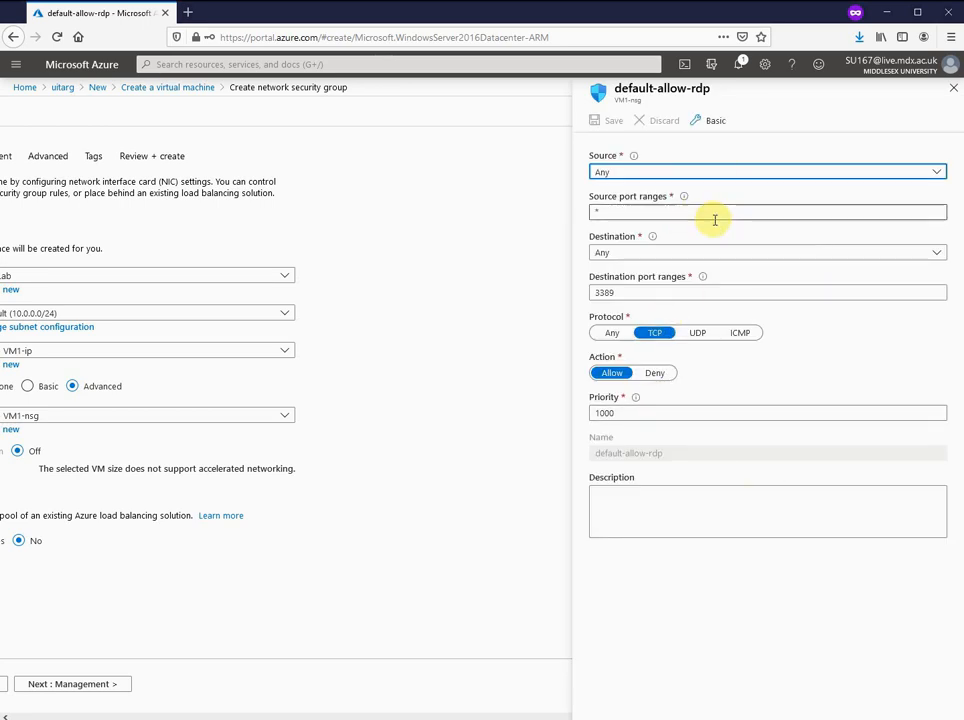
pyautogui.click(953, 88)
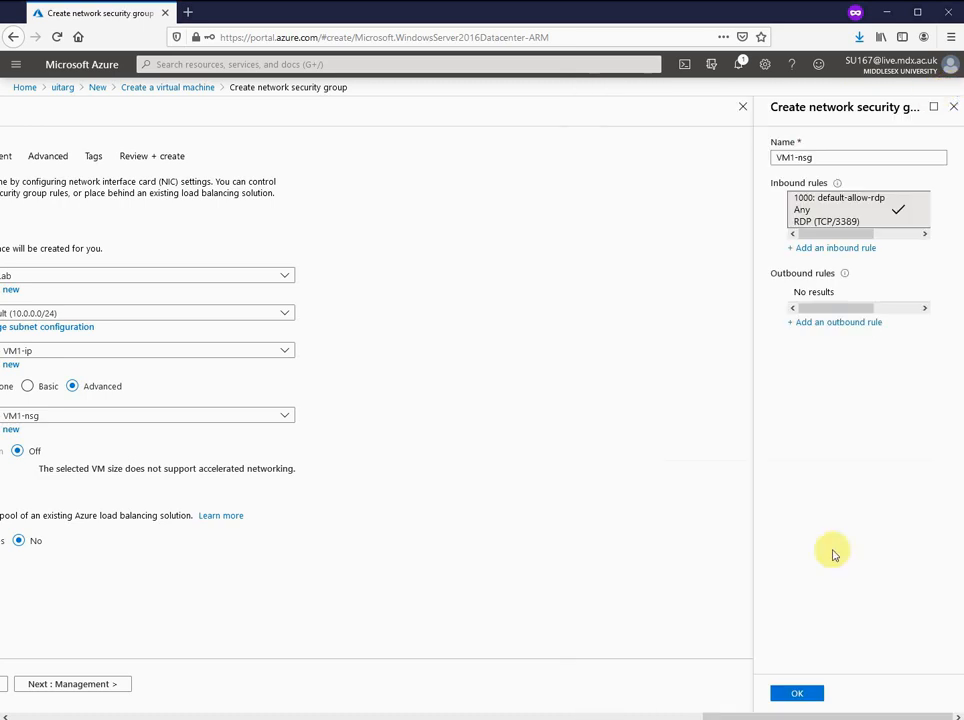
# Step: Discard the network security group edits and the unfinished virtual machine setup
pyautogui.click(953, 106)
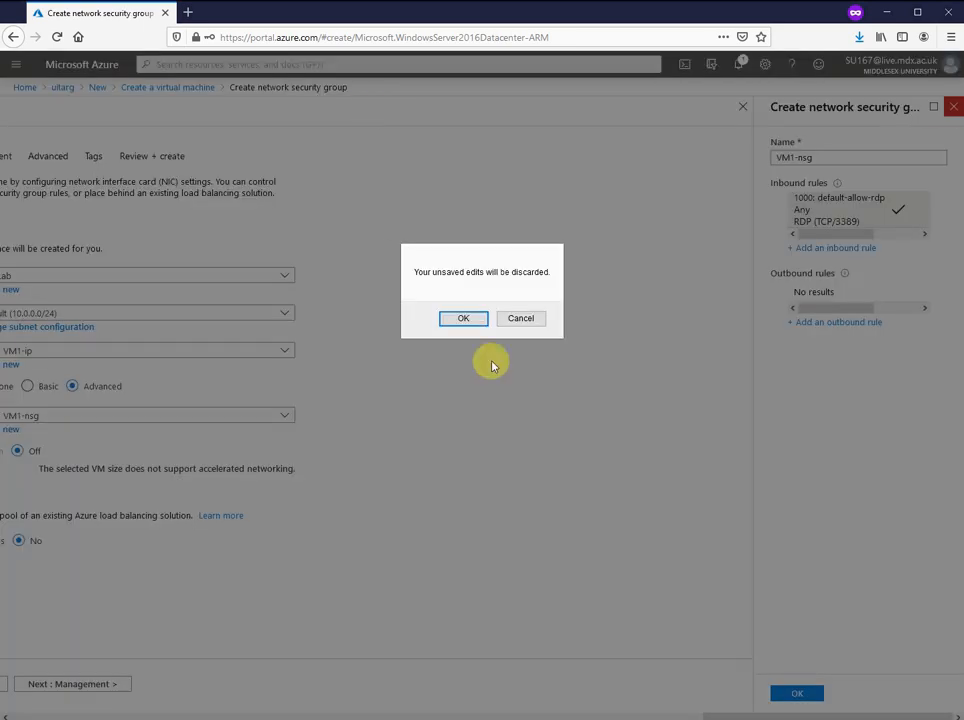
pyautogui.click(461, 320)
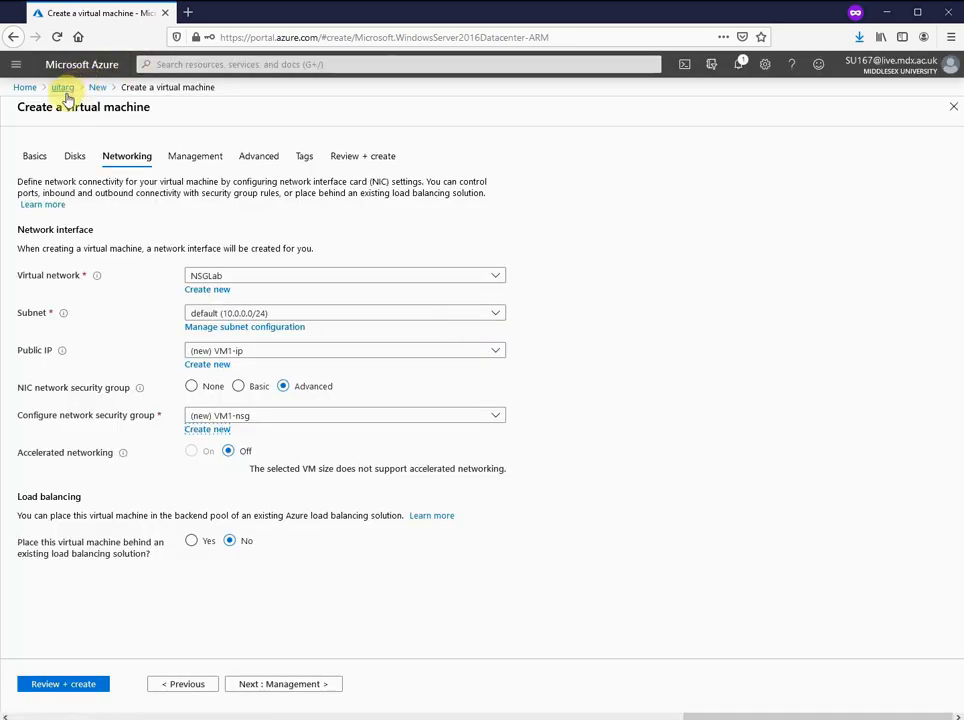
pyautogui.click(953, 106)
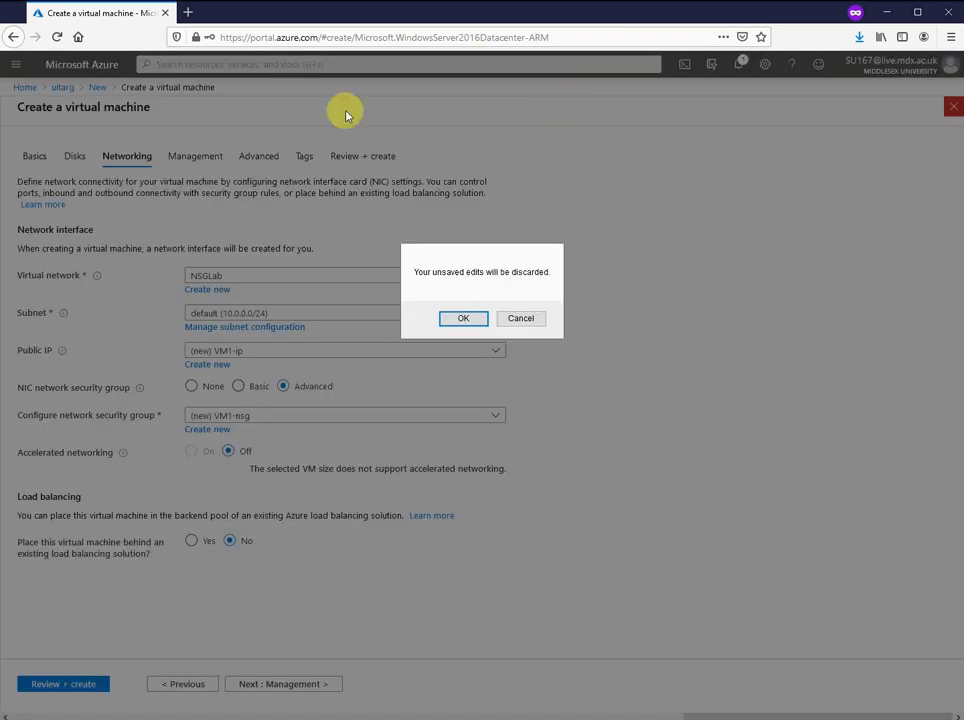
pyautogui.click(463, 318)
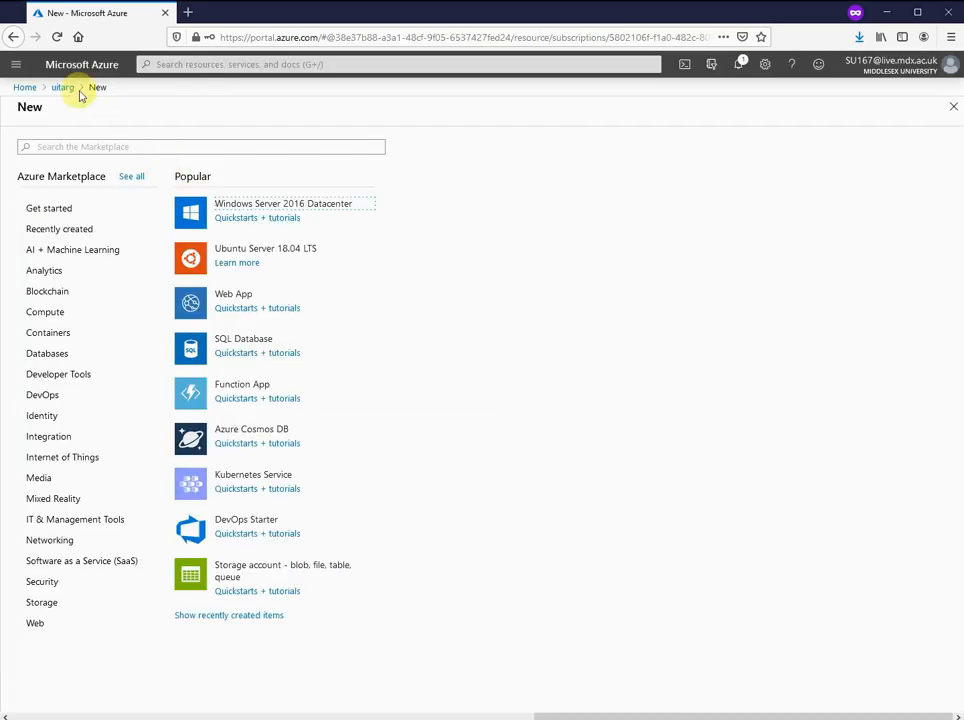
# Step: Find Network security group in the Marketplace and start creating one
pyautogui.click(111, 146)
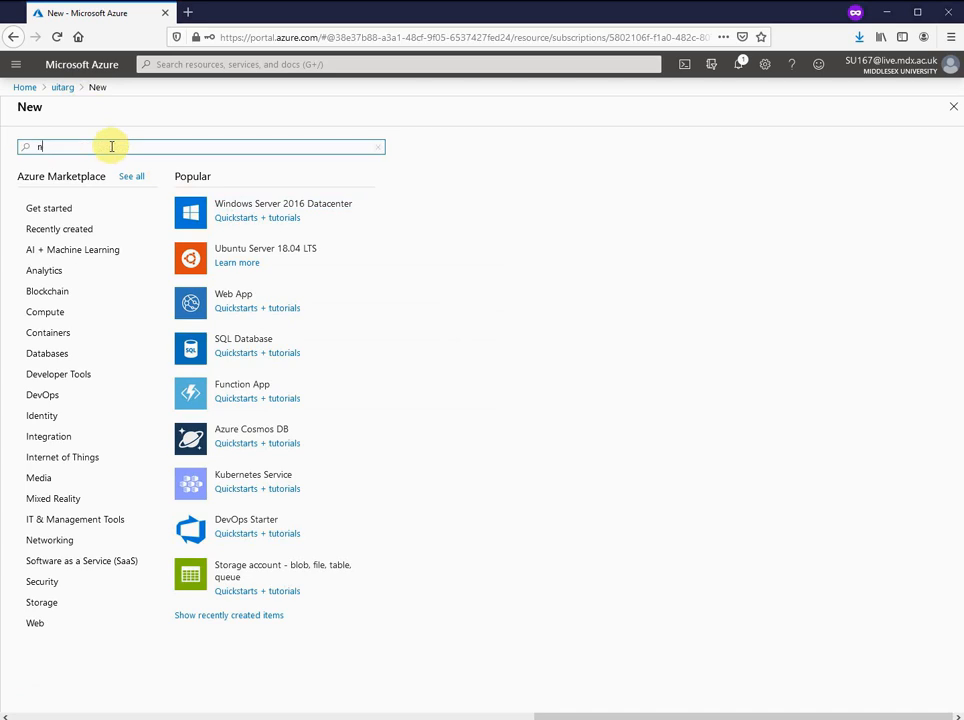
pyautogui.write('networ')
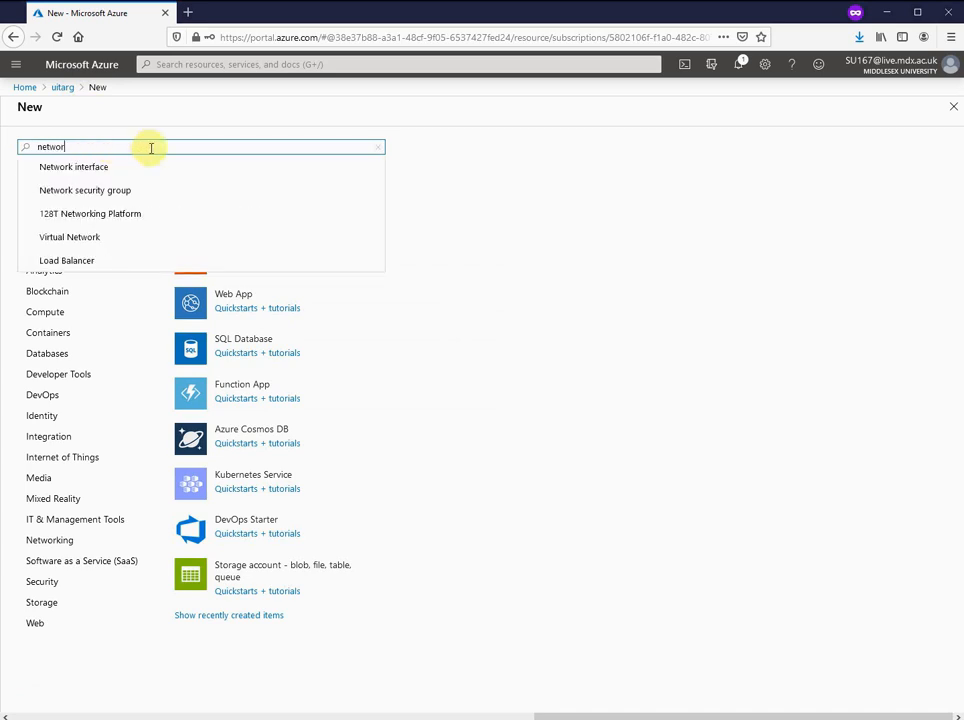
pyautogui.click(124, 191)
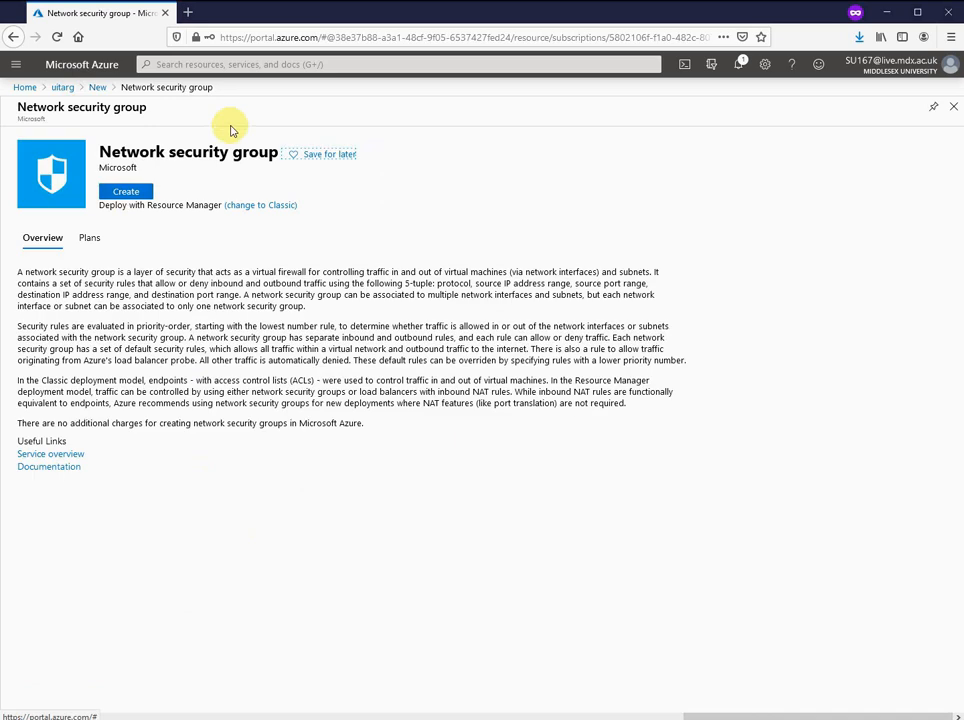
pyautogui.click(126, 191)
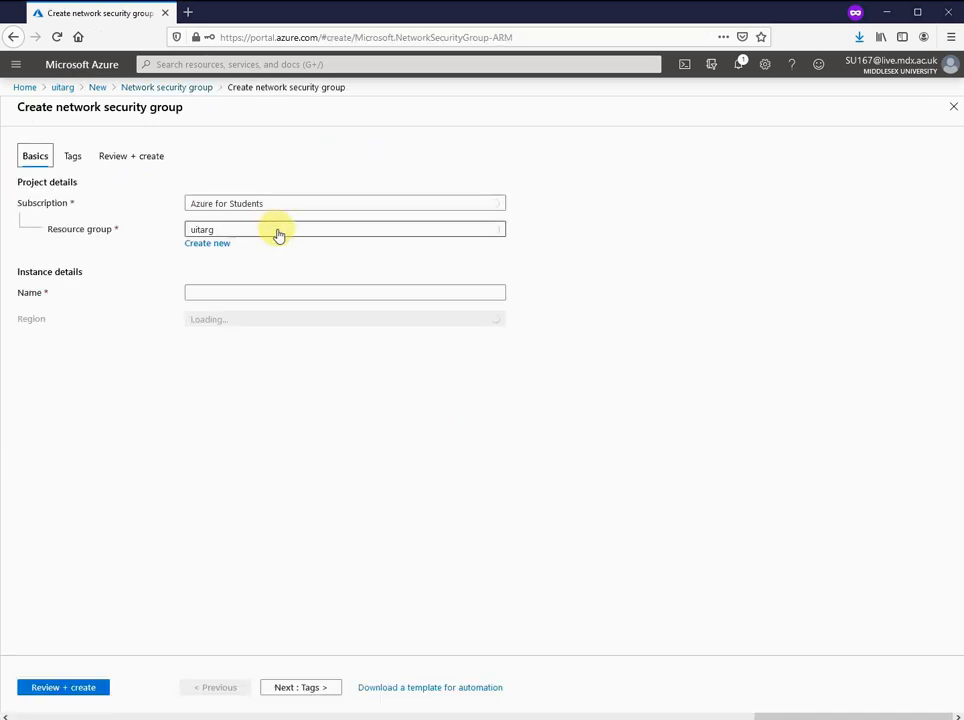
# Step: Name the network security group NSG1, set its region to (Europe) North Europe, and proceed to the final review without tags
pyautogui.click(252, 292)
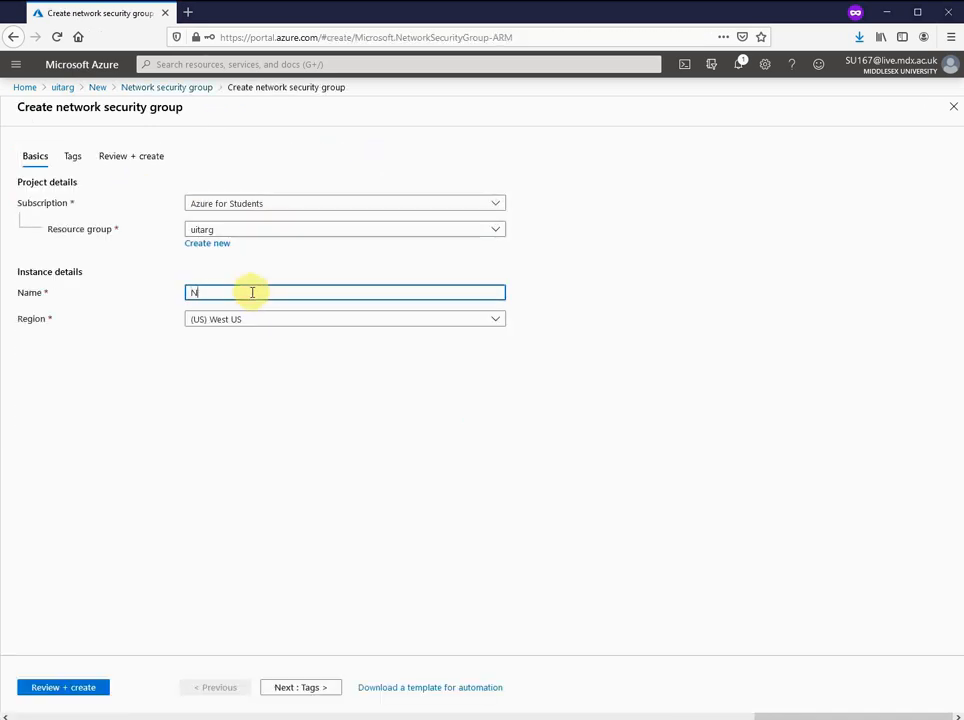
pyautogui.write('NSG1')
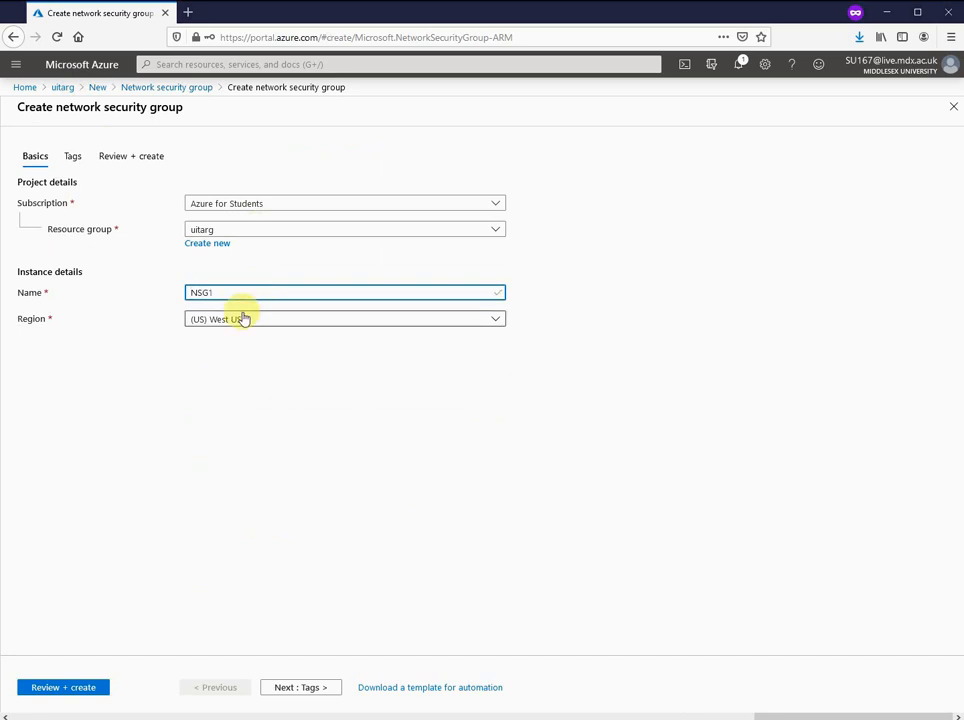
pyautogui.click(245, 319)
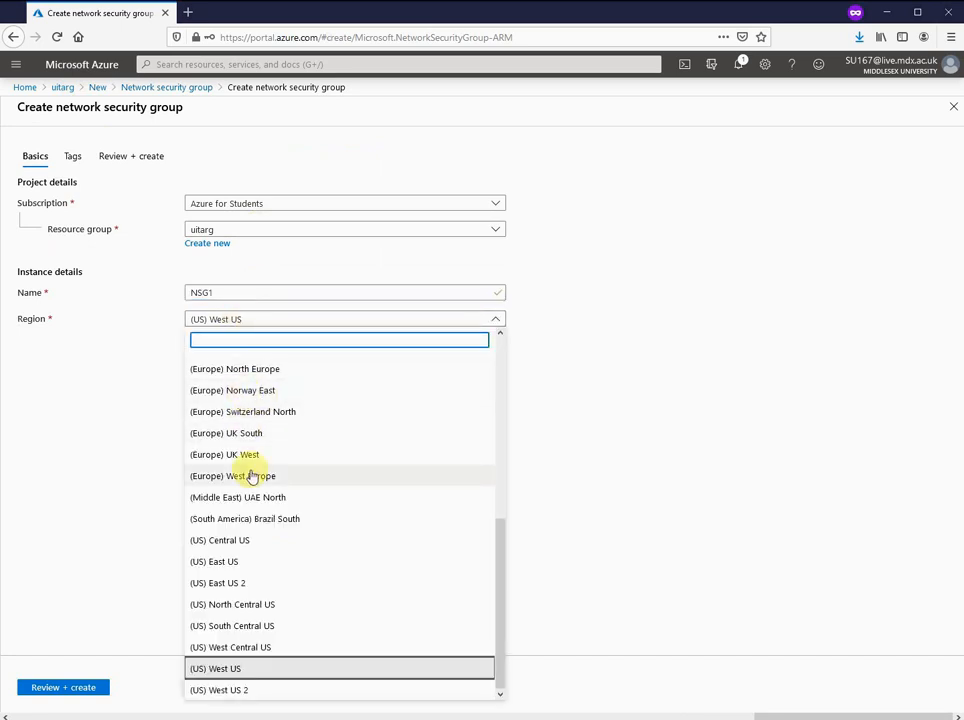
pyautogui.click(282, 371)
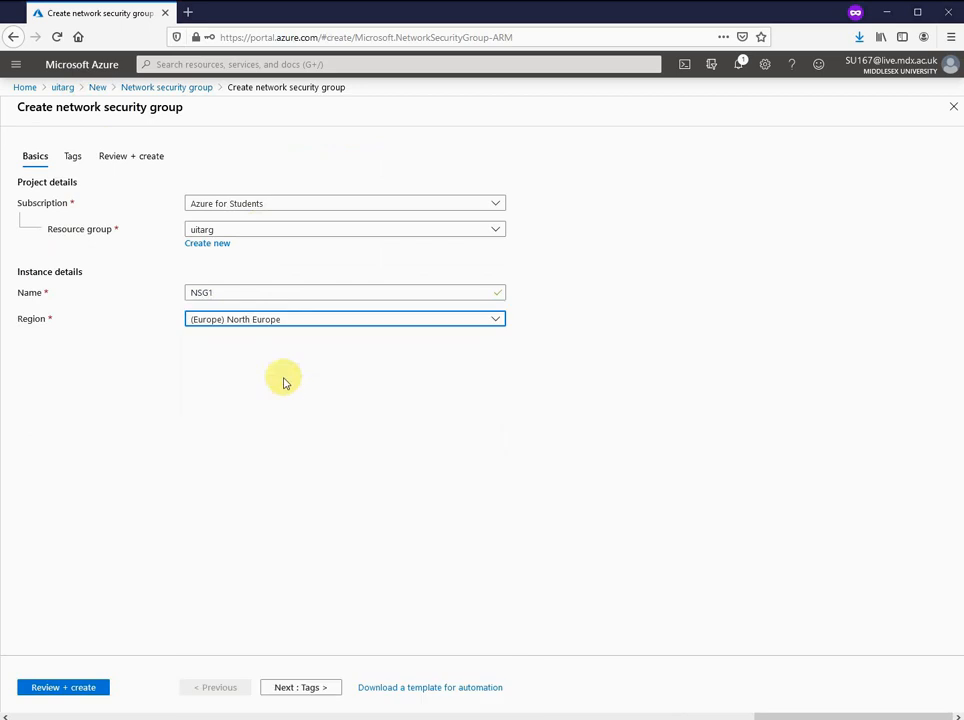
pyautogui.click(293, 690)
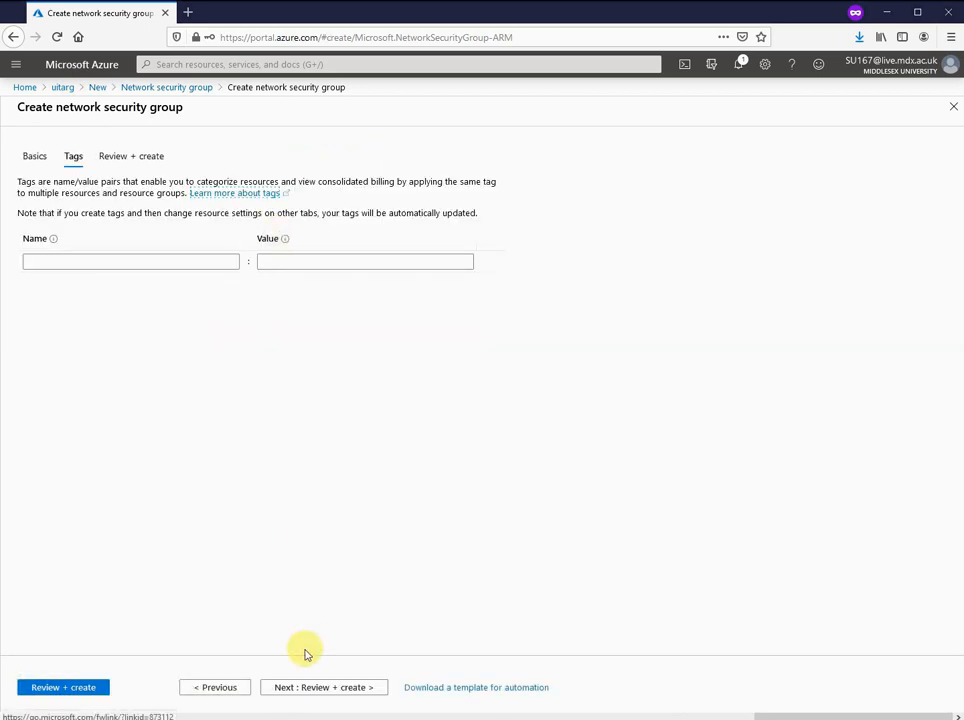
pyautogui.click(295, 688)
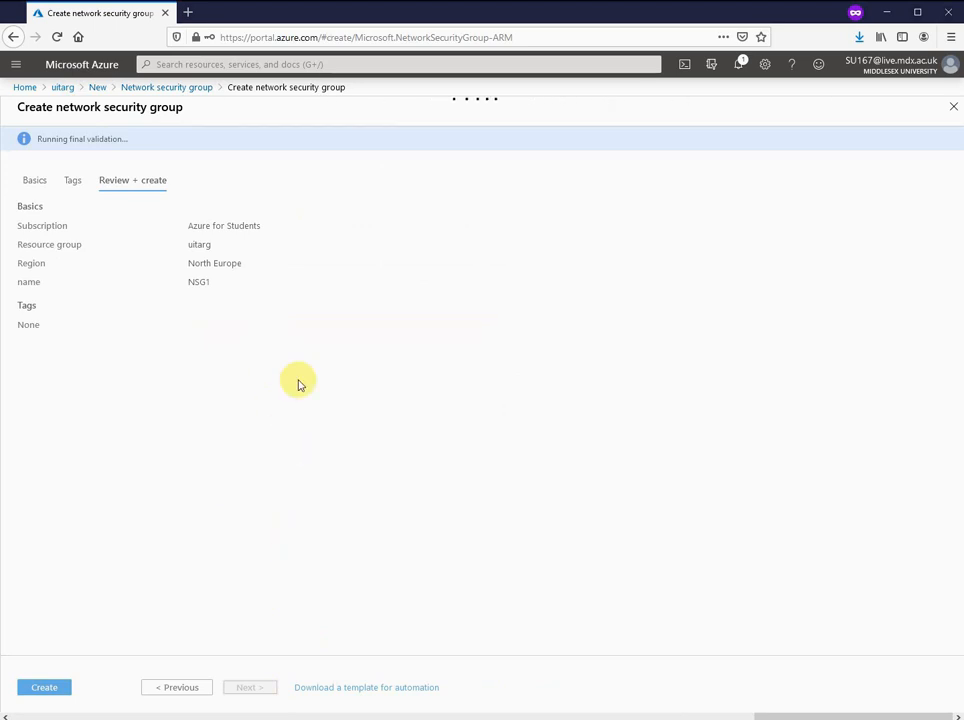
# Step: Create the reviewed network security group and examine the default inbound rules of the deployed NSG1 resource
pyautogui.click(45, 689)
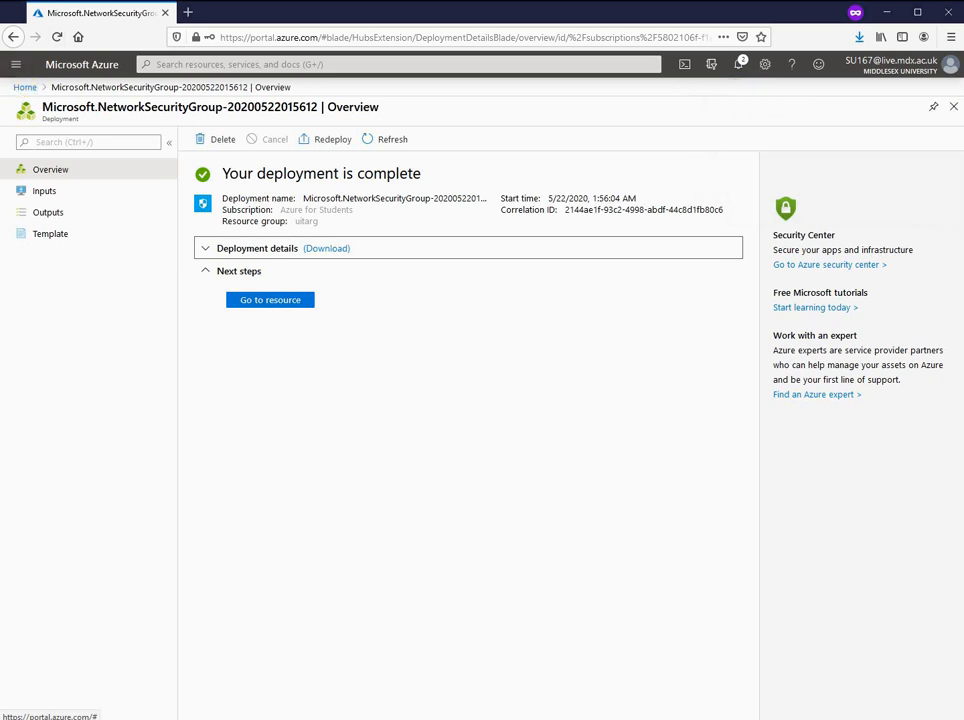
pyautogui.click(296, 303)
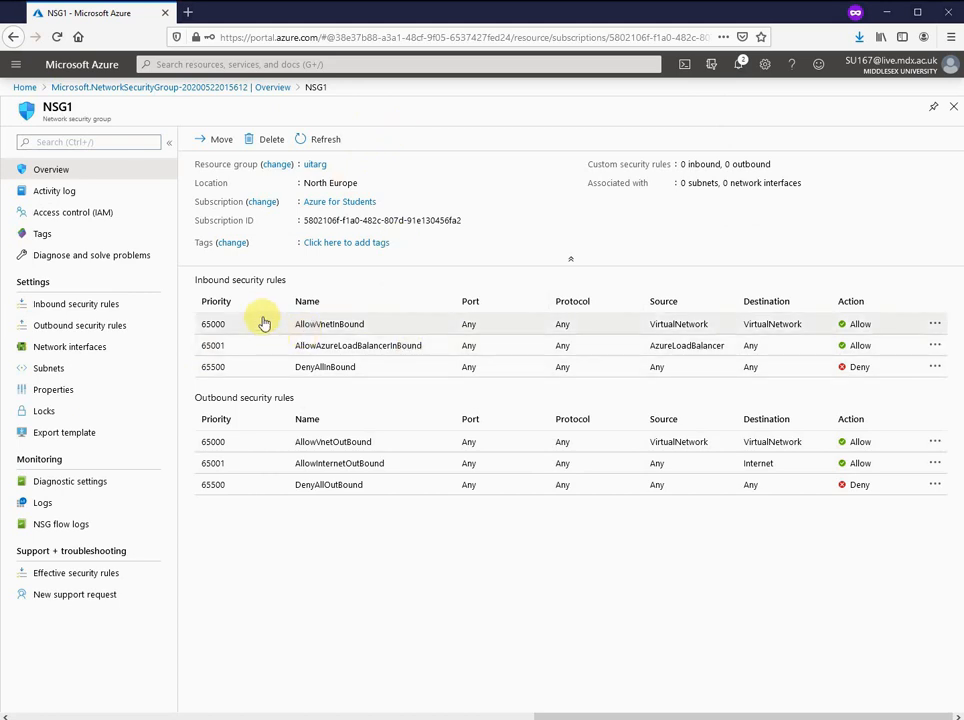
pyautogui.moveTo(195, 280); pyautogui.dragTo(467, 365)
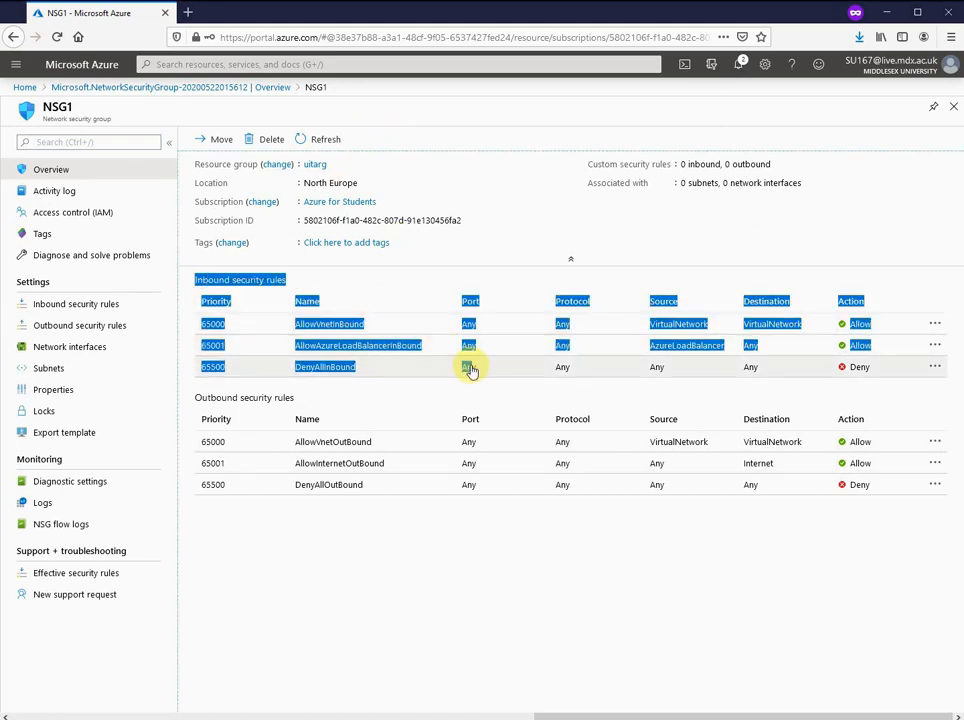
pyautogui.click(287, 323)
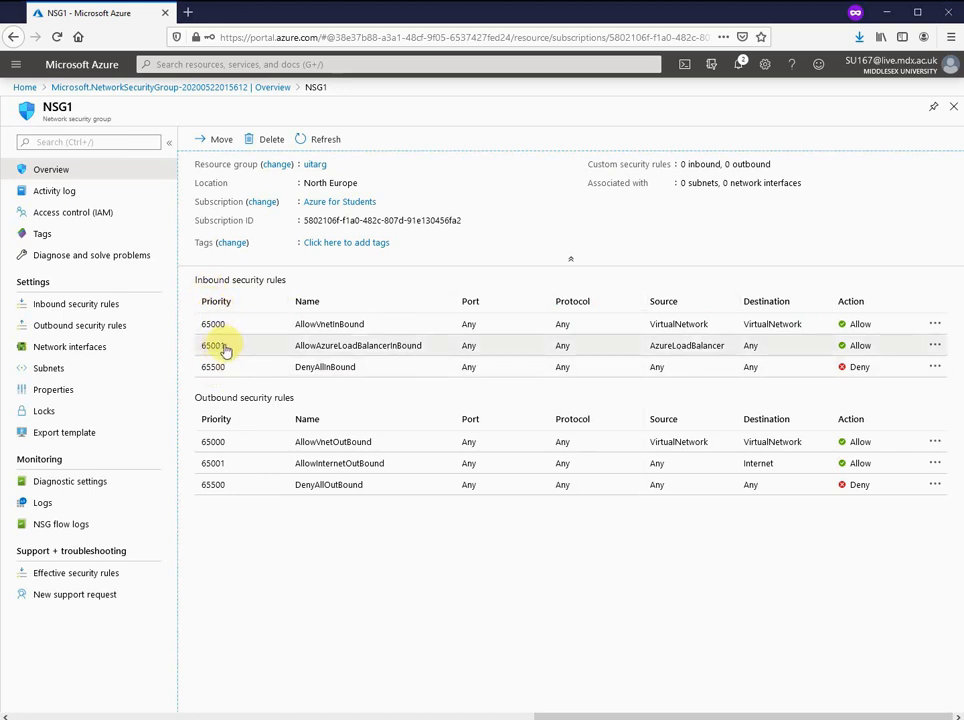
pyautogui.click(934, 325)
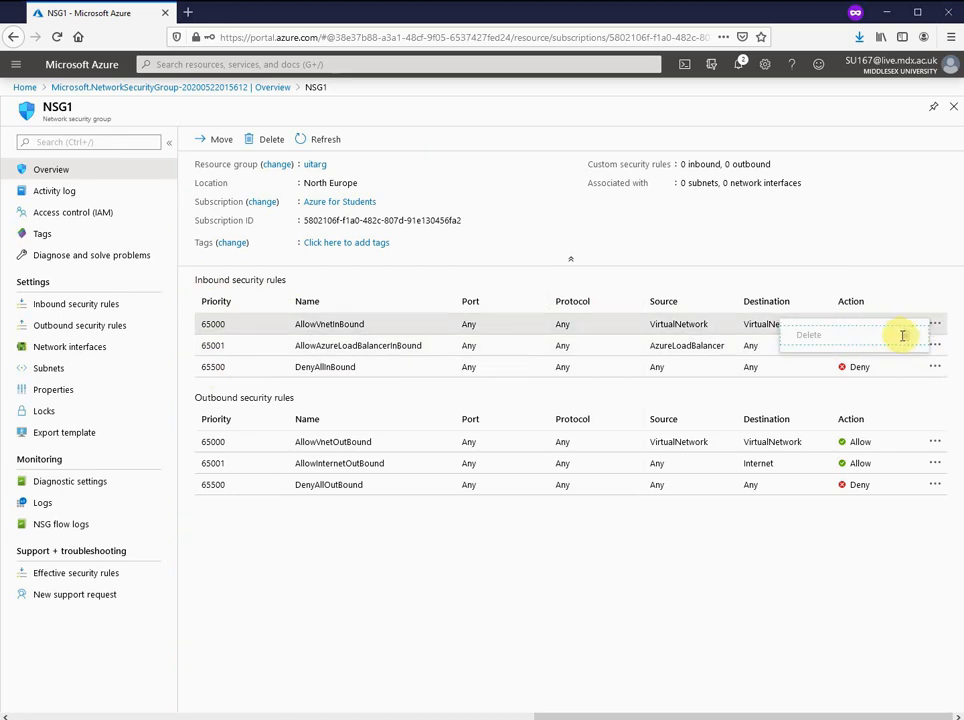
pyautogui.click(903, 301)
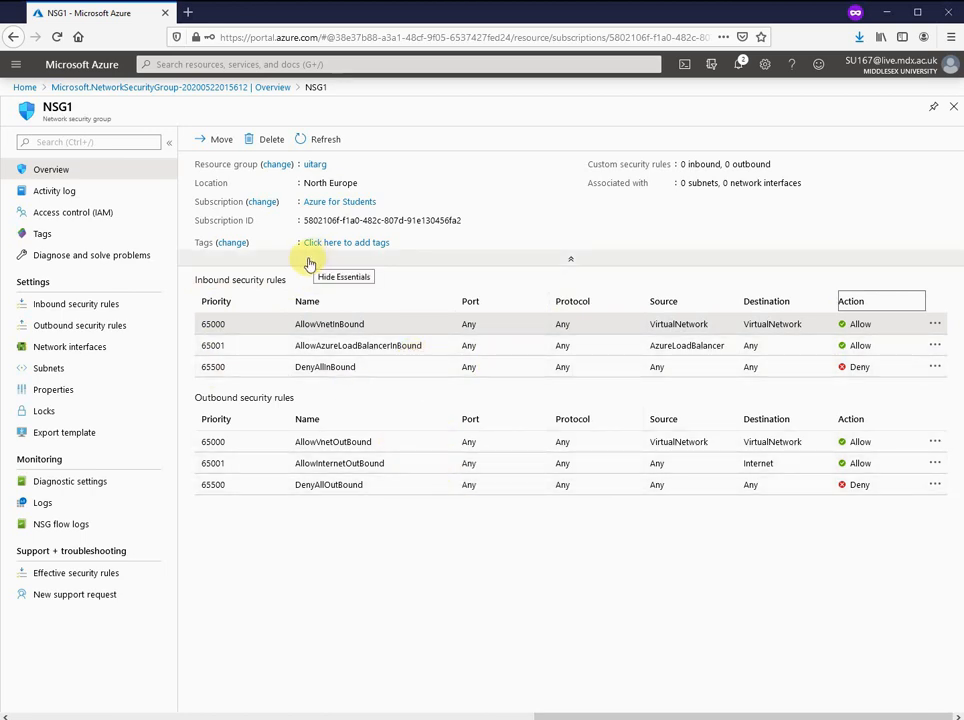
# Step: Start adding an inbound security rule to NSG1 and examine its source port, destination and destination port fields
pyautogui.click(75, 306)
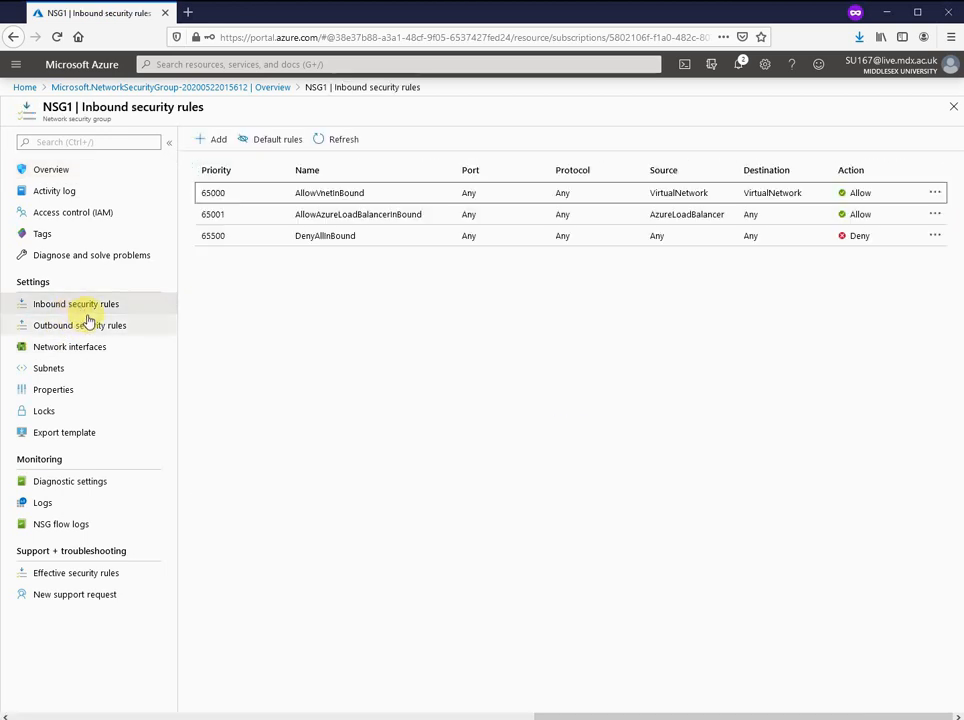
pyautogui.click(218, 139)
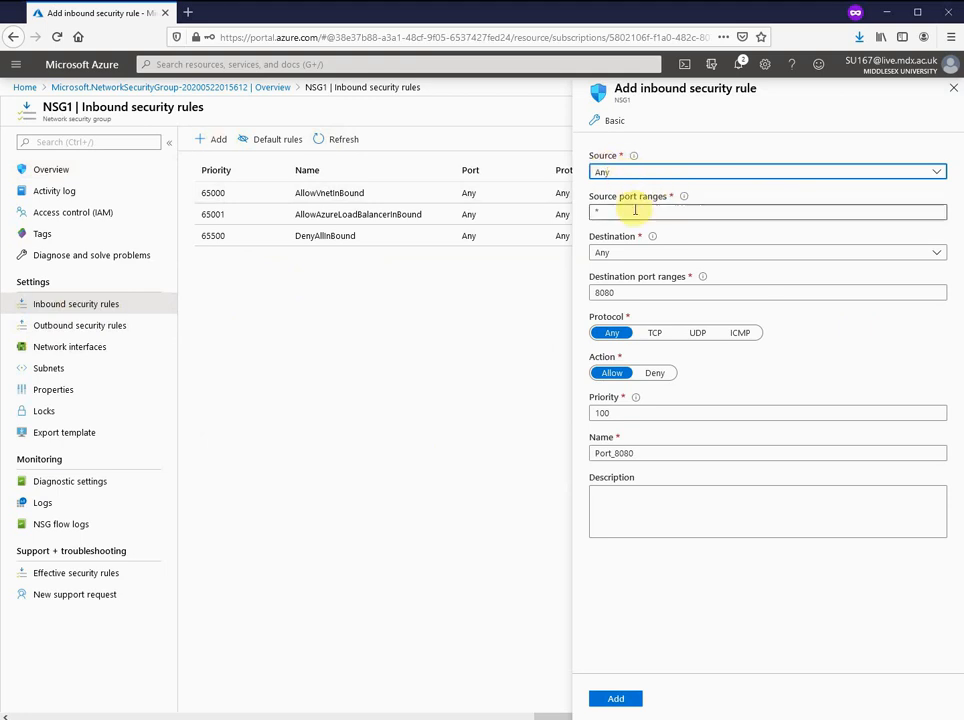
pyautogui.click(634, 210)
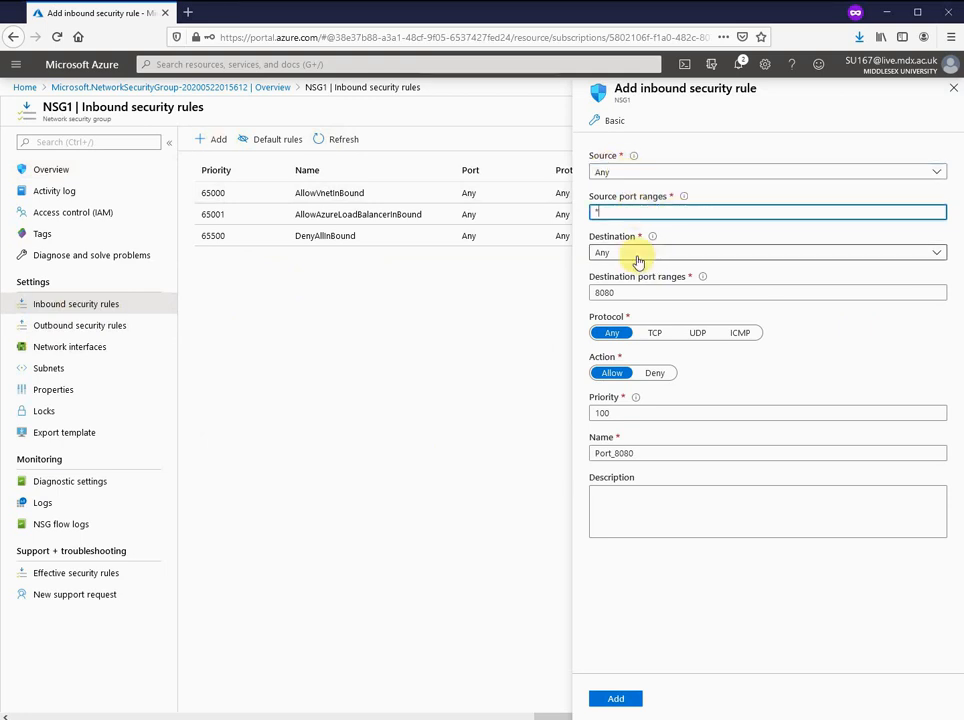
pyautogui.click(638, 256)
pyautogui.click(636, 268)
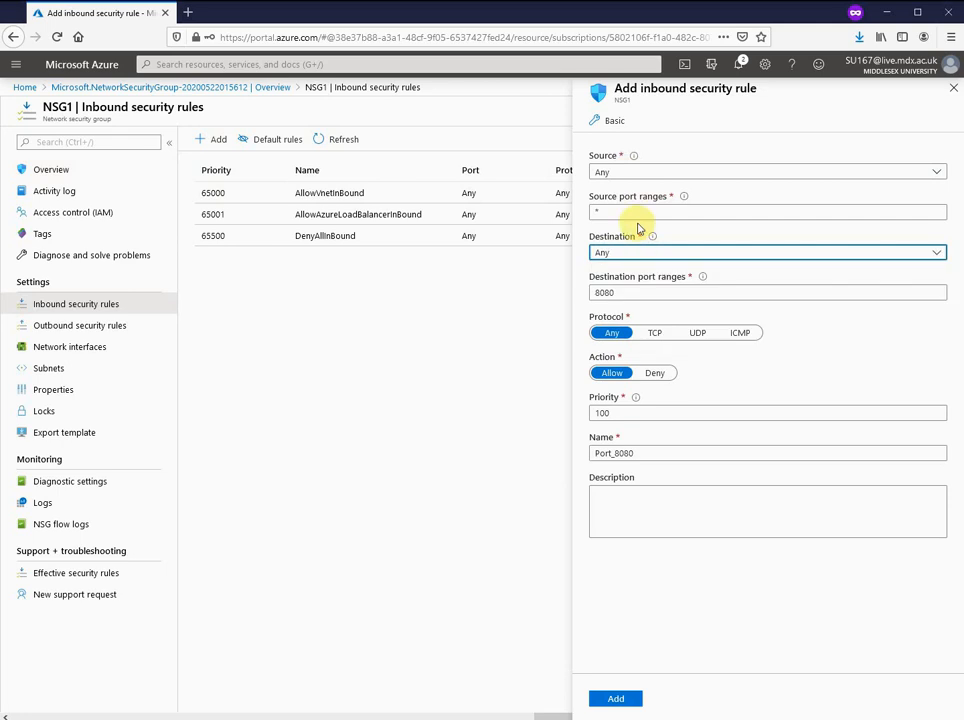
pyautogui.click(652, 292)
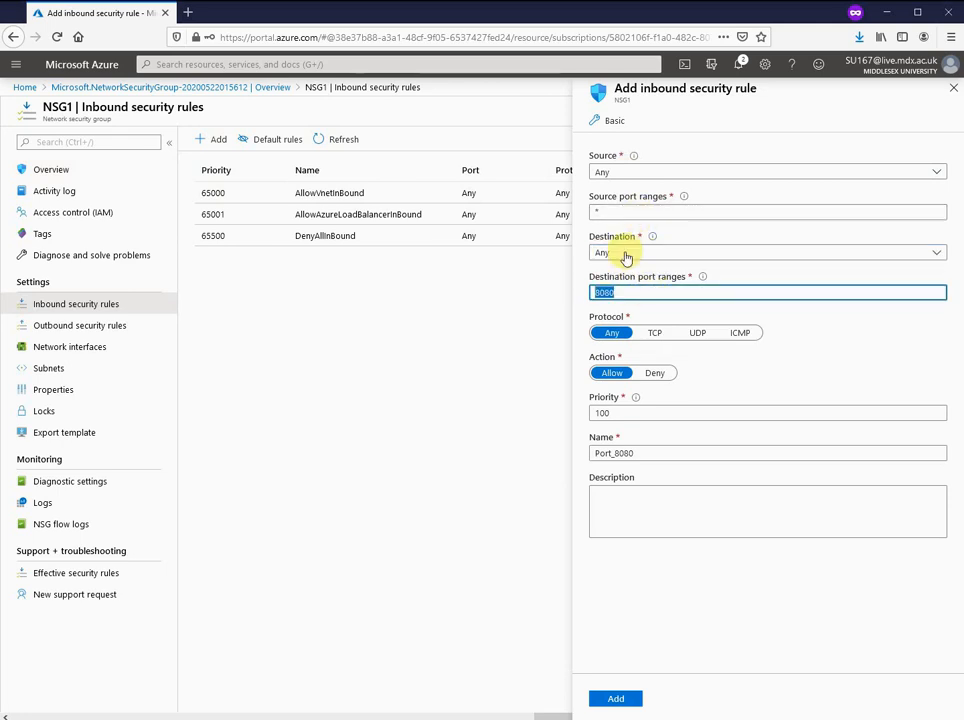
pyautogui.click(625, 253)
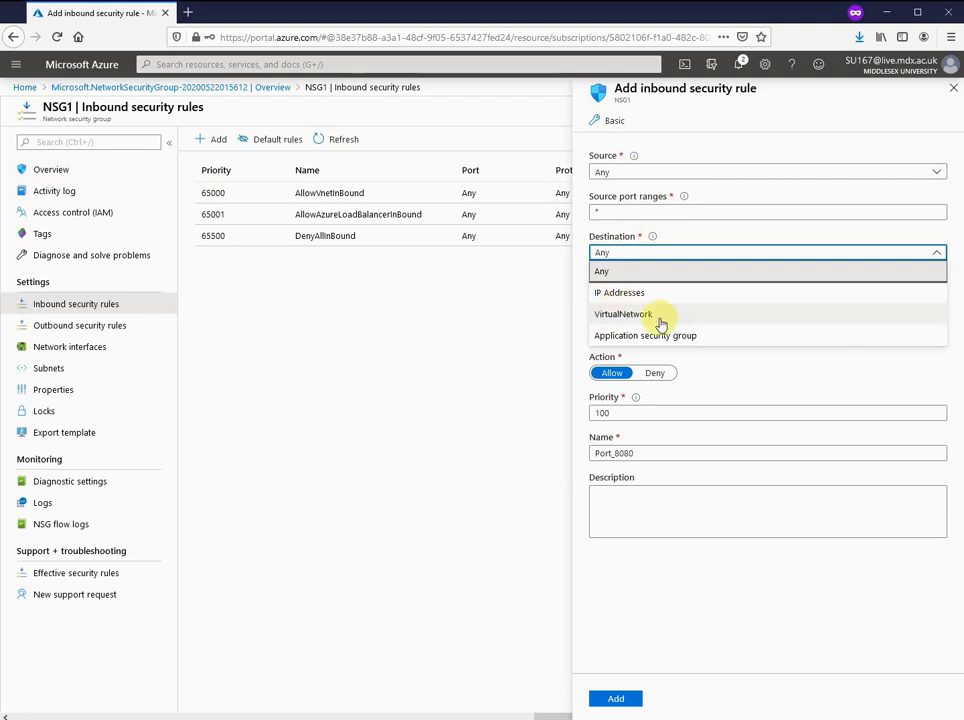
pyautogui.click(640, 213)
# Step: Try Service Tag as the rule's source, browse the available source service tags, and set the source back to Any
pyautogui.click(637, 172)
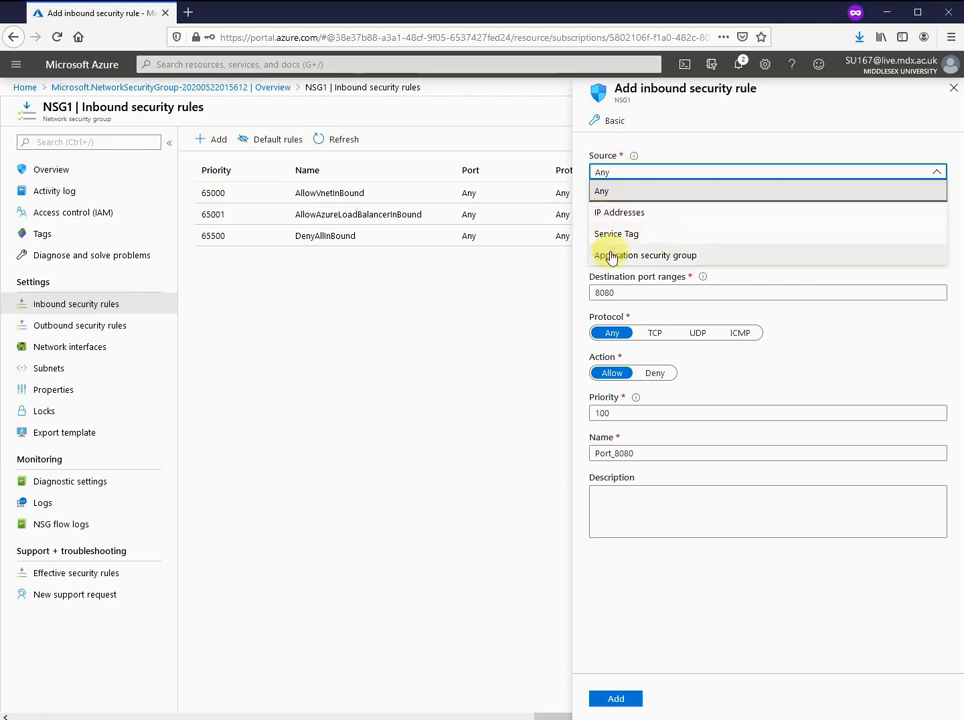
pyautogui.click(635, 233)
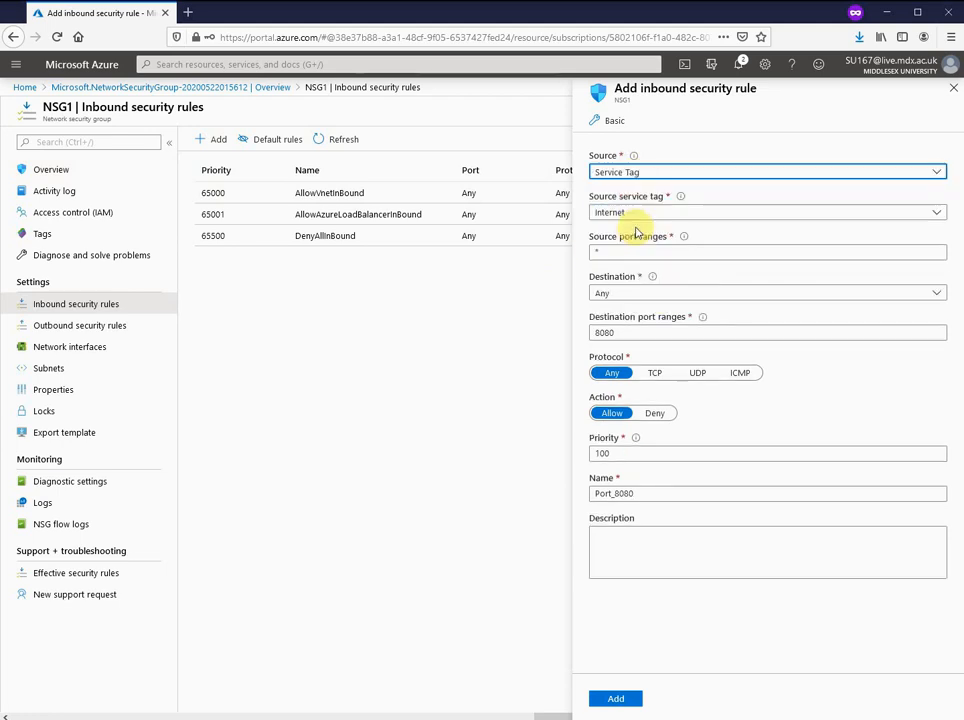
pyautogui.click(631, 213)
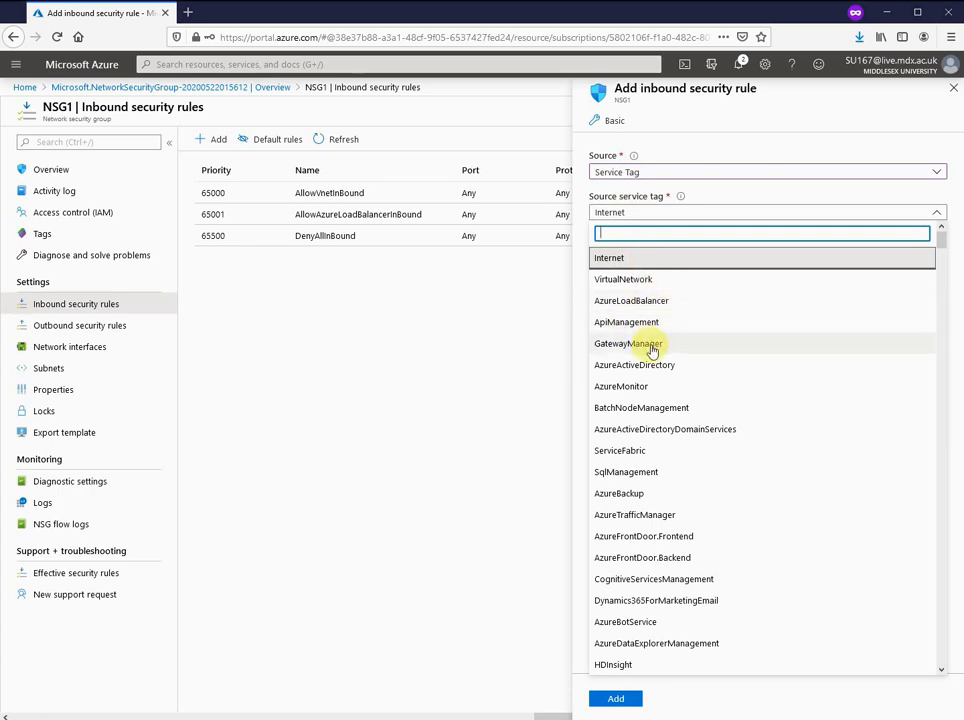
pyautogui.scroll(-15, 688, 339)
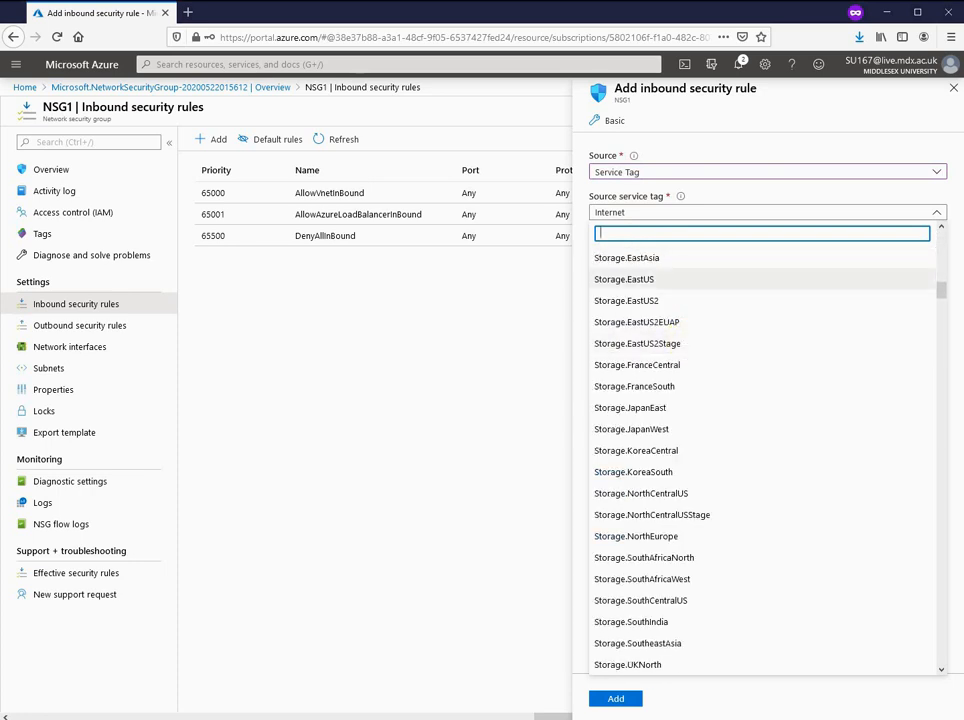
pyautogui.moveTo(940, 286); pyautogui.dragTo(936, 211)
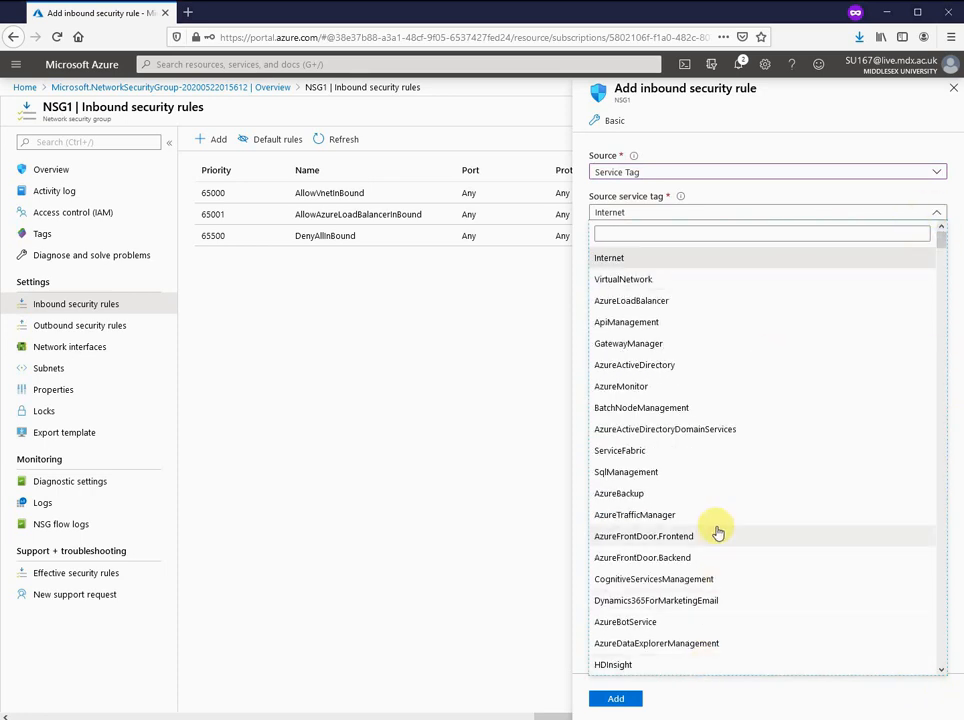
pyautogui.click(937, 213)
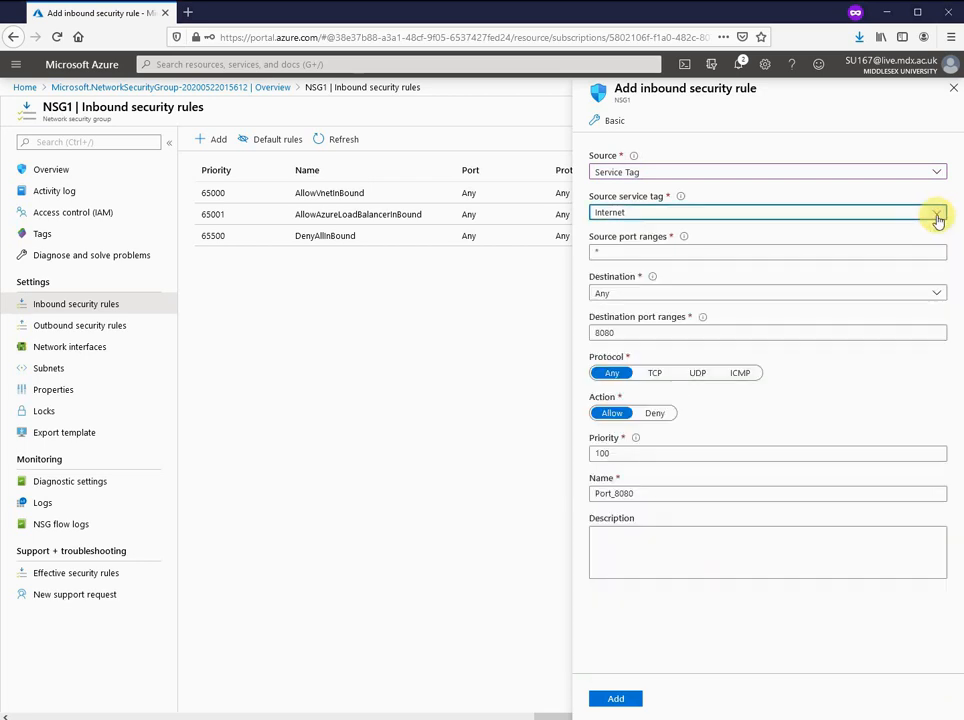
pyautogui.click(937, 216)
pyautogui.click(937, 216)
pyautogui.click(936, 172)
pyautogui.click(684, 197)
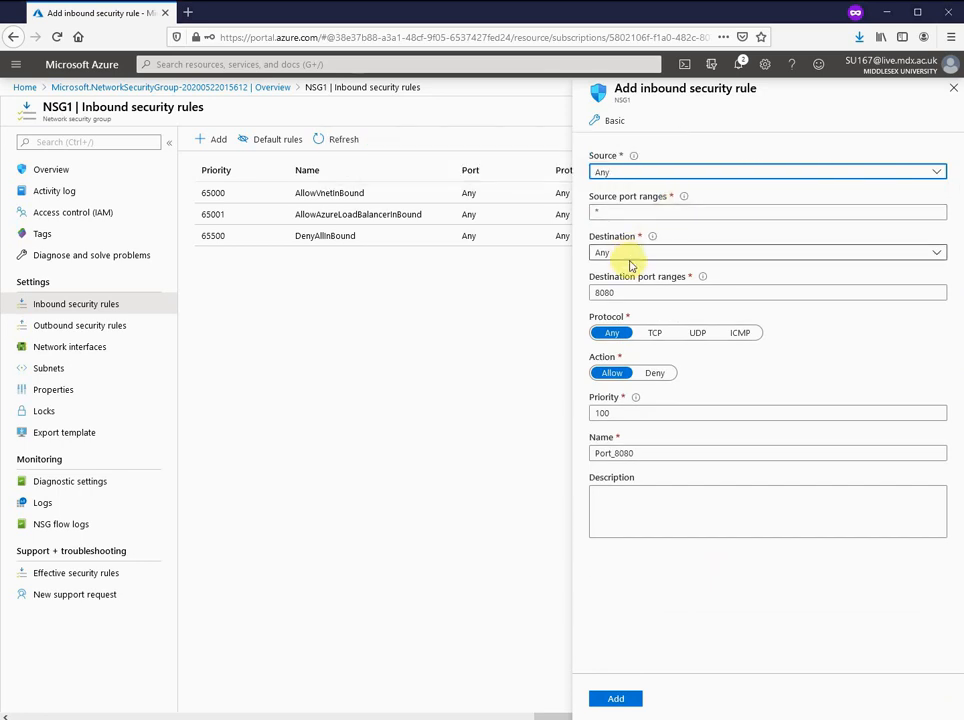
# Step: Set the inbound rule's destination port to 80, name it 80, add it to NSG1 and refresh the rules
pyautogui.doubleClick(630, 292)
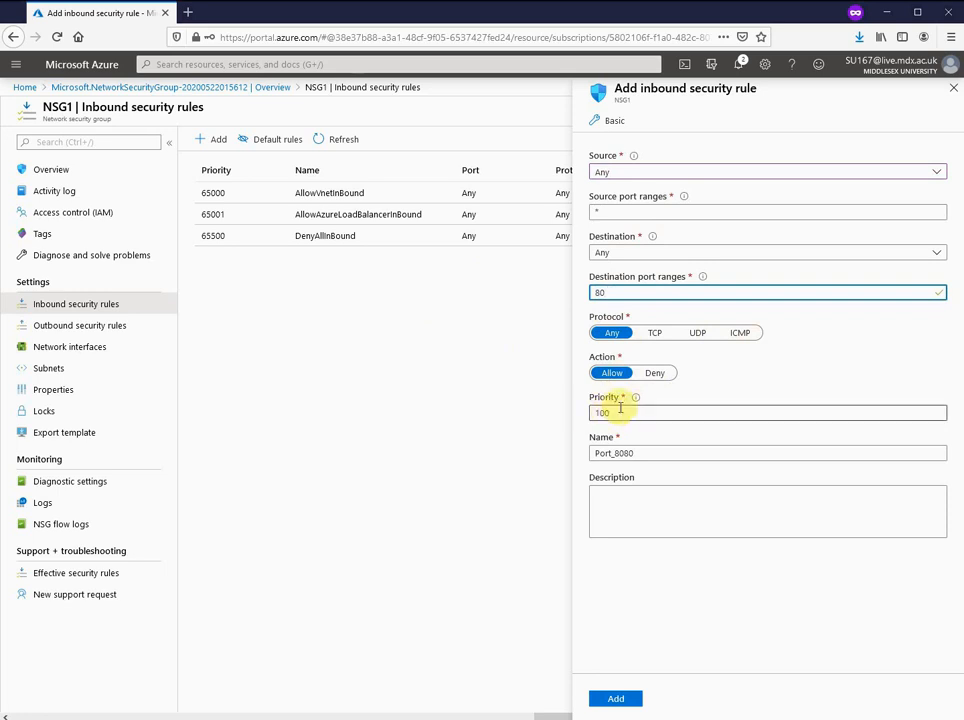
pyautogui.doubleClick(637, 457)
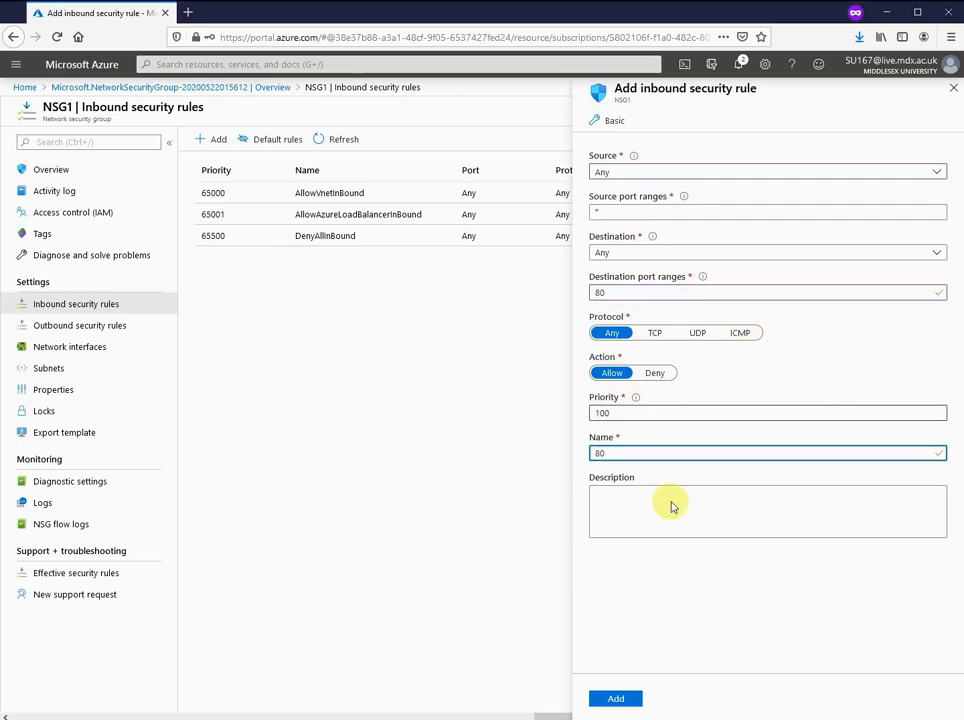
pyautogui.click(615, 698)
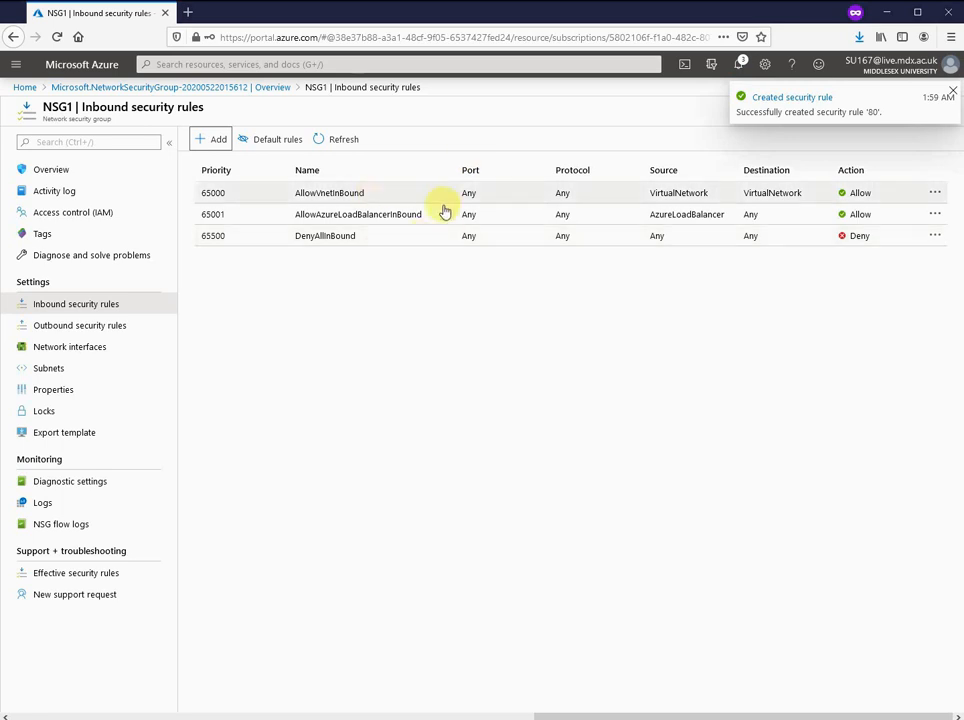
pyautogui.click(343, 142)
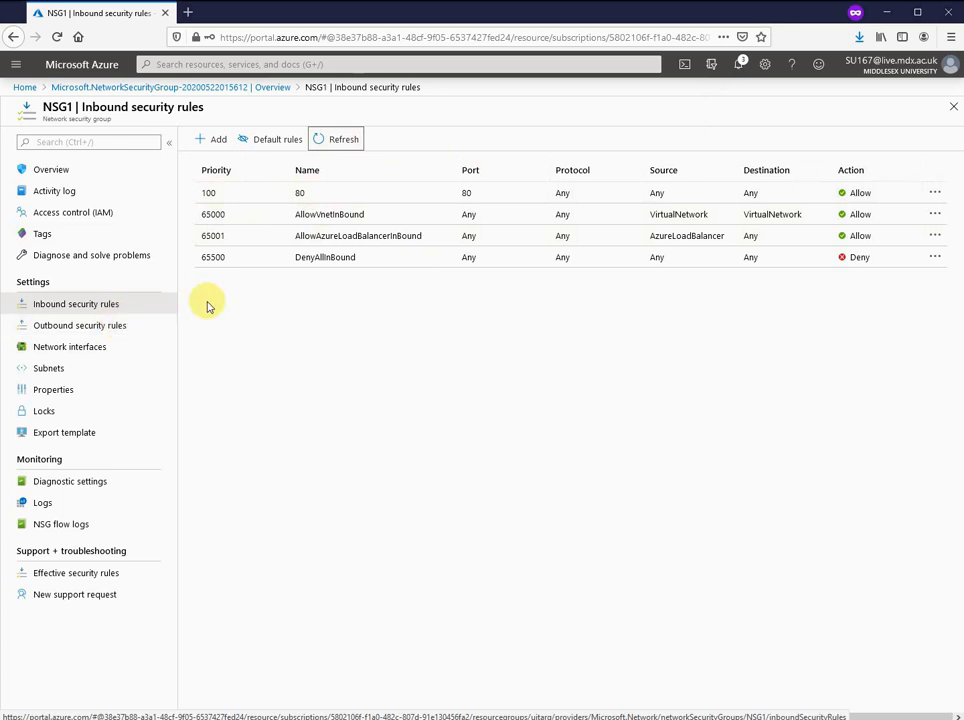
# Step: Examine NSG1's outbound security rules and its associated network interfaces and subnets
pyautogui.click(108, 328)
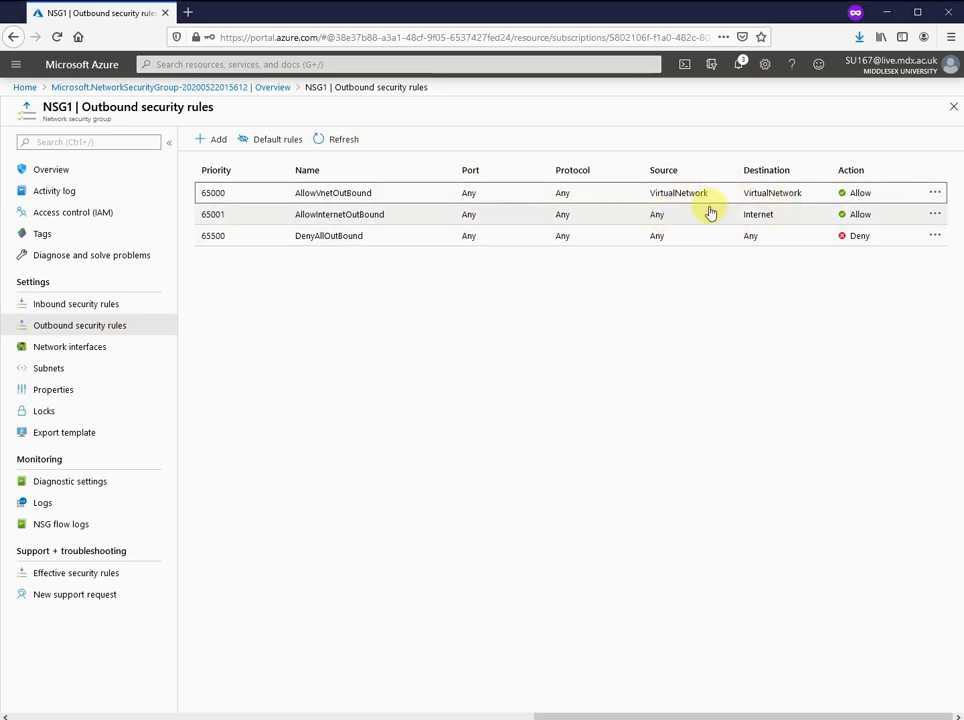
pyautogui.click(80, 346)
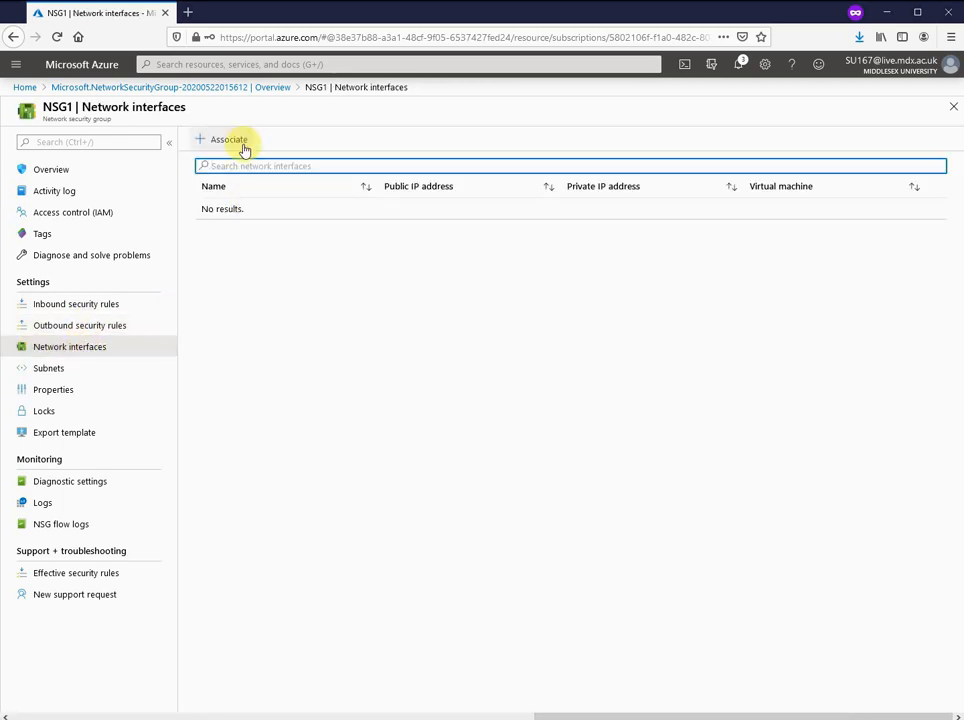
pyautogui.click(73, 372)
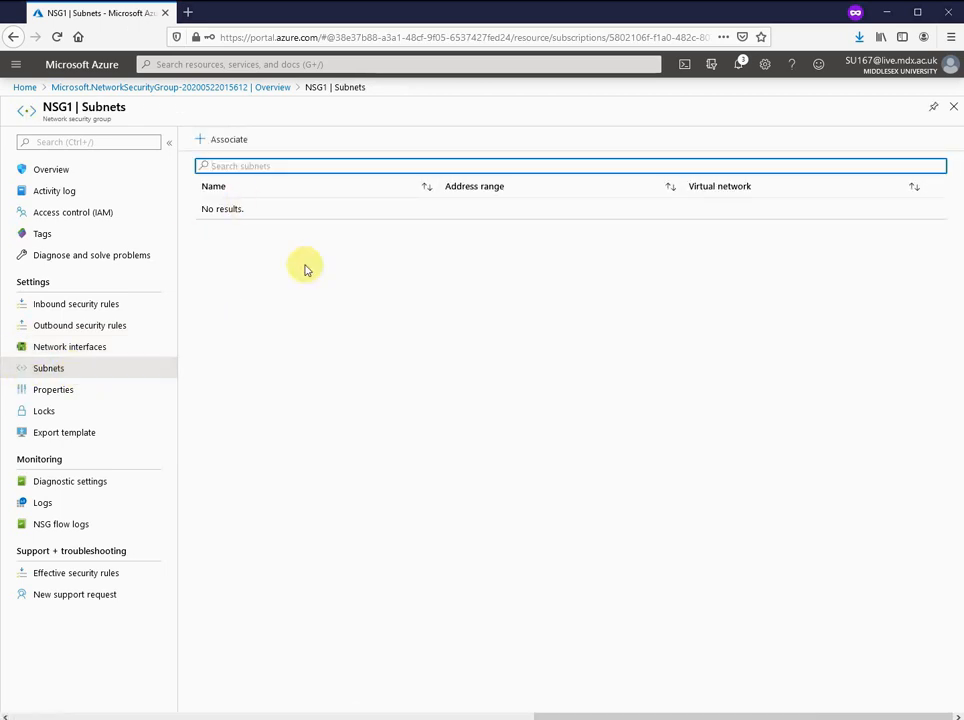
pyautogui.click(72, 348)
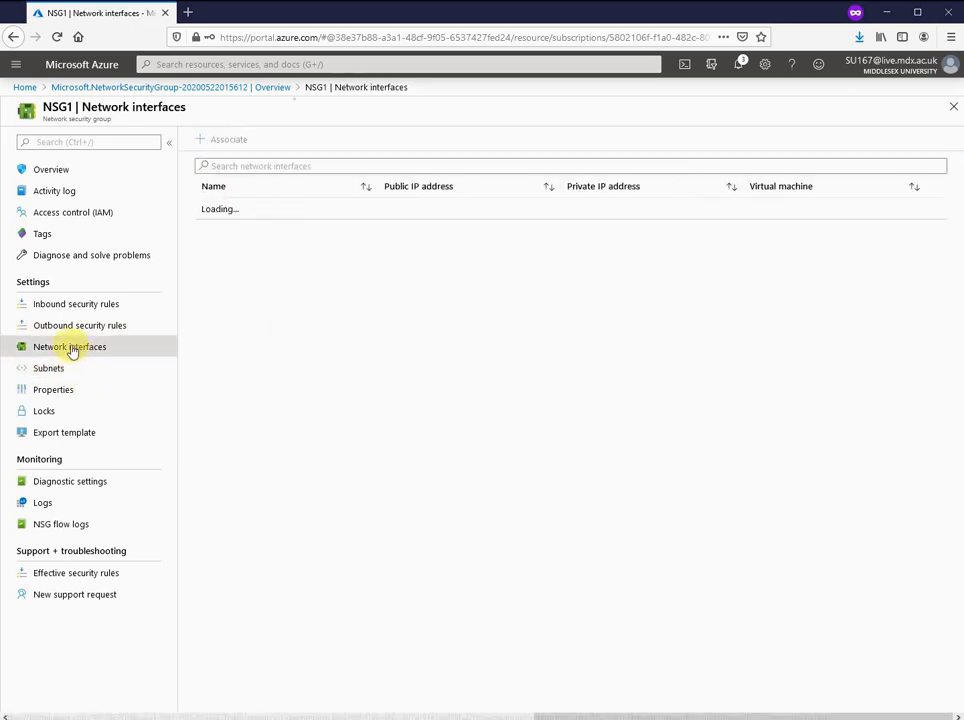
# Step: Check the existing virtual networks and the overview of NSGLab, and return to the portal home page
pyautogui.click(26, 87)
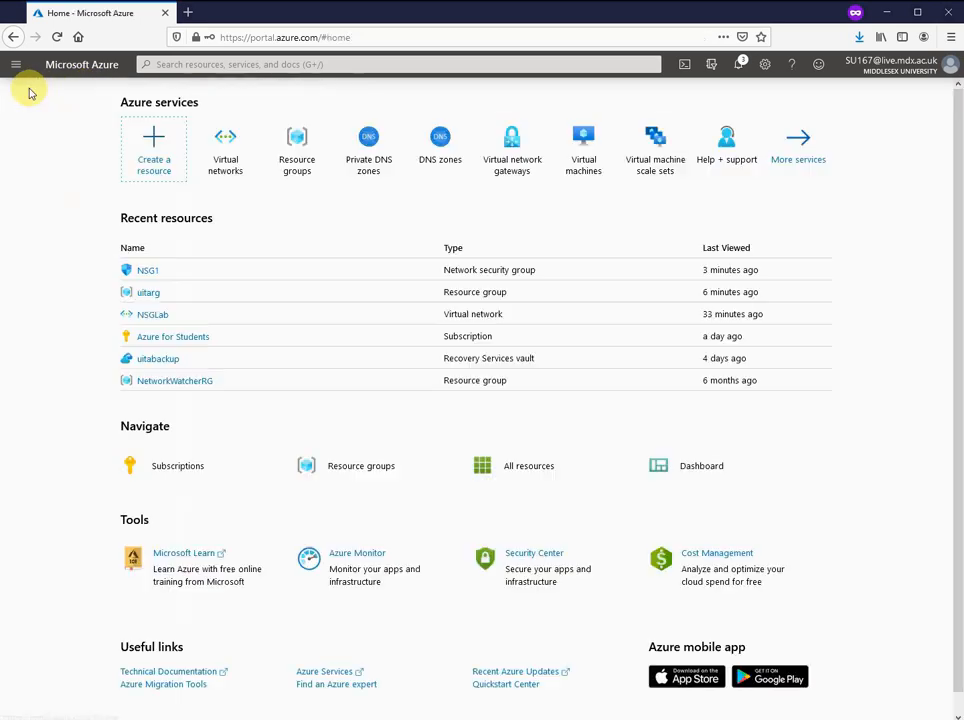
pyautogui.click(203, 161)
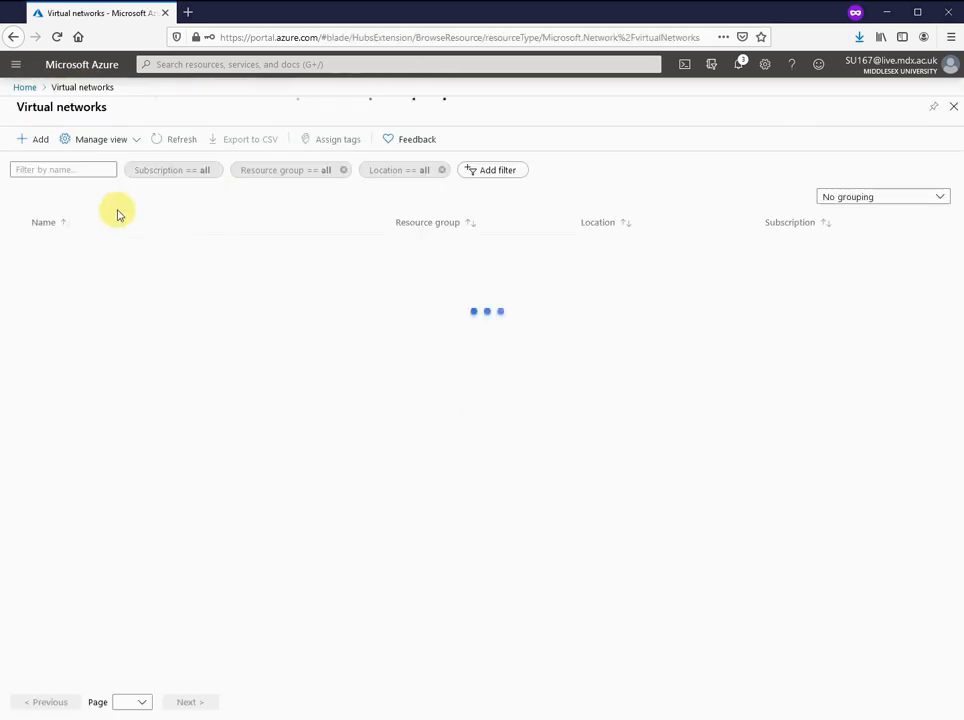
pyautogui.click(66, 246)
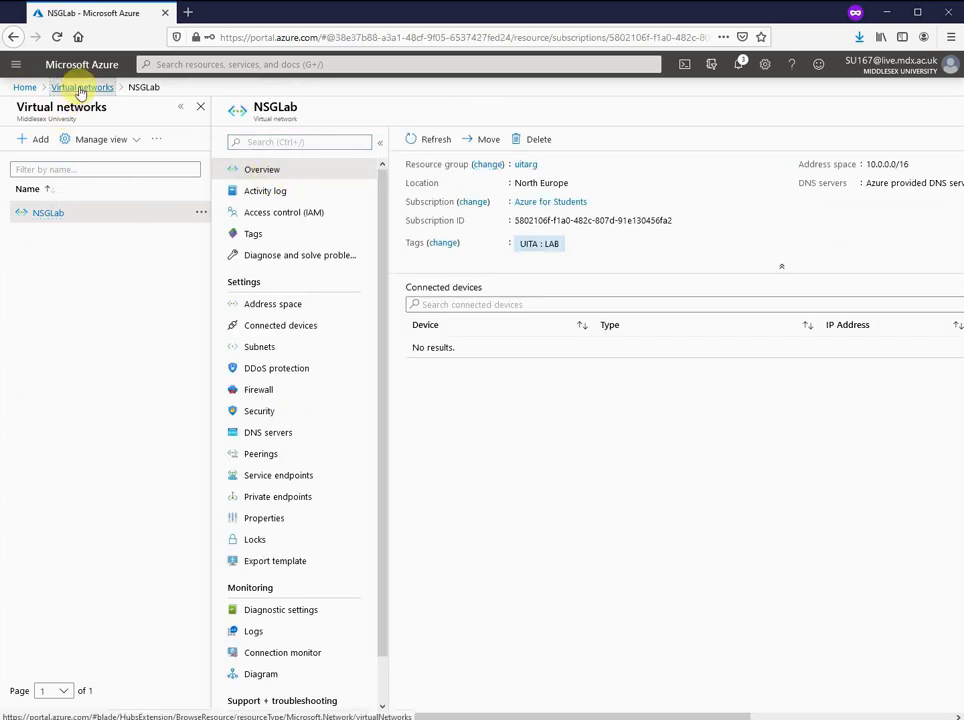
pyautogui.click(77, 87)
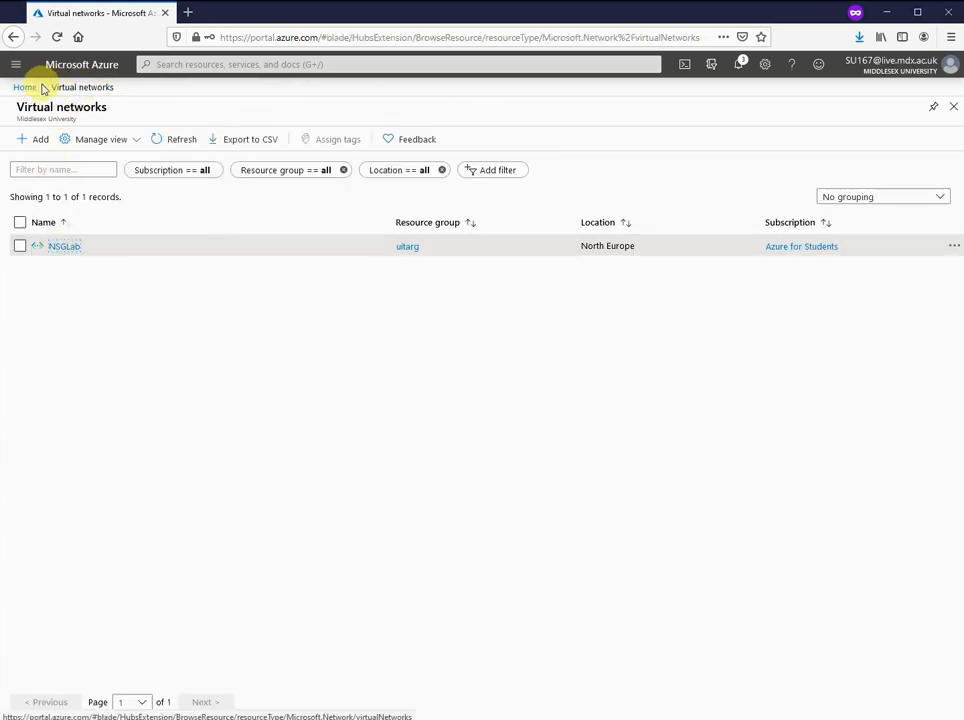
pyautogui.click(30, 89)
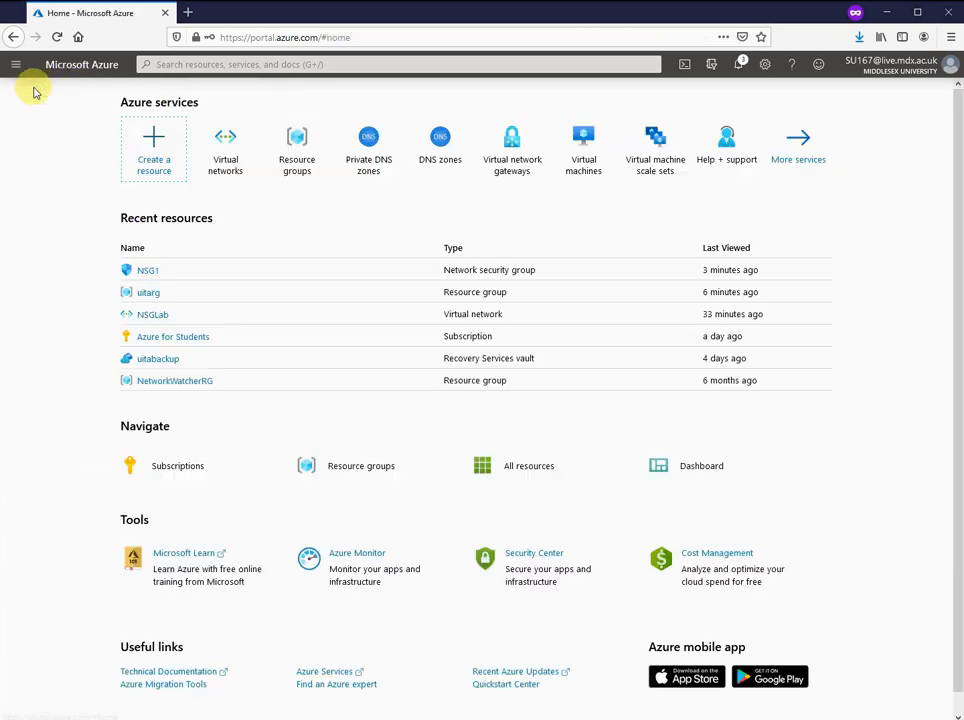
# Step: Associate NSG1 with the default subnet of the NSGLab virtual network
pyautogui.click(144, 271)
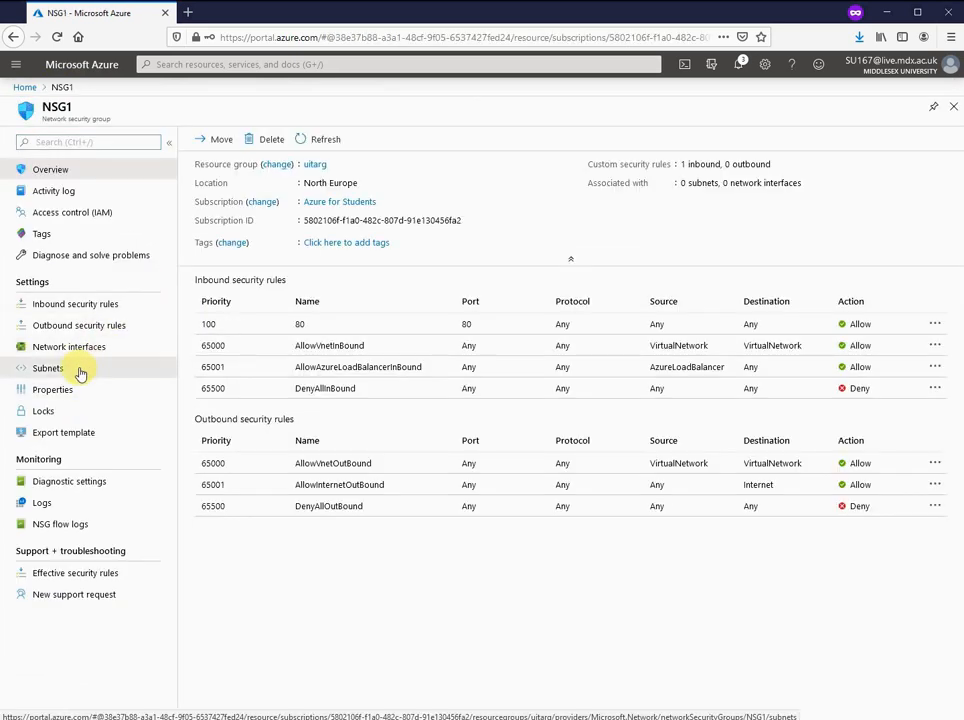
pyautogui.click(78, 369)
pyautogui.click(229, 142)
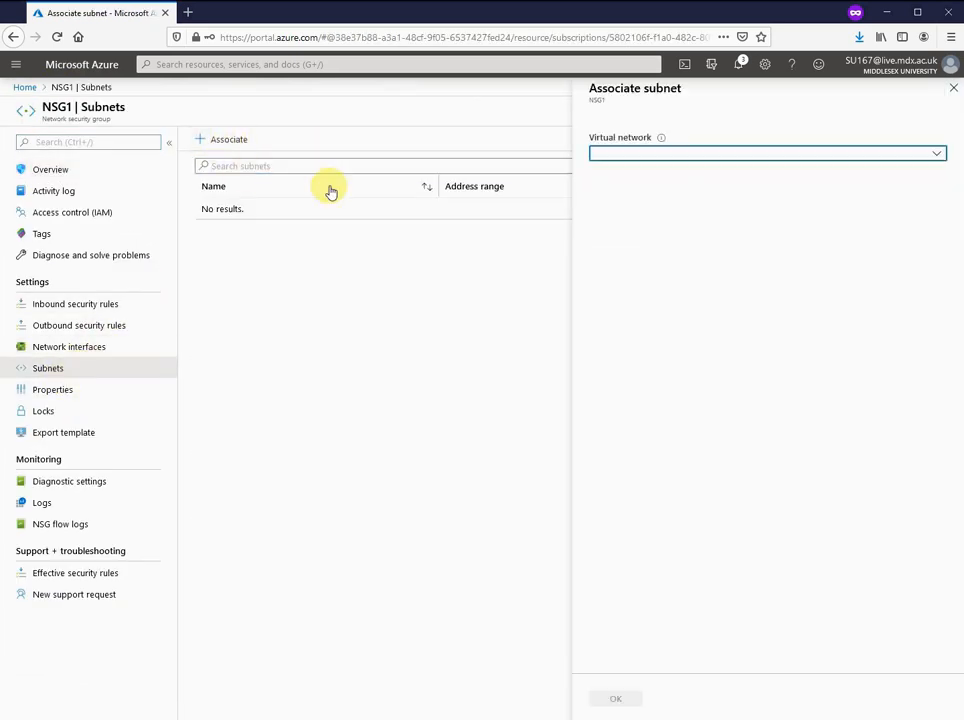
pyautogui.click(920, 156)
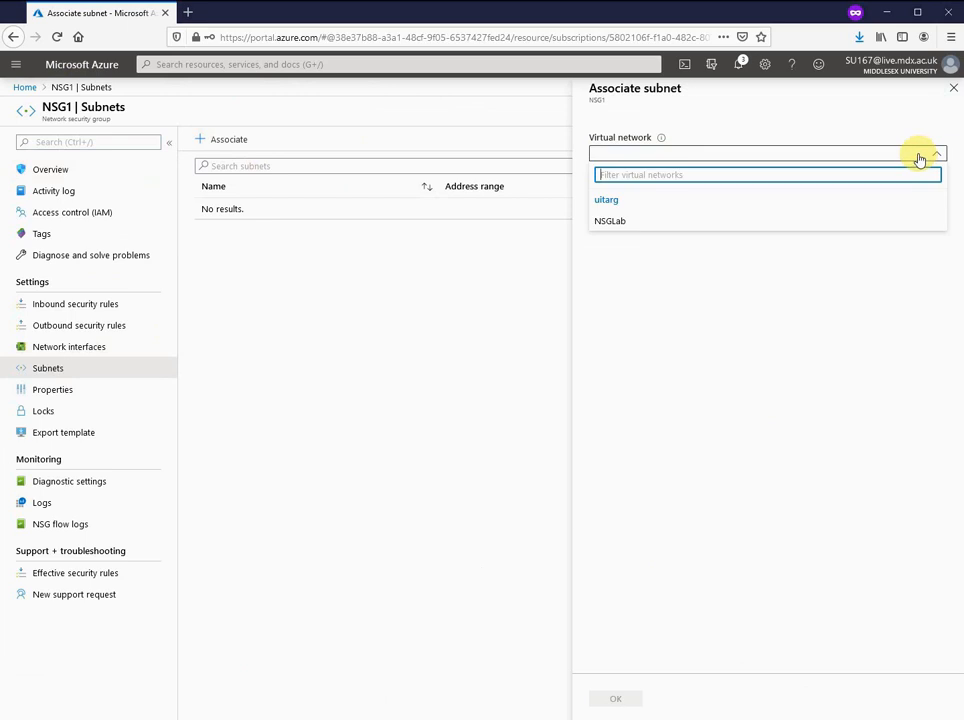
pyautogui.click(621, 224)
pyautogui.click(635, 201)
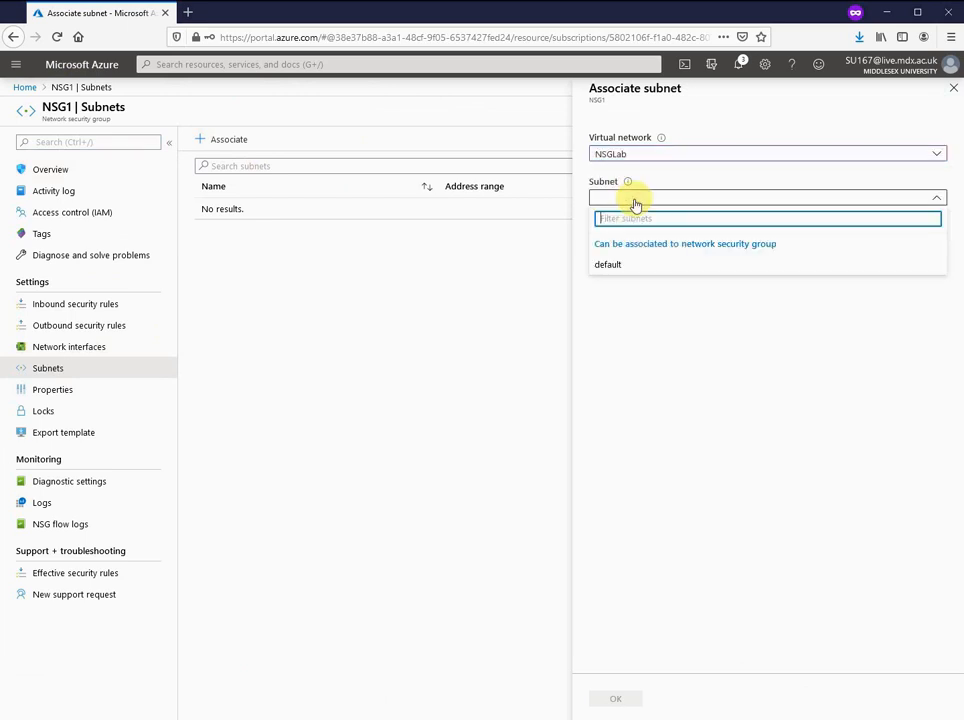
pyautogui.click(615, 266)
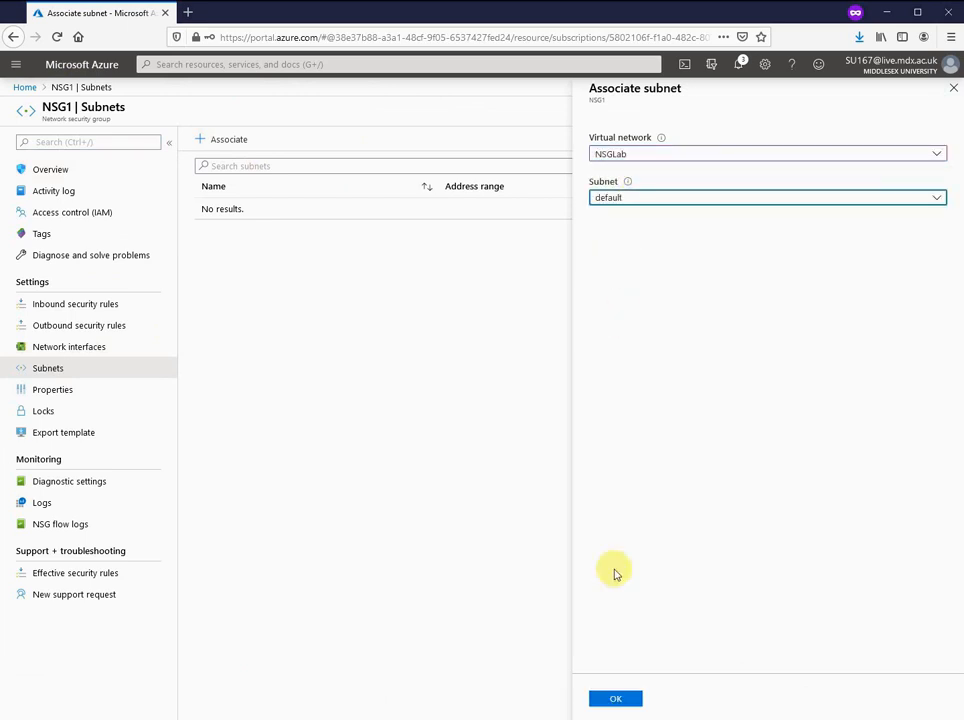
pyautogui.click(615, 697)
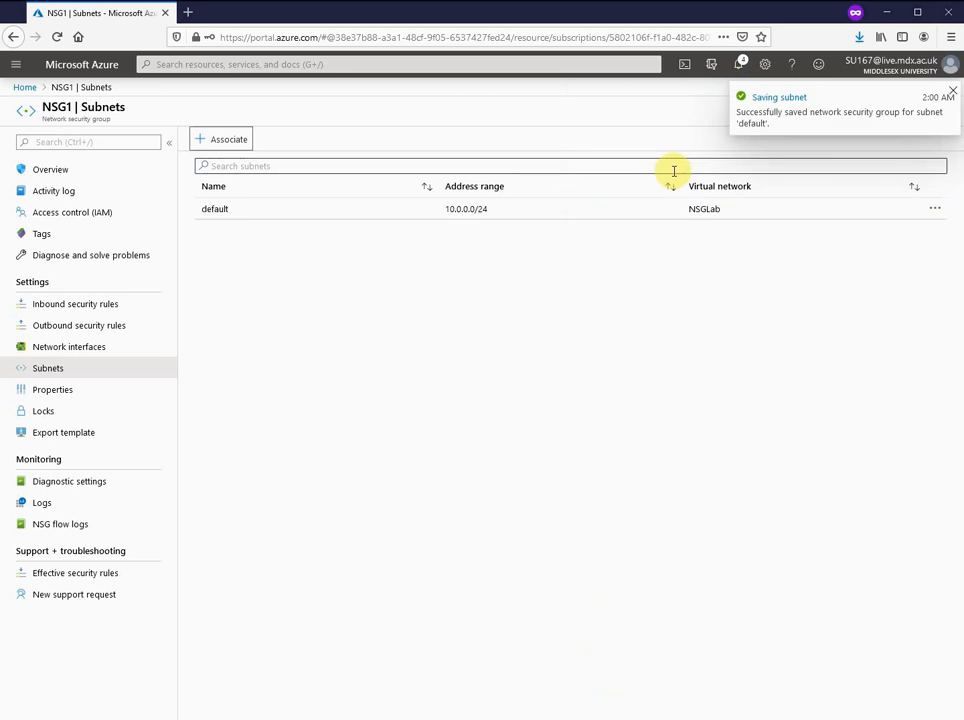
# Step: Check which network interfaces are available to associate with NSG1, and return to the portal home page
pyautogui.click(72, 347)
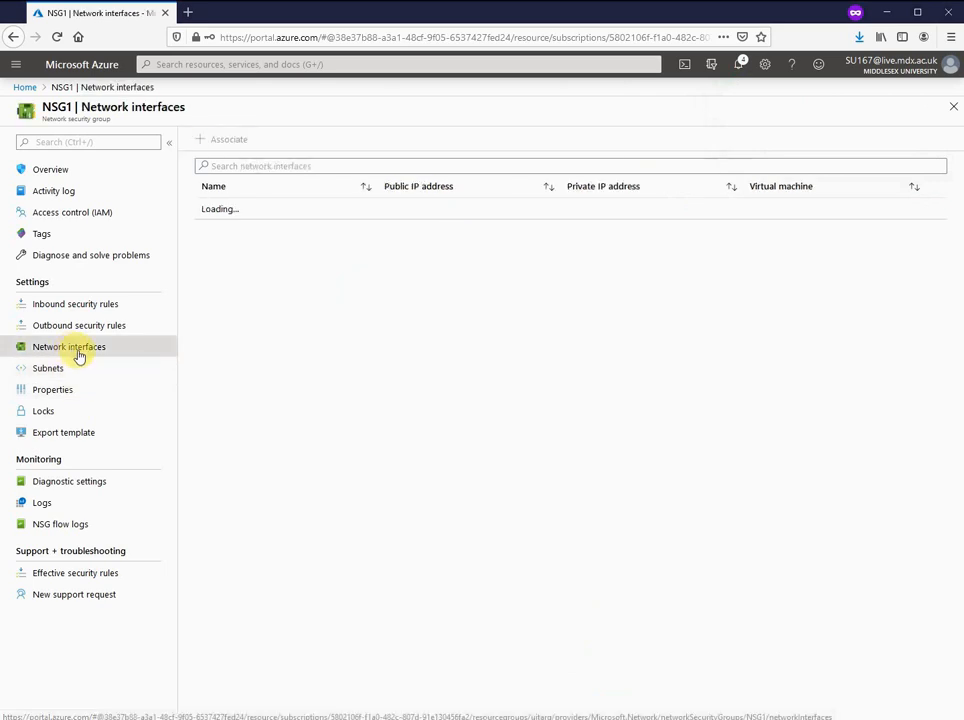
pyautogui.click(232, 140)
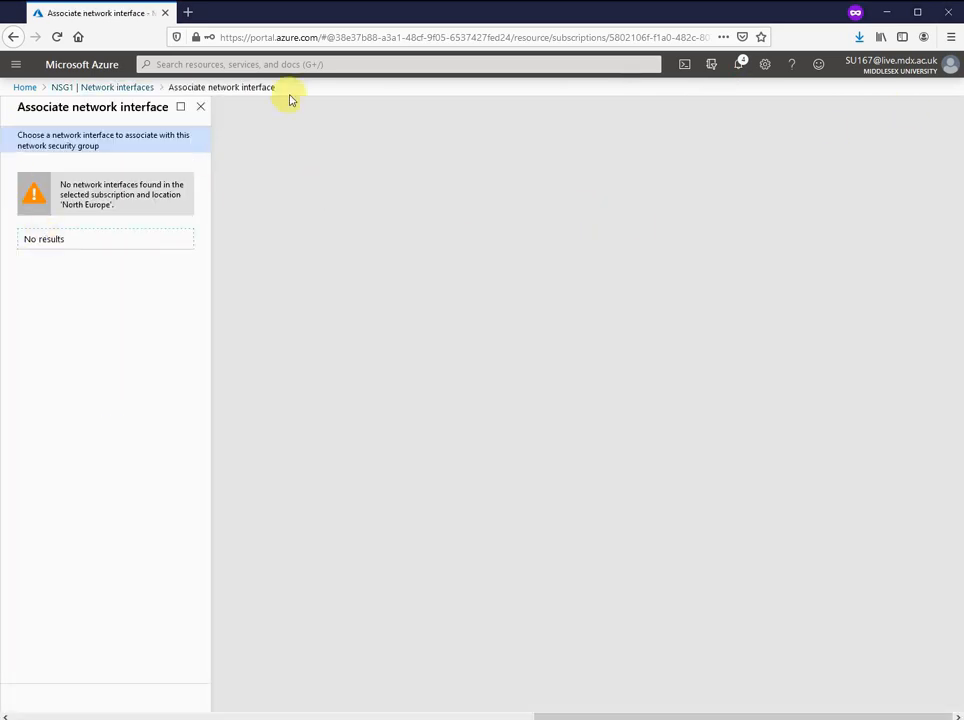
pyautogui.click(112, 88)
pyautogui.click(25, 89)
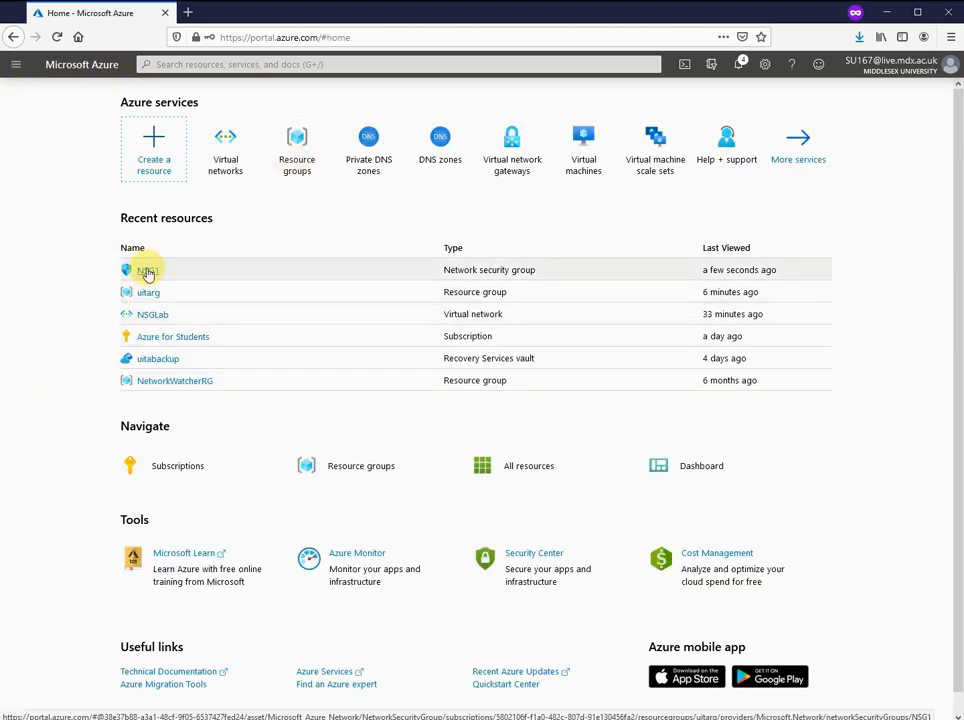
# Step: Start creating a network interface in the uitarg resource group and name it NETINT1
pyautogui.click(183, 67)
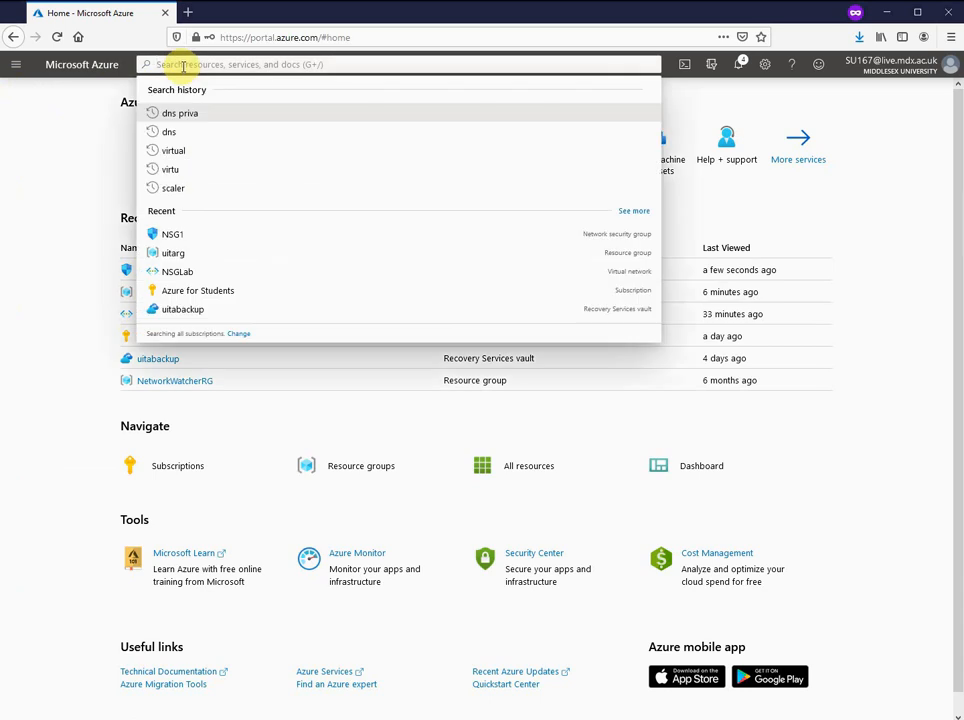
pyautogui.write('network')
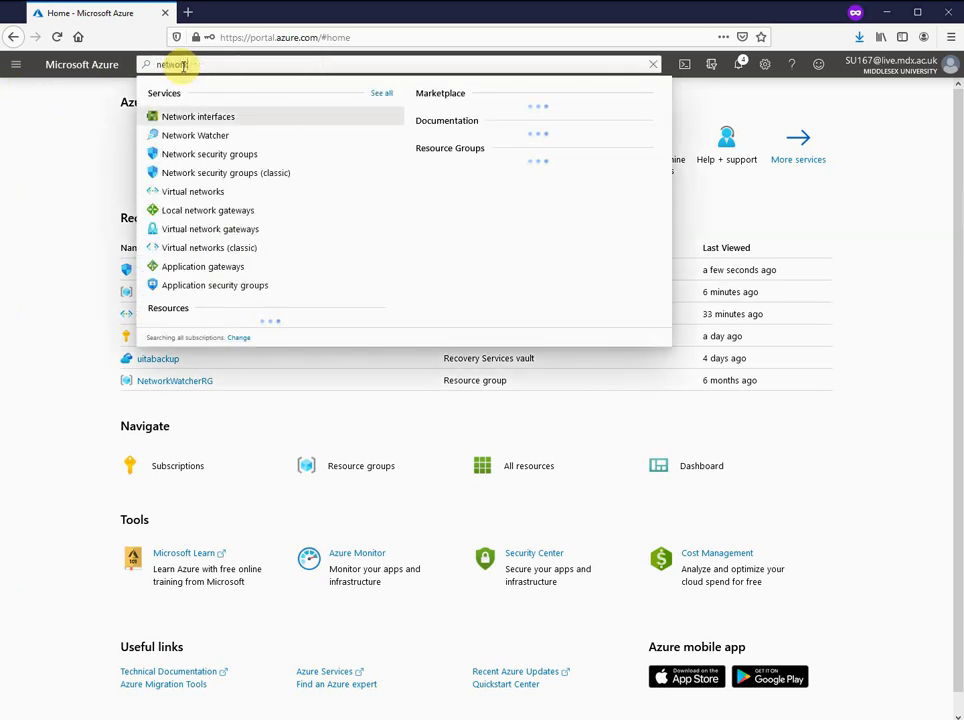
pyautogui.click(221, 116)
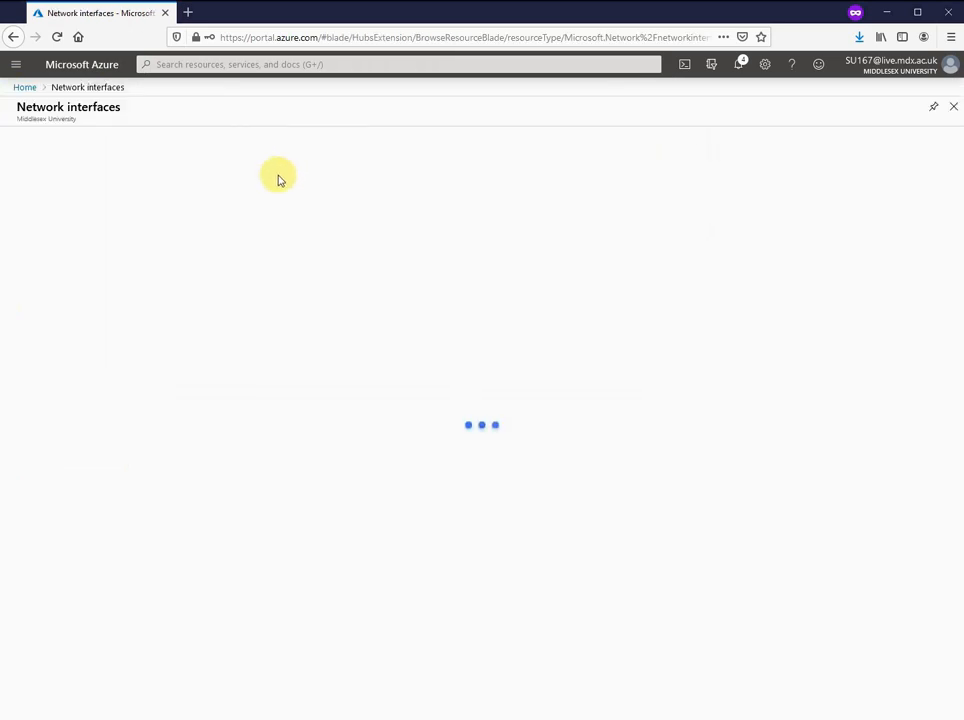
pyautogui.click(471, 424)
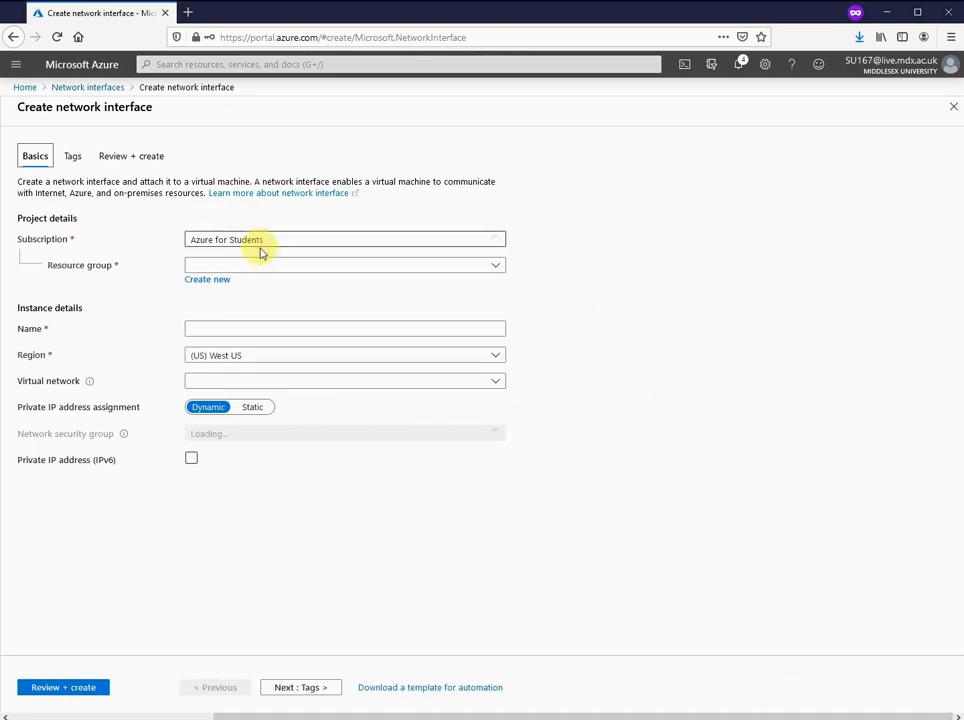
pyautogui.click(256, 266)
pyautogui.click(217, 333)
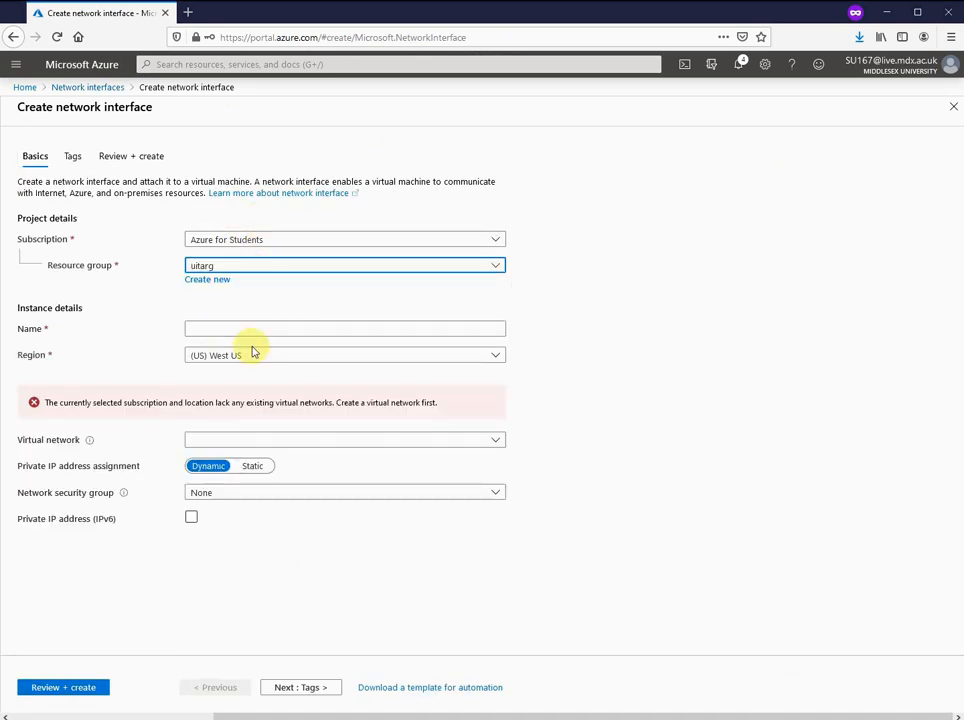
pyautogui.click(243, 327)
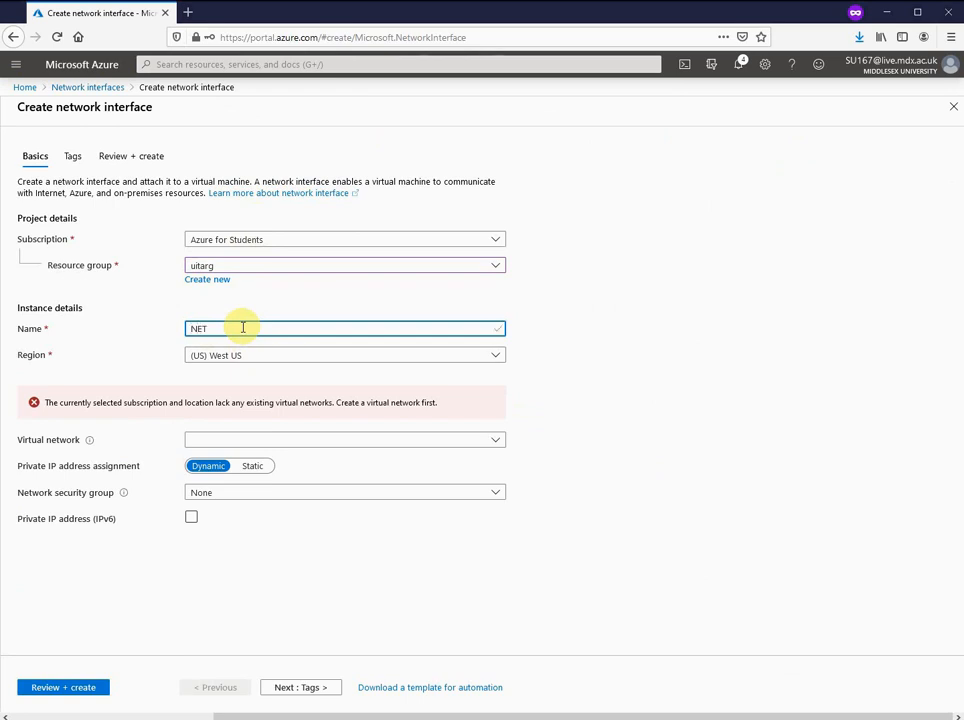
pyautogui.write('NETINT')
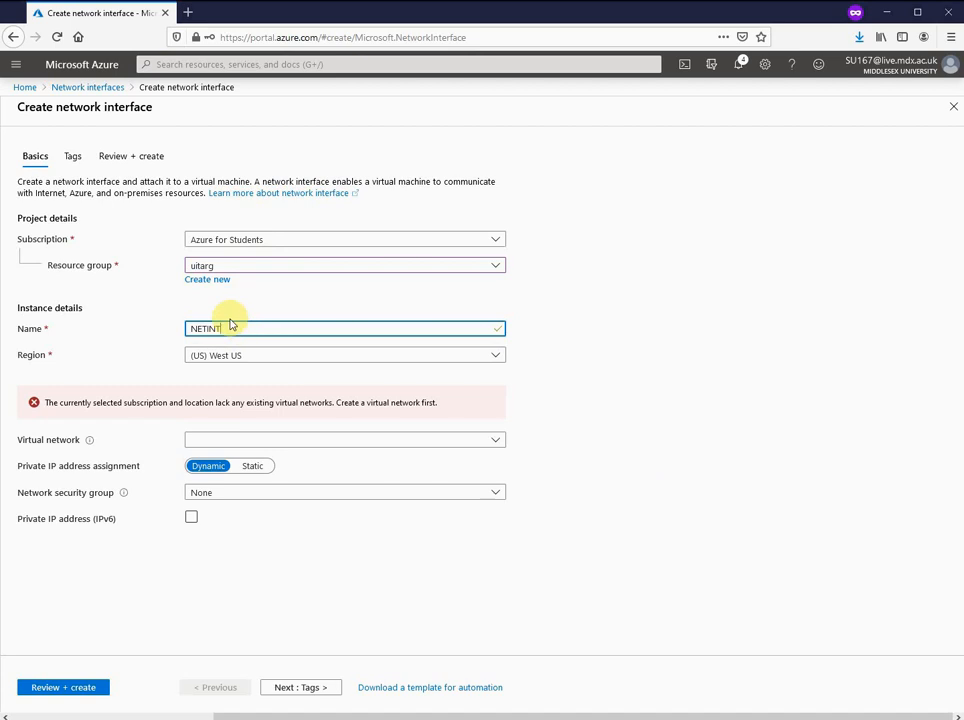
pyautogui.write('1')
# Step: Place the network interface in the North Europe region on NSGLab's default subnet
pyautogui.click(215, 355)
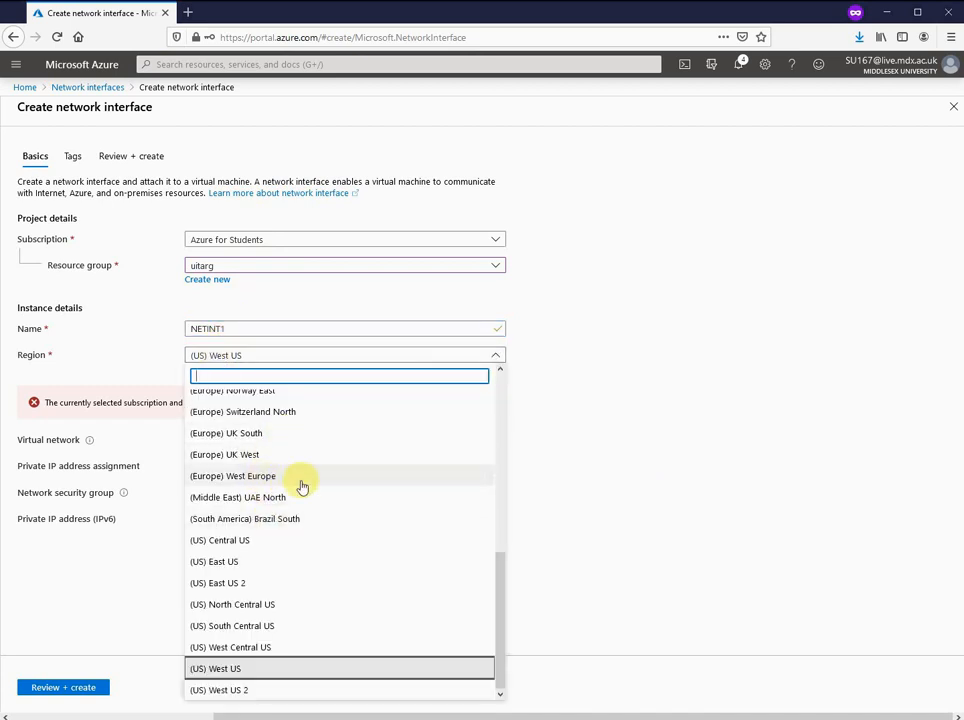
pyautogui.scroll(3, 301, 486)
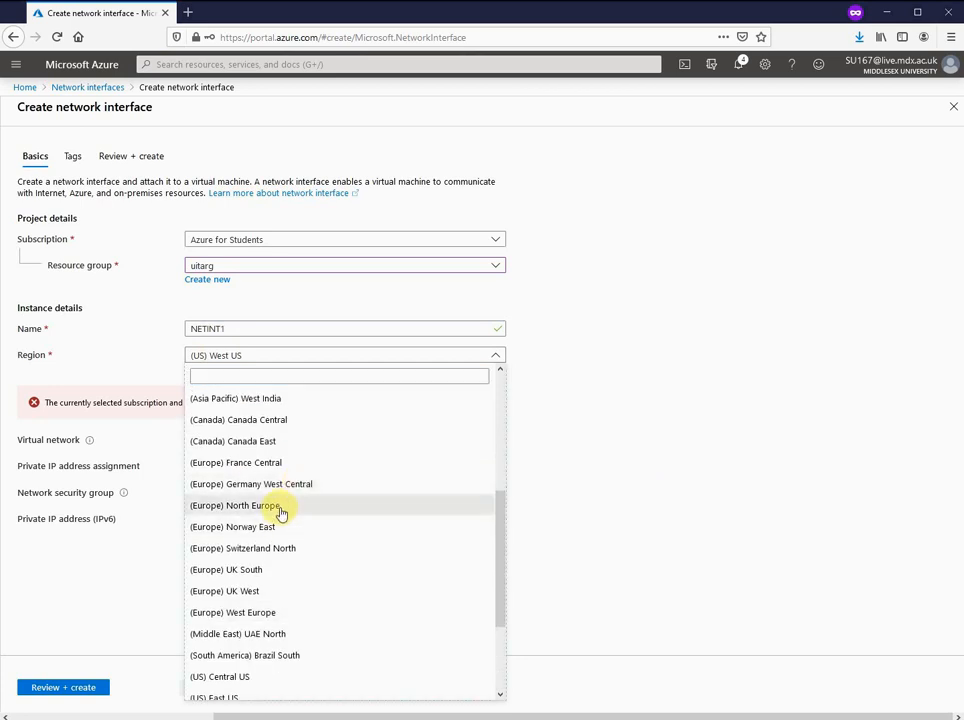
pyautogui.click(280, 510)
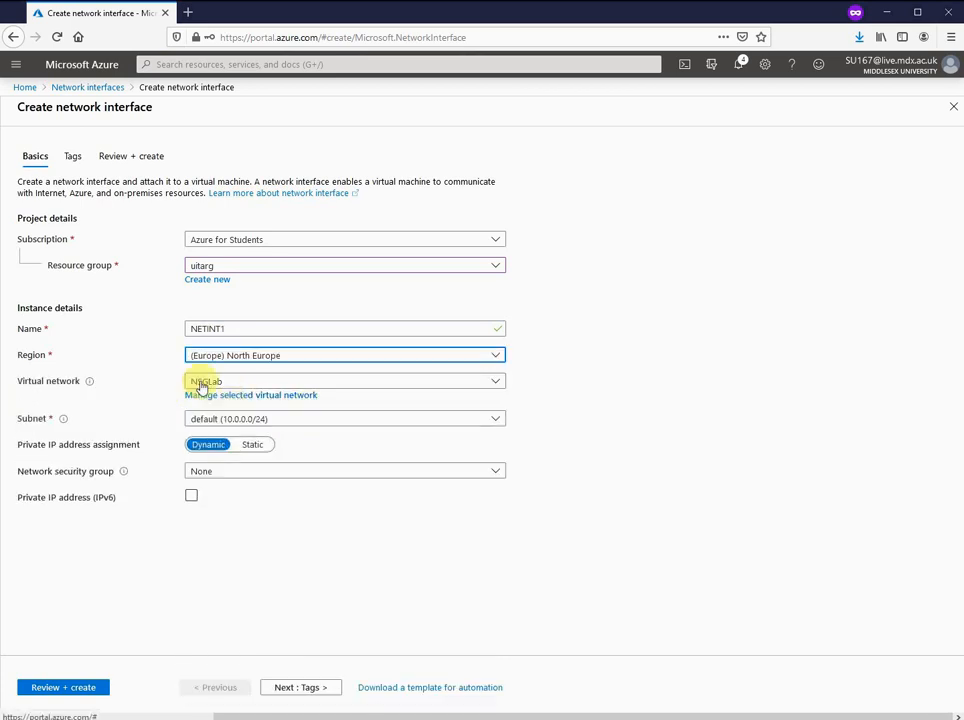
pyautogui.click(267, 384)
pyautogui.click(565, 420)
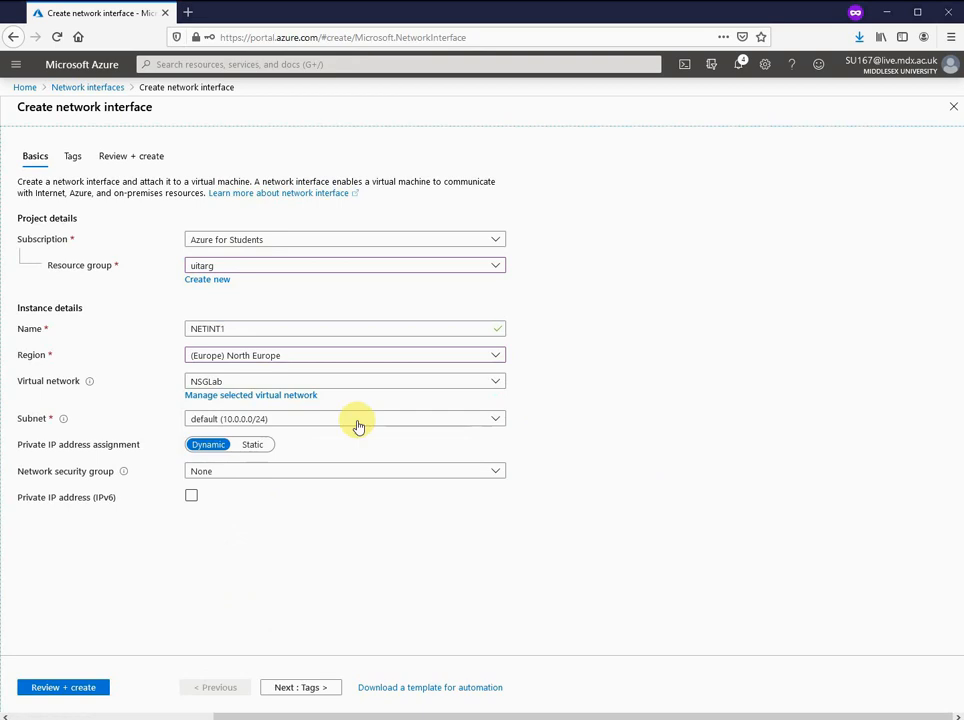
pyautogui.click(279, 423)
pyautogui.click(234, 462)
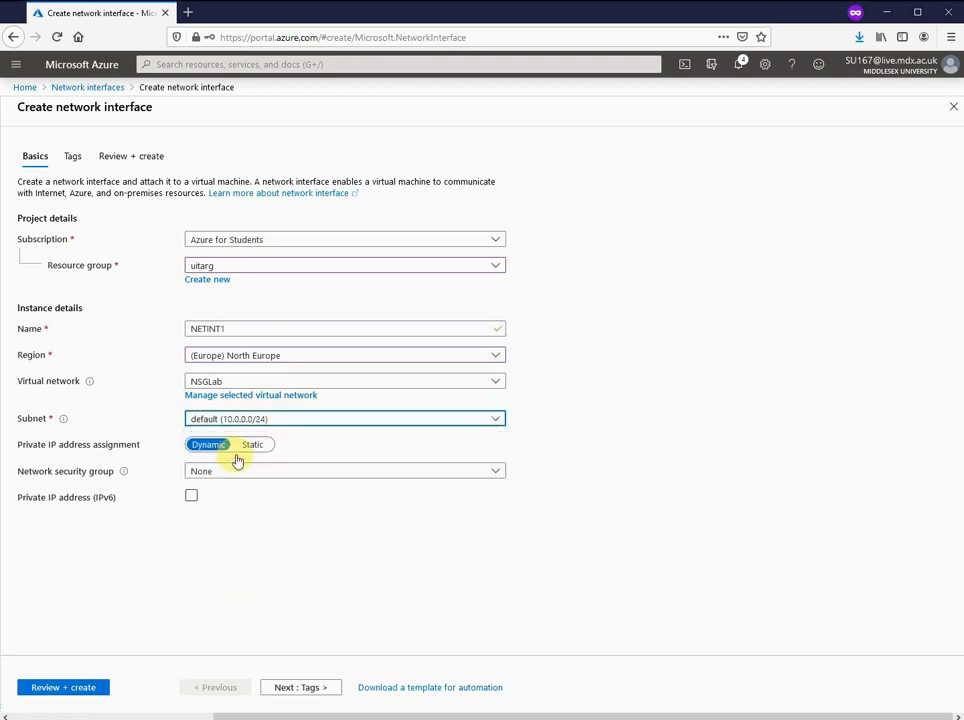
# Step: Assign NSG1 as the interface's network security group, leave the tags empty, and create the network interface
pyautogui.click(216, 477)
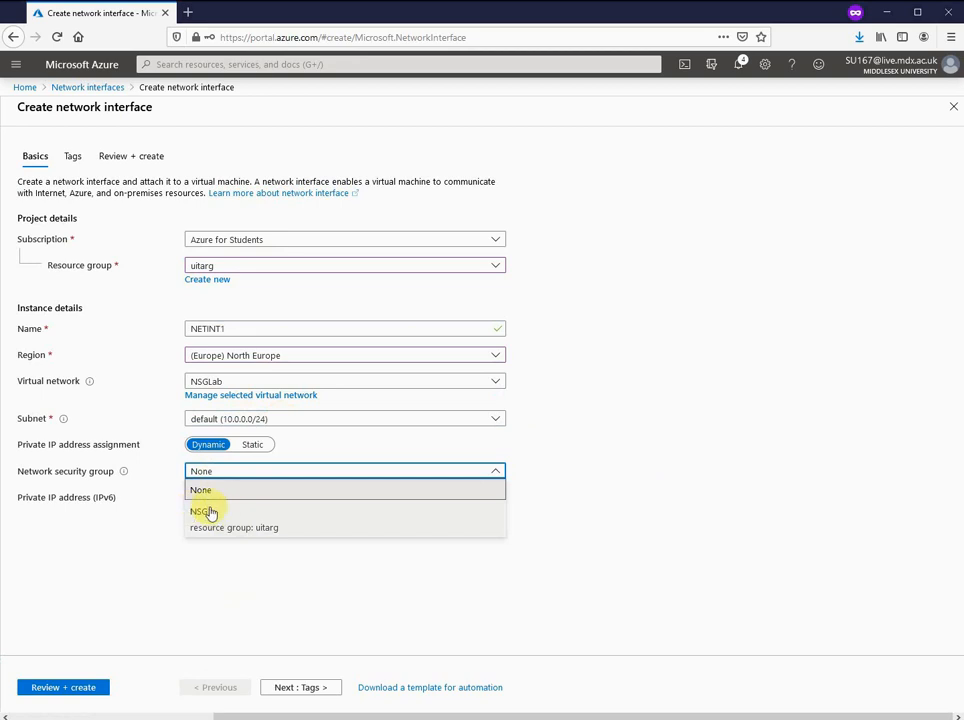
pyautogui.click(210, 512)
pyautogui.click(225, 474)
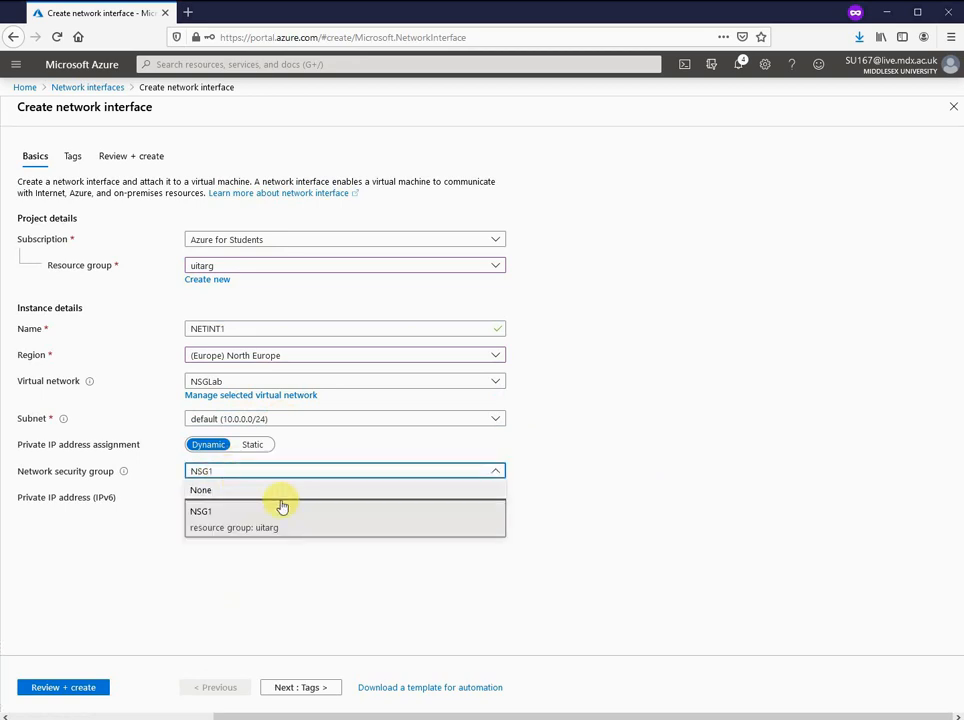
pyautogui.click(213, 513)
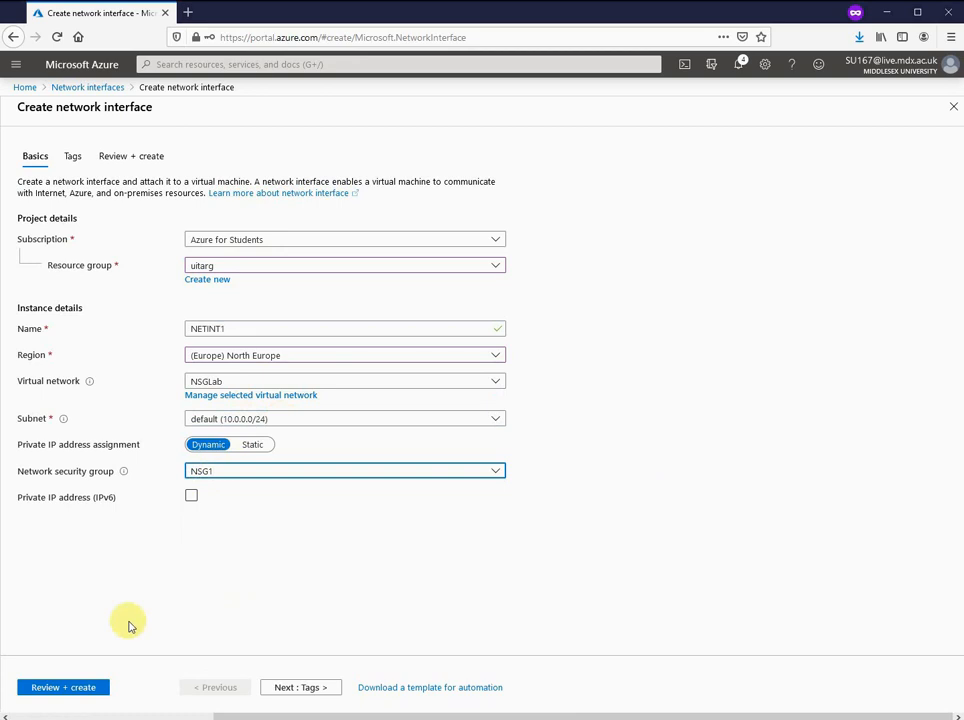
pyautogui.click(295, 686)
pyautogui.click(315, 688)
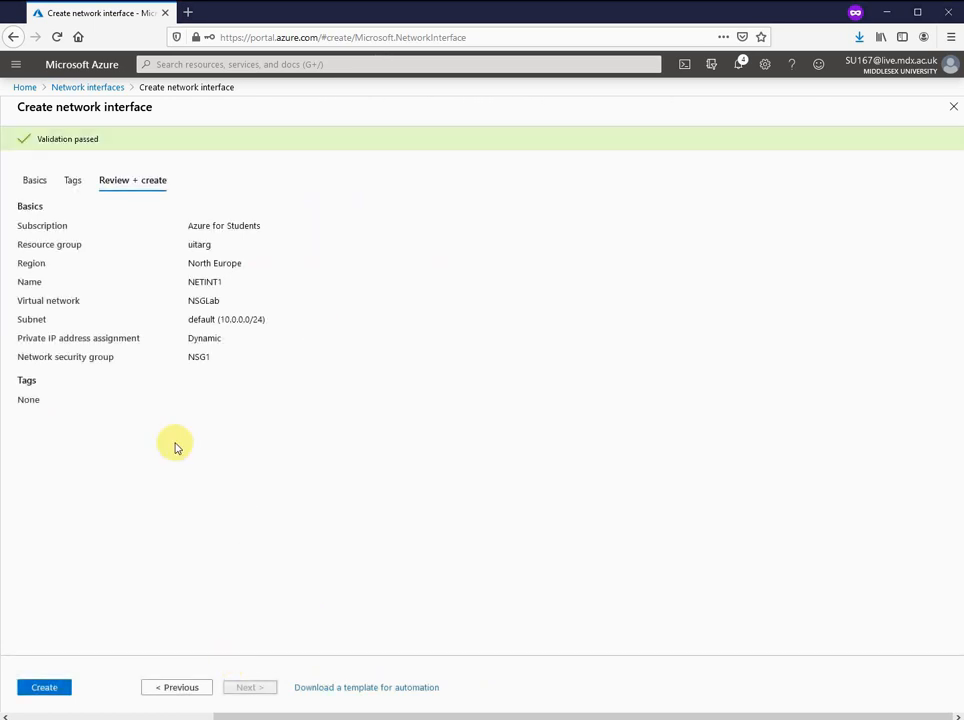
pyautogui.click(50, 687)
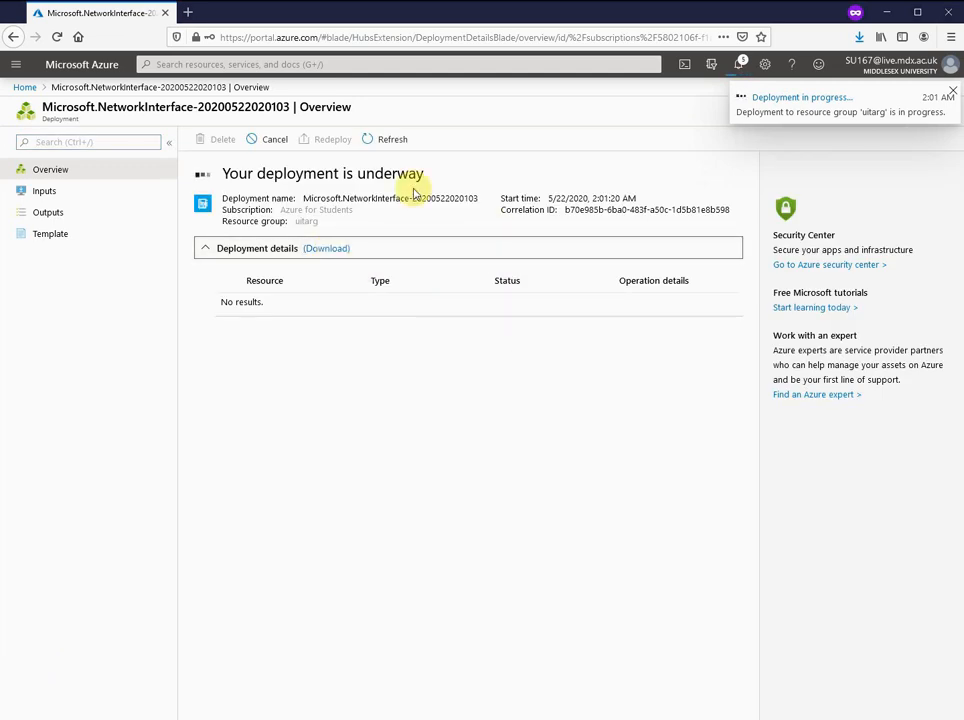
# Step: Open NSG1 from the uitarg resource group and examine its associated interface NETINT1, including that interface's effective security rules
pyautogui.click(26, 90)
pyautogui.click(806, 158)
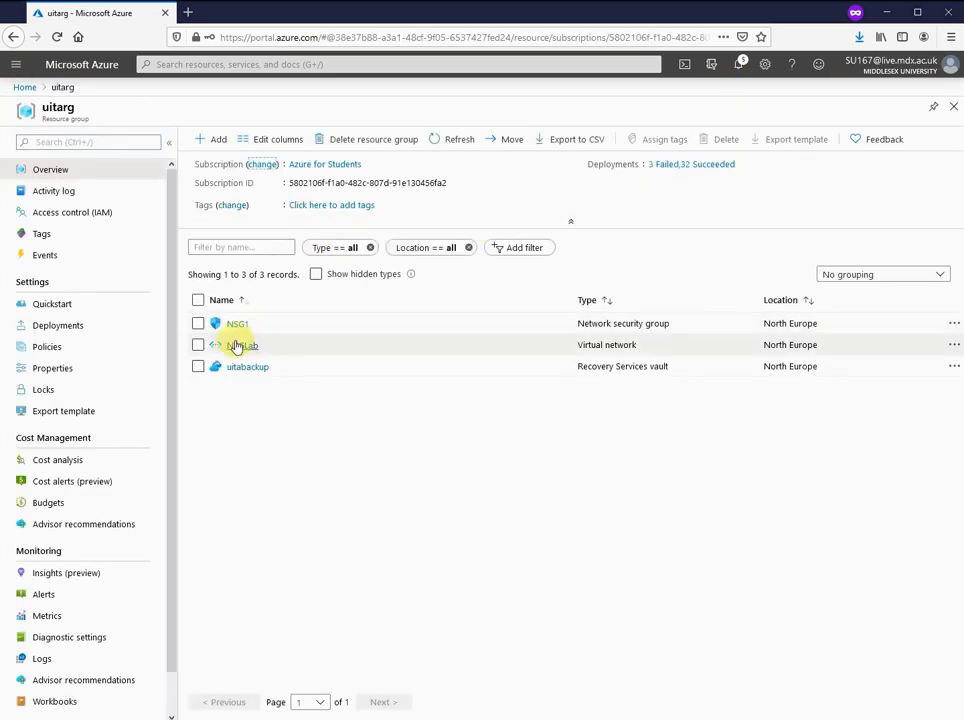
pyautogui.click(233, 327)
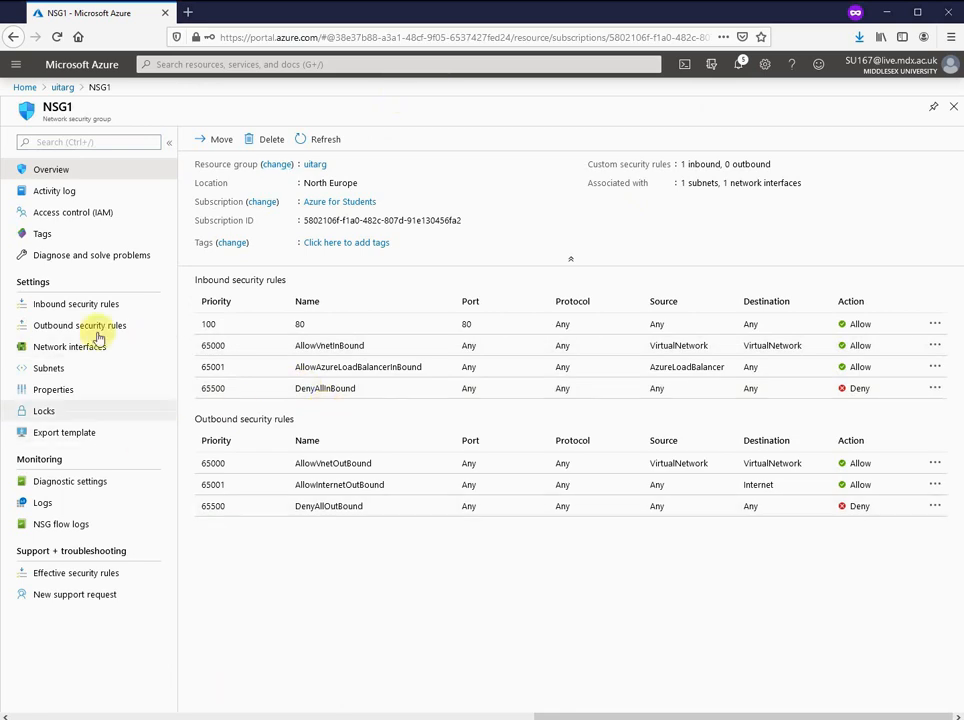
pyautogui.click(70, 347)
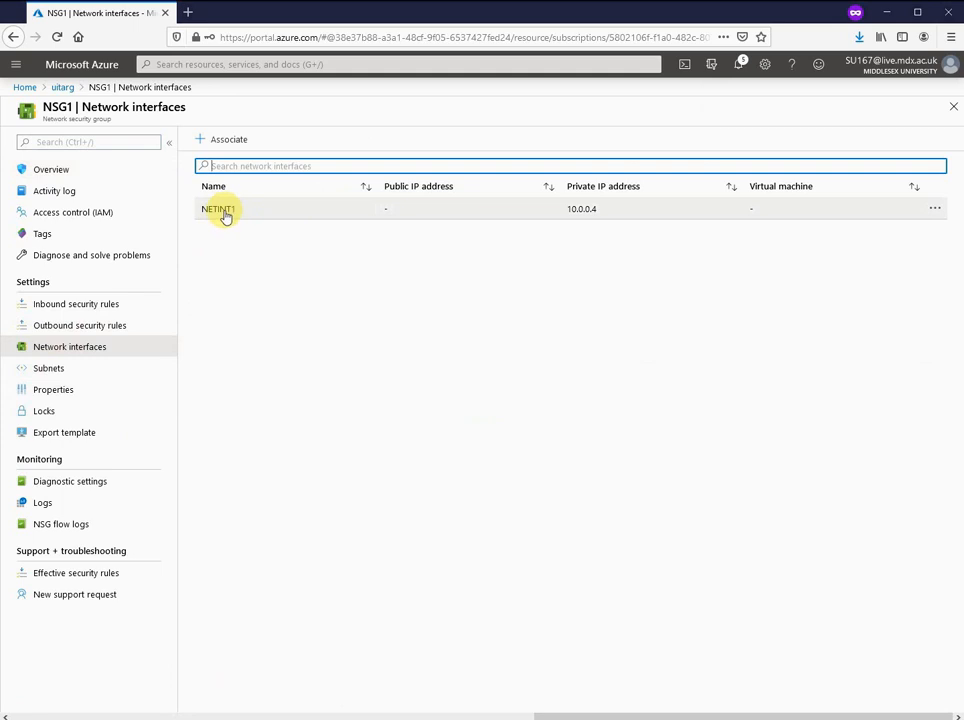
pyautogui.click(222, 210)
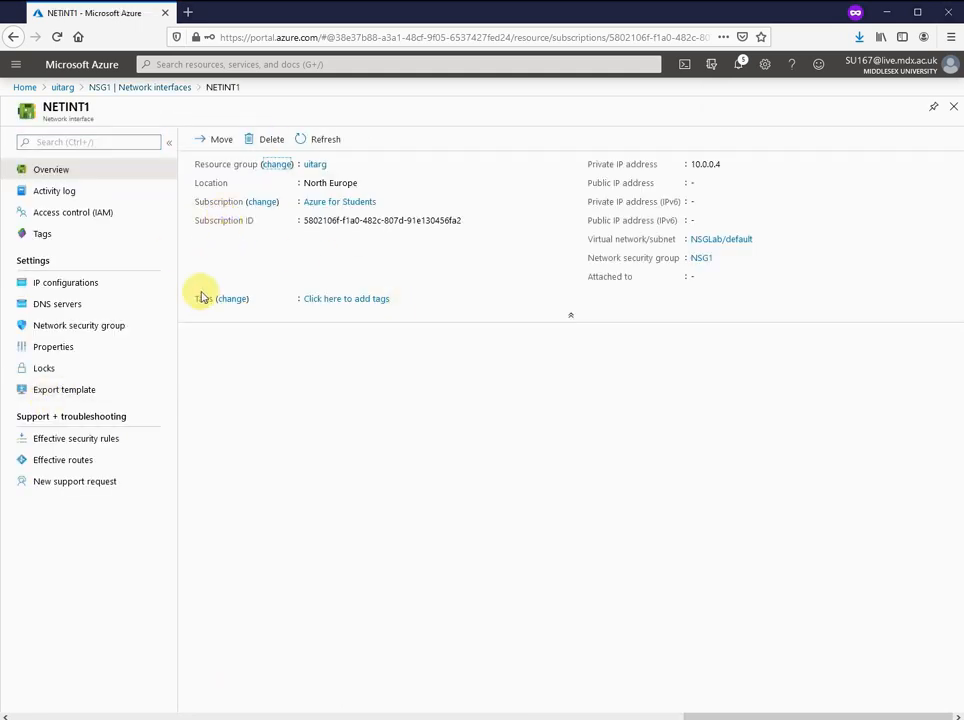
pyautogui.click(92, 449)
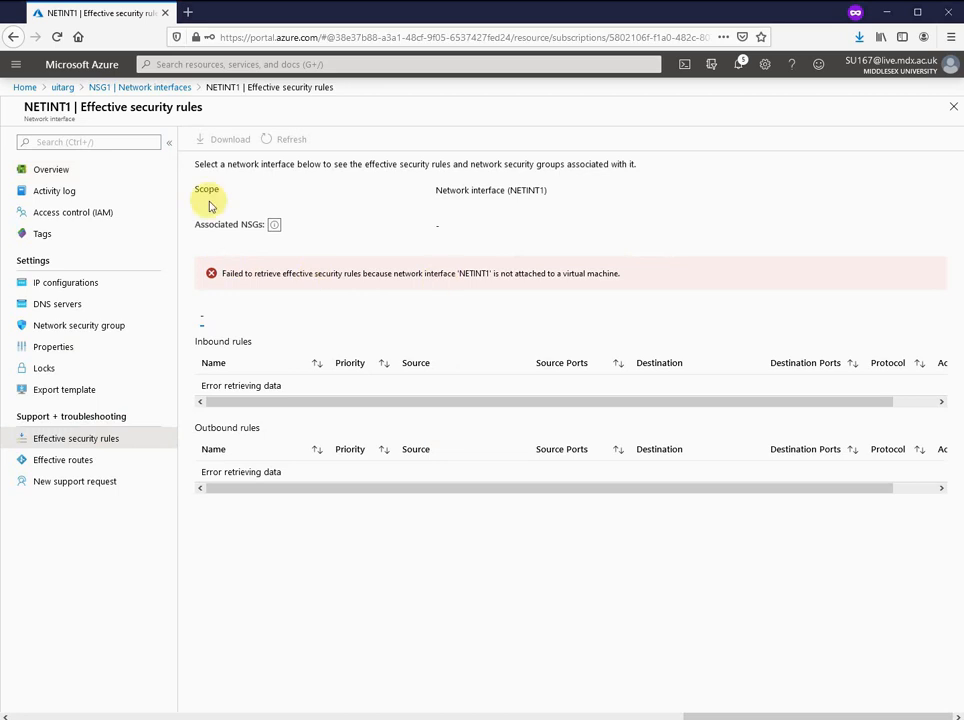
pyautogui.click(180, 87)
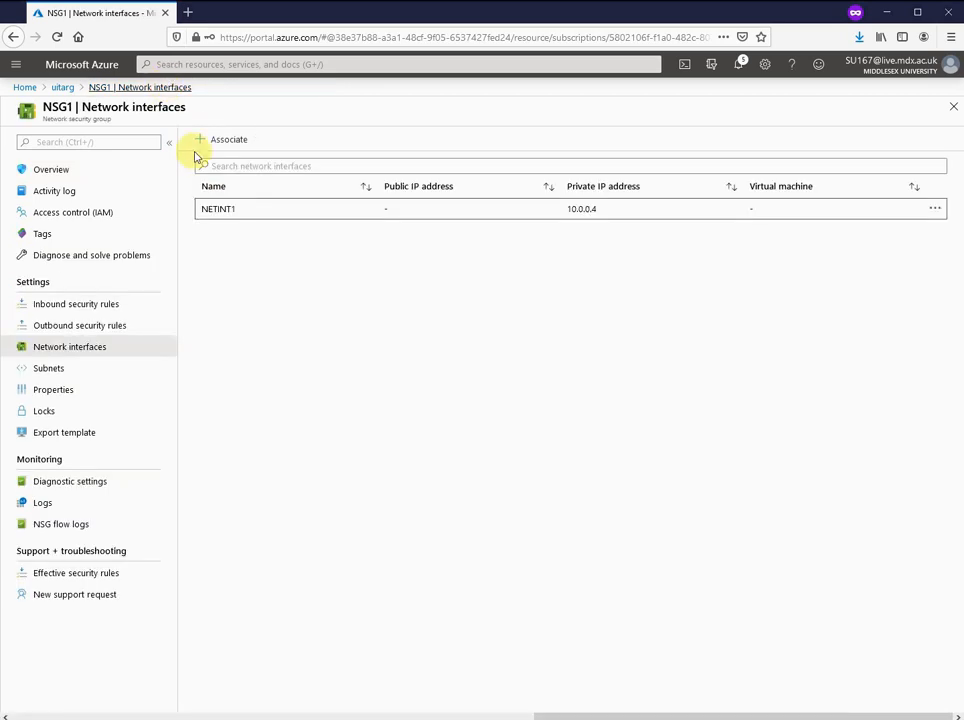
# Step: Check NSG1's associated subnets and its effective security rules, and return to the uitarg resource group
pyautogui.click(72, 370)
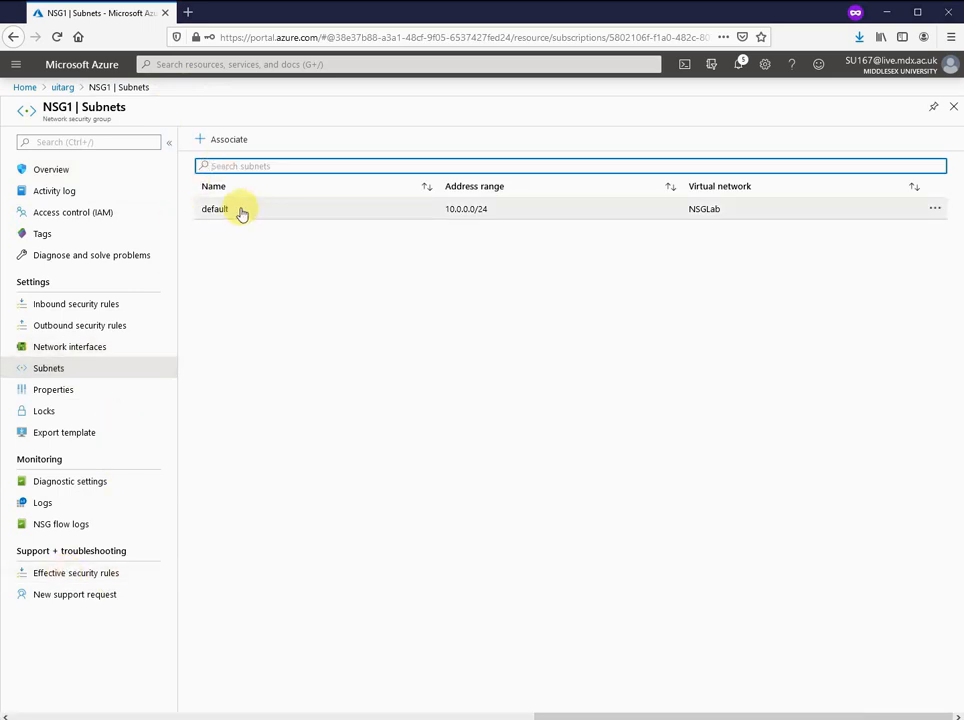
pyautogui.click(90, 575)
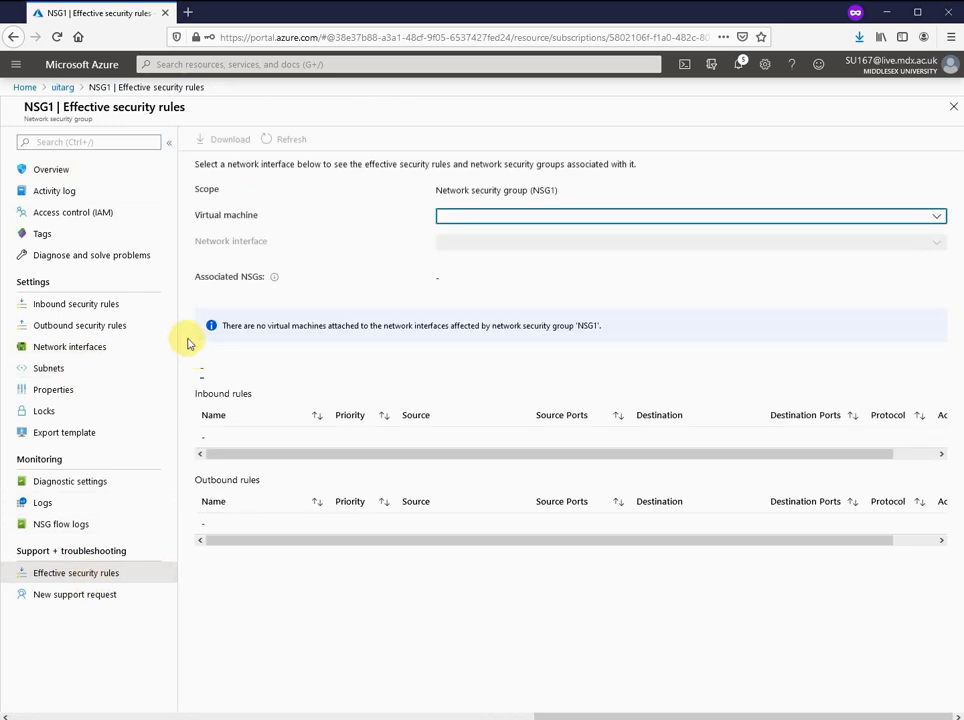
pyautogui.click(61, 88)
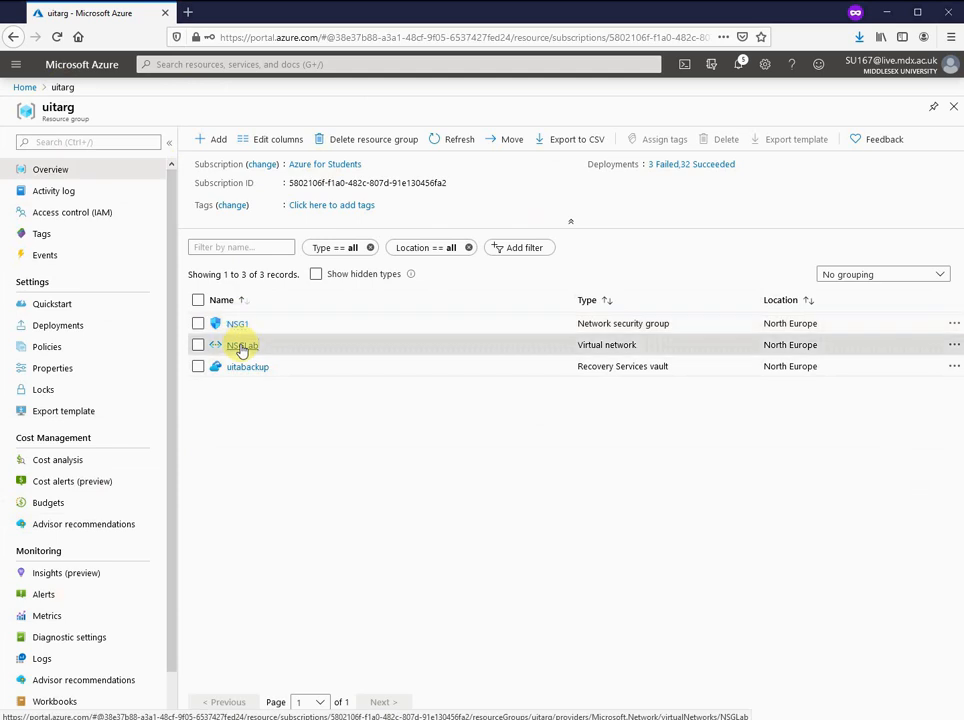
# Step: Check NSGLab's connected devices and NSG1's effective security rules, including the available virtual machines, and return to the uitarg resource group
pyautogui.click(241, 346)
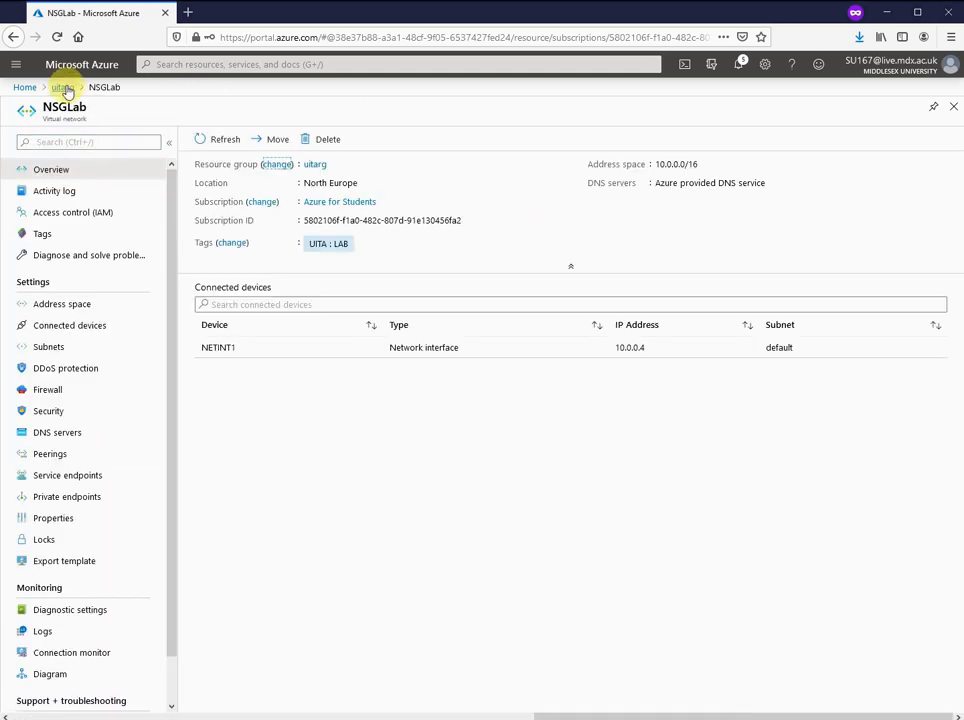
pyautogui.click(62, 88)
pyautogui.click(235, 322)
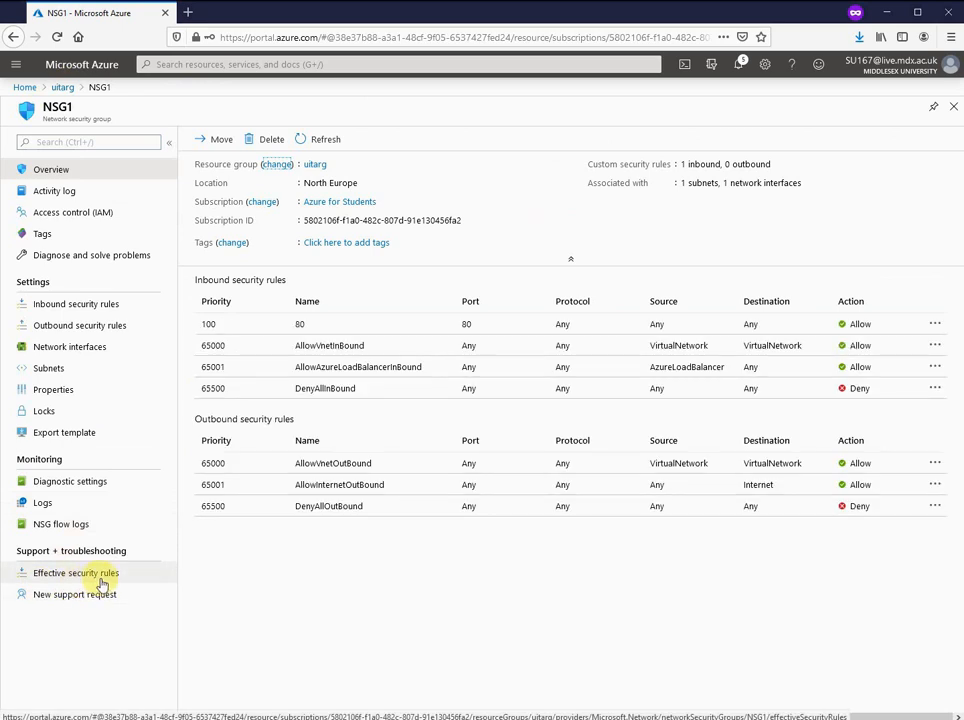
pyautogui.click(76, 573)
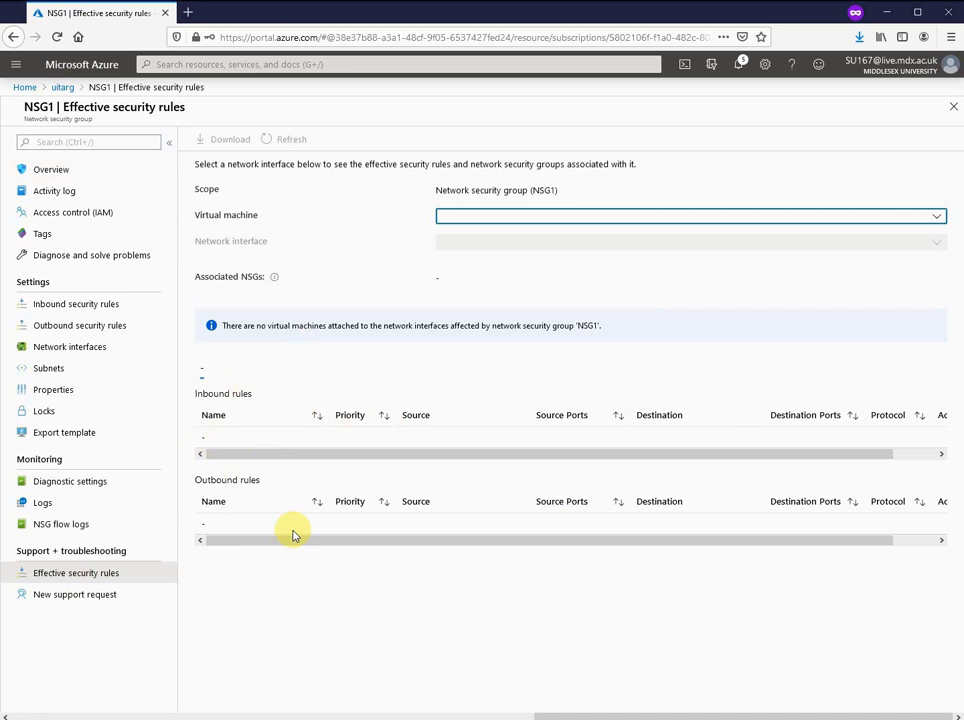
pyautogui.click(892, 224)
pyautogui.click(892, 224)
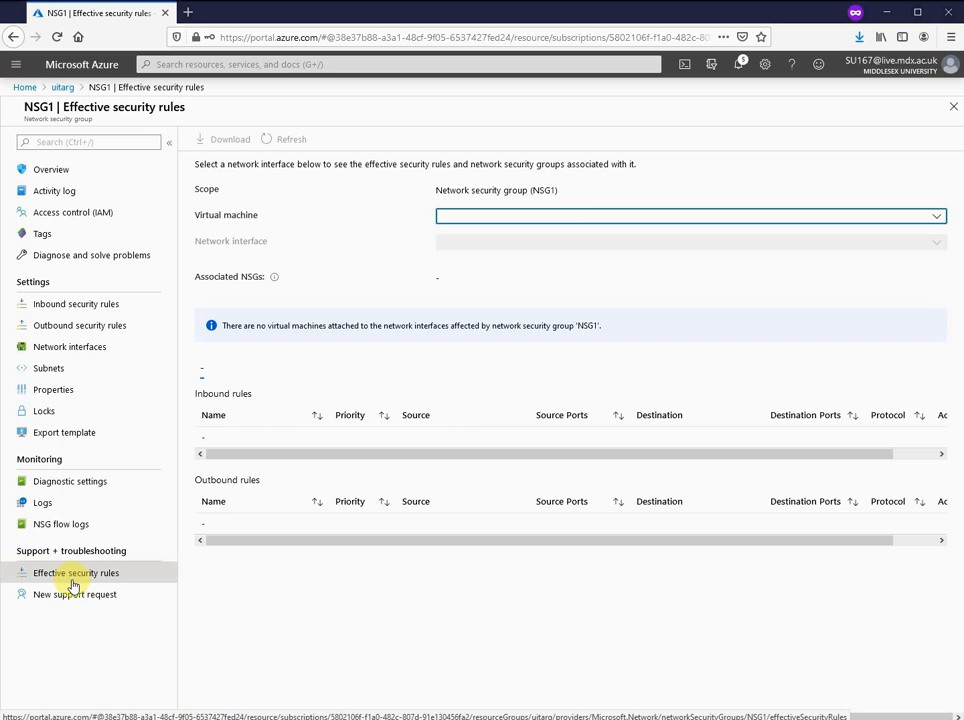
pyautogui.click(64, 88)
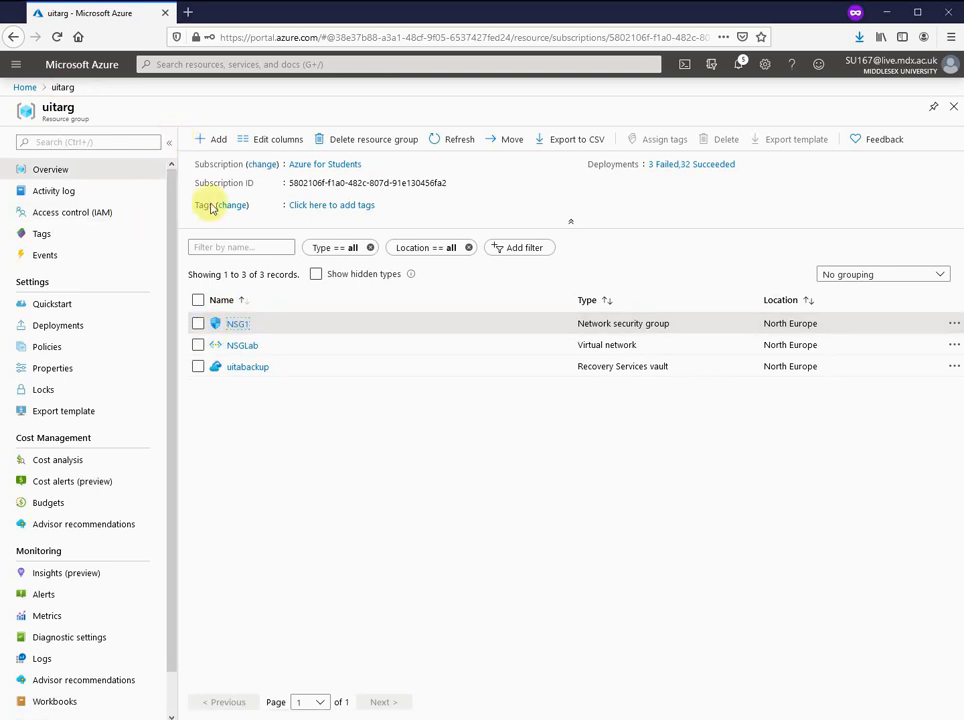
# Step: Start a Windows Server 2016 Datacenter virtual machine in the uitarg resource group, named VM1, in the North Europe region
pyautogui.click(222, 142)
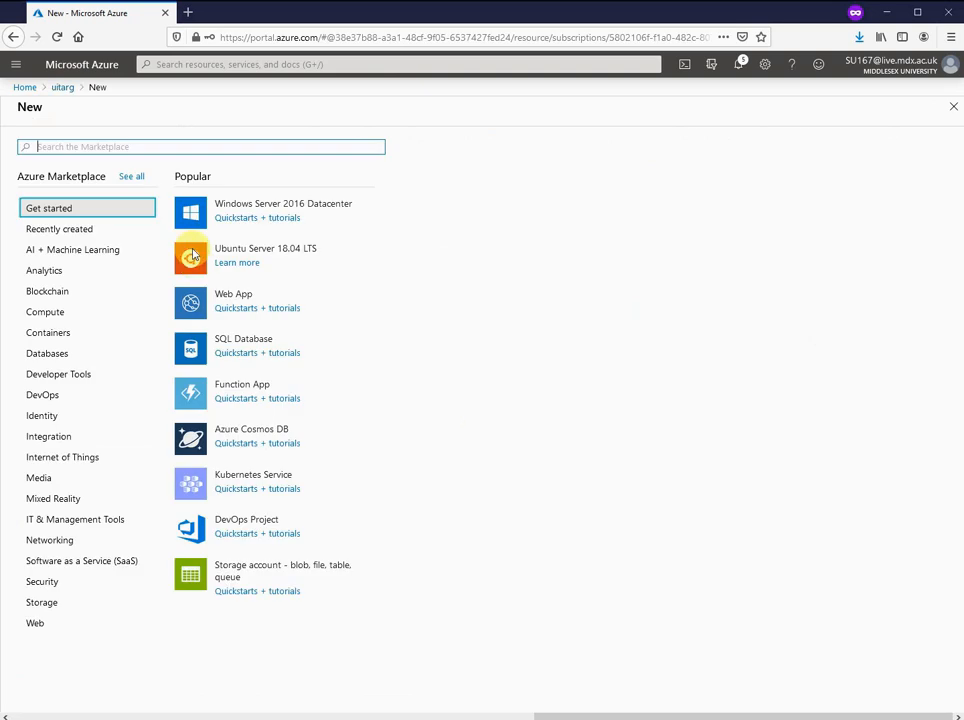
pyautogui.click(276, 208)
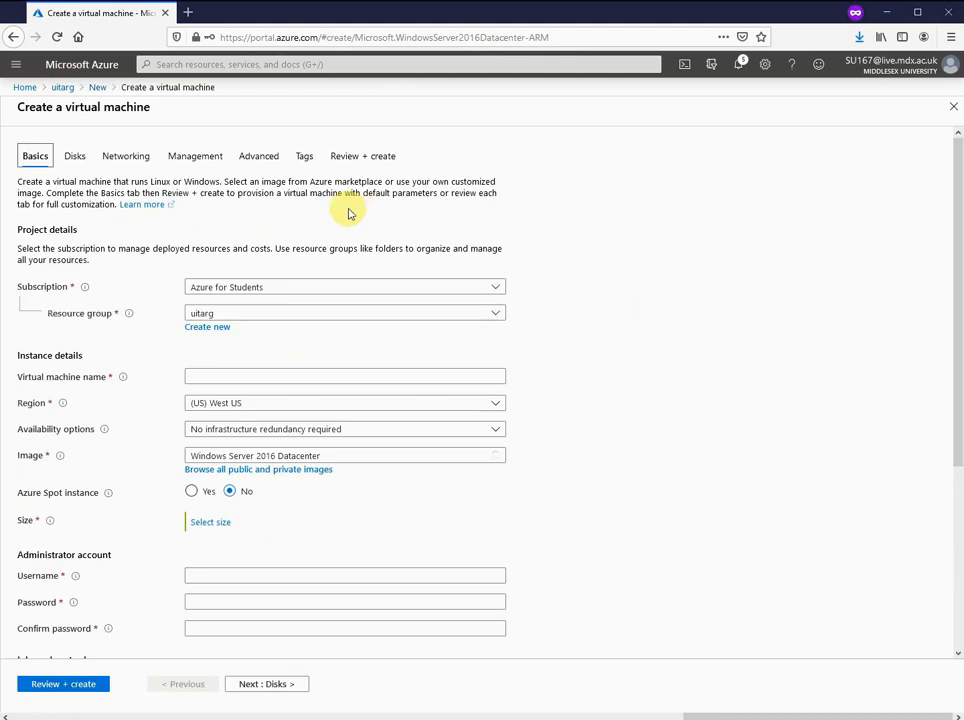
pyautogui.click(224, 375)
pyautogui.write('VM1')
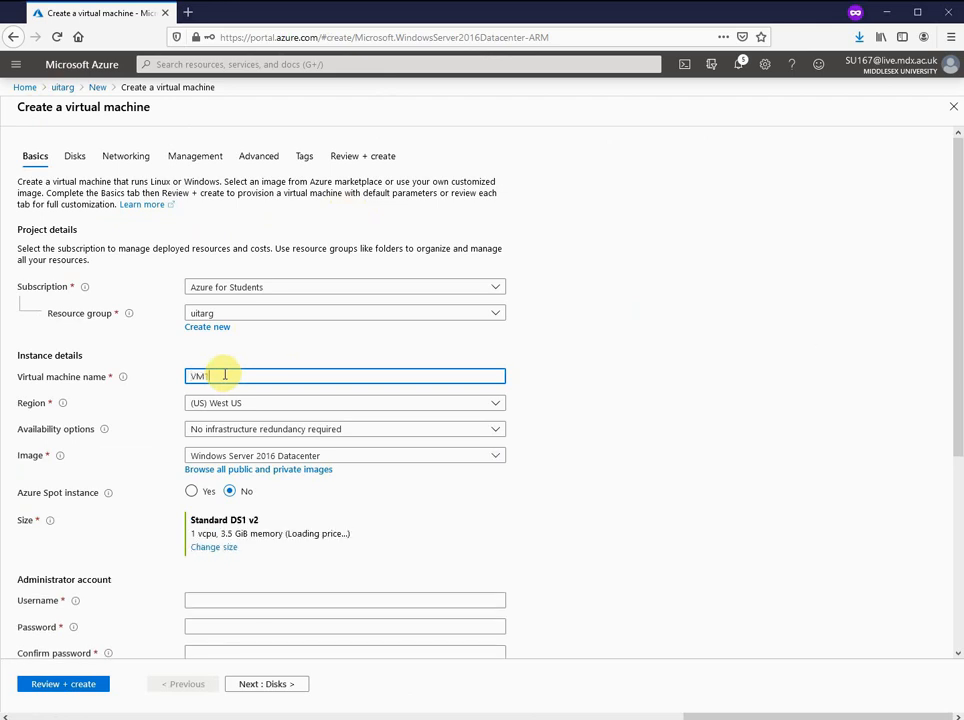
pyautogui.click(213, 408)
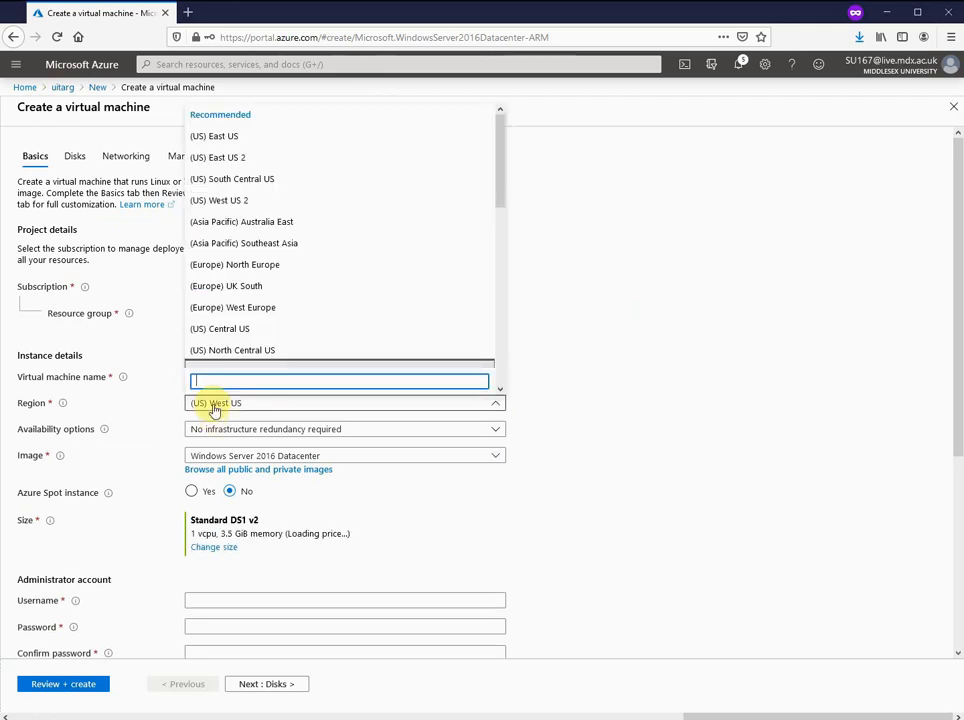
pyautogui.click(321, 404)
pyautogui.click(321, 404)
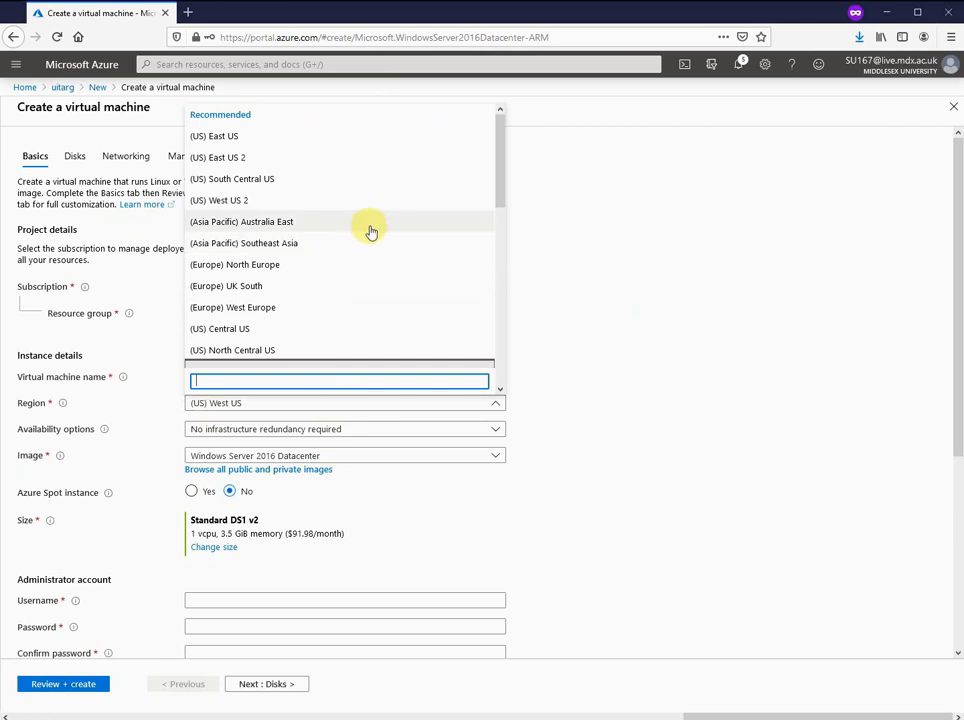
pyautogui.click(300, 265)
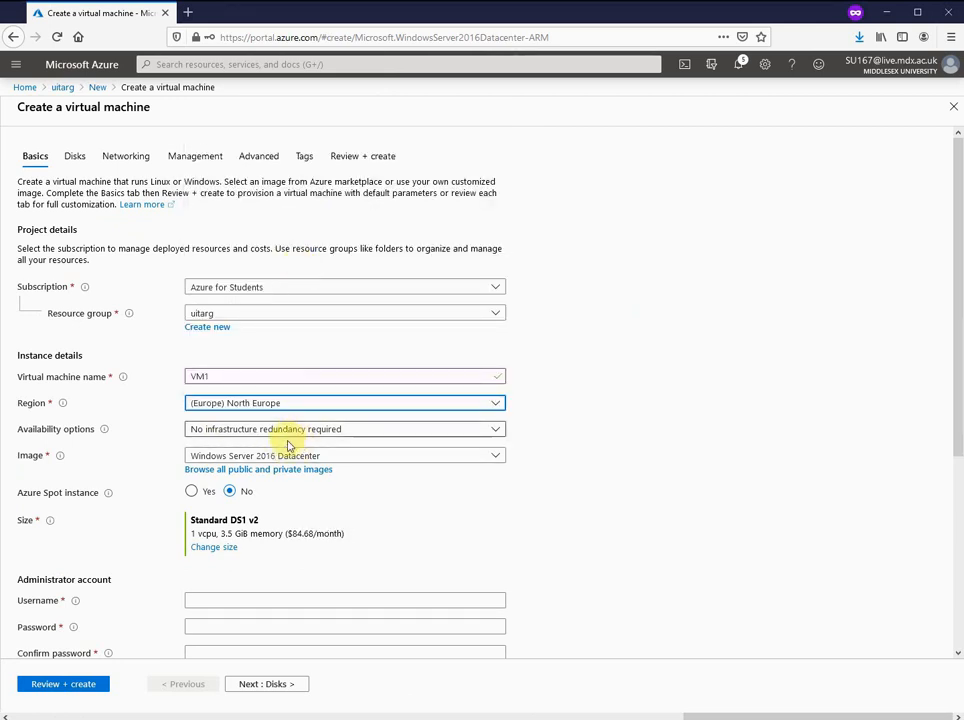
# Step: Set the virtual machine's administrator username to sysadmin
pyautogui.scroll(-1, 530, 477)
pyautogui.scroll(-2, 530, 477)
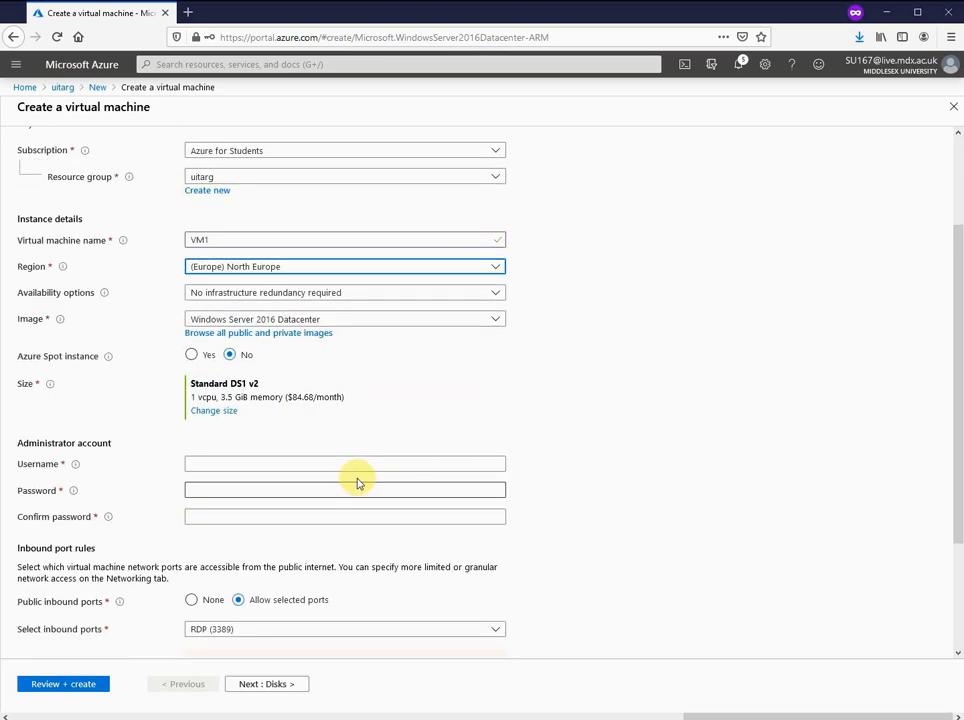
pyautogui.click(345, 464)
pyautogui.write('sysadm')
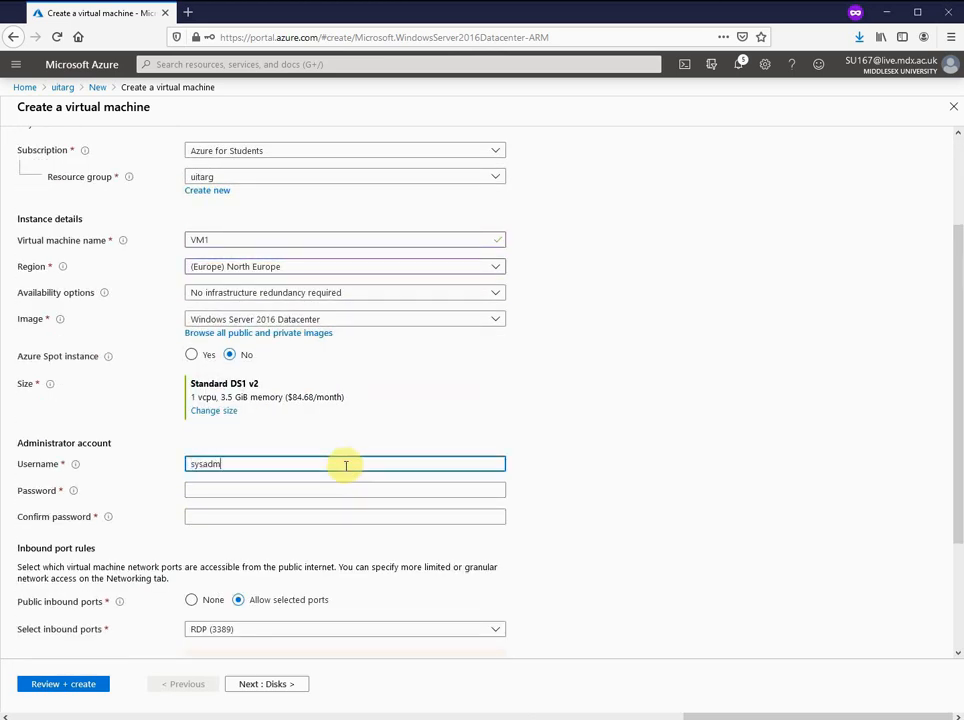
pyautogui.write('in')
pyautogui.press('Tab')
# Step: Enter the administrator account password and repeat it in the confirmation field
pyautogui.write('••••')
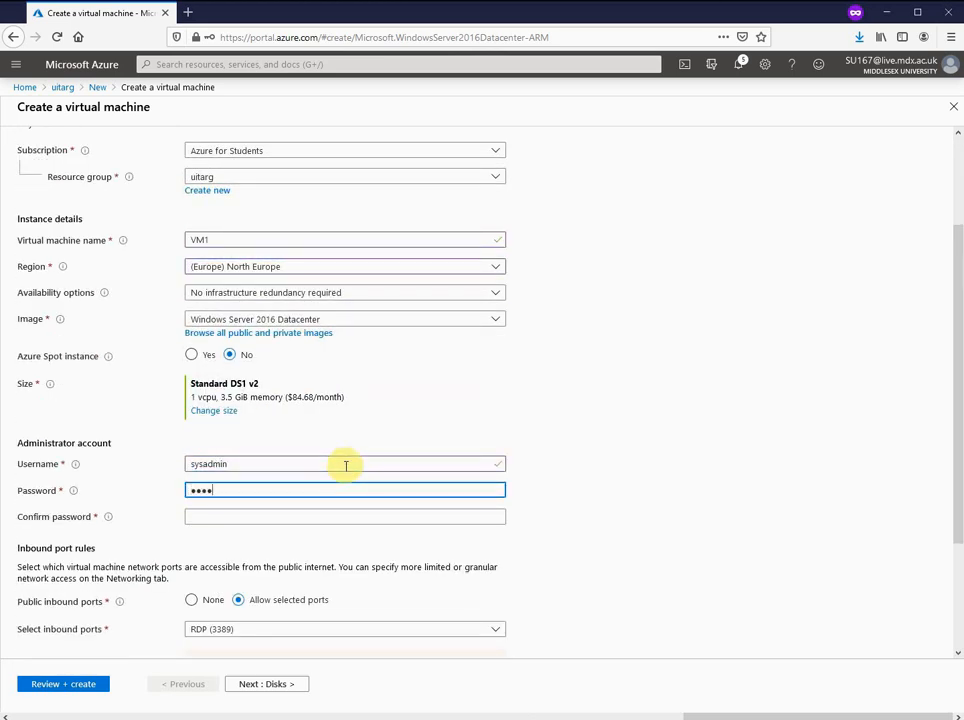
pyautogui.press('BackSpace')
pyautogui.press('BackSpace')
pyautogui.press('BackSpace')
pyautogui.press('BackSpace')
pyautogui.write('•')
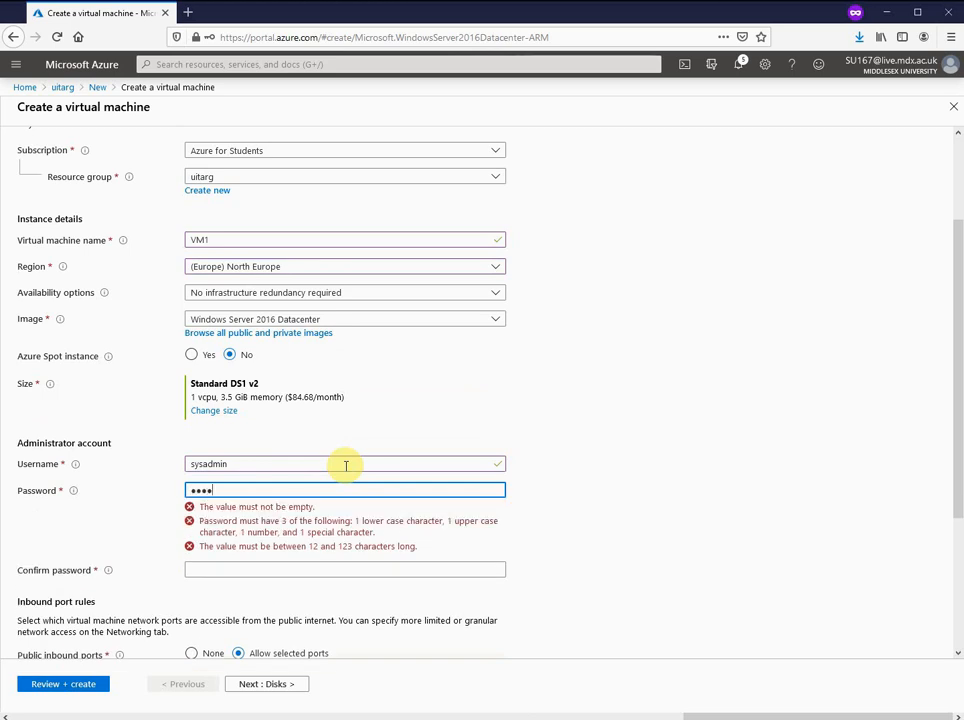
pyautogui.write('••••••••••')
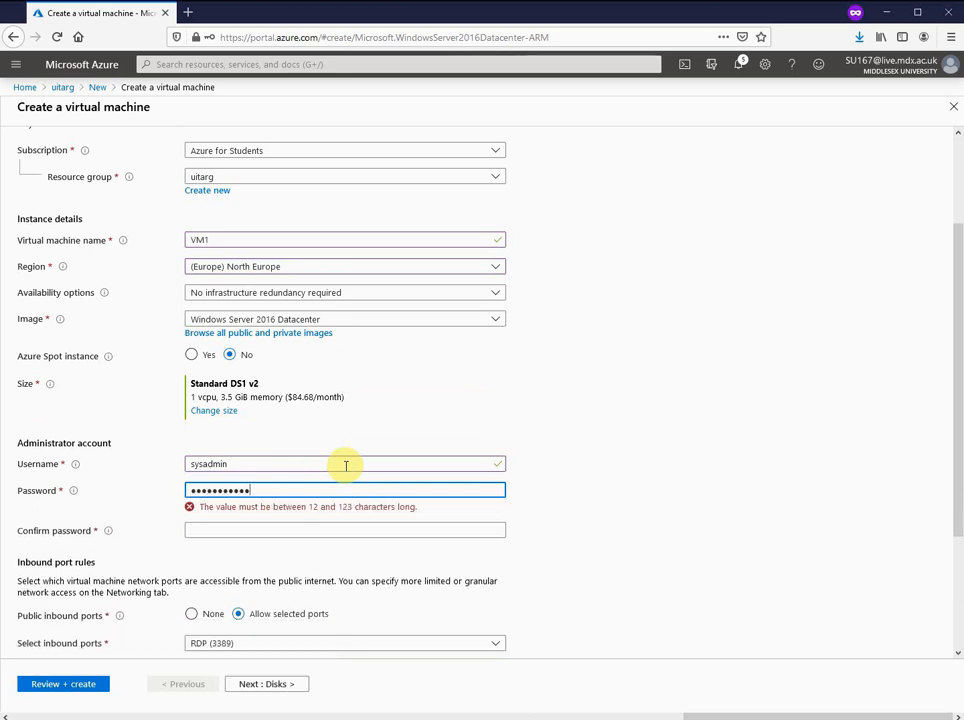
pyautogui.press('Tab')
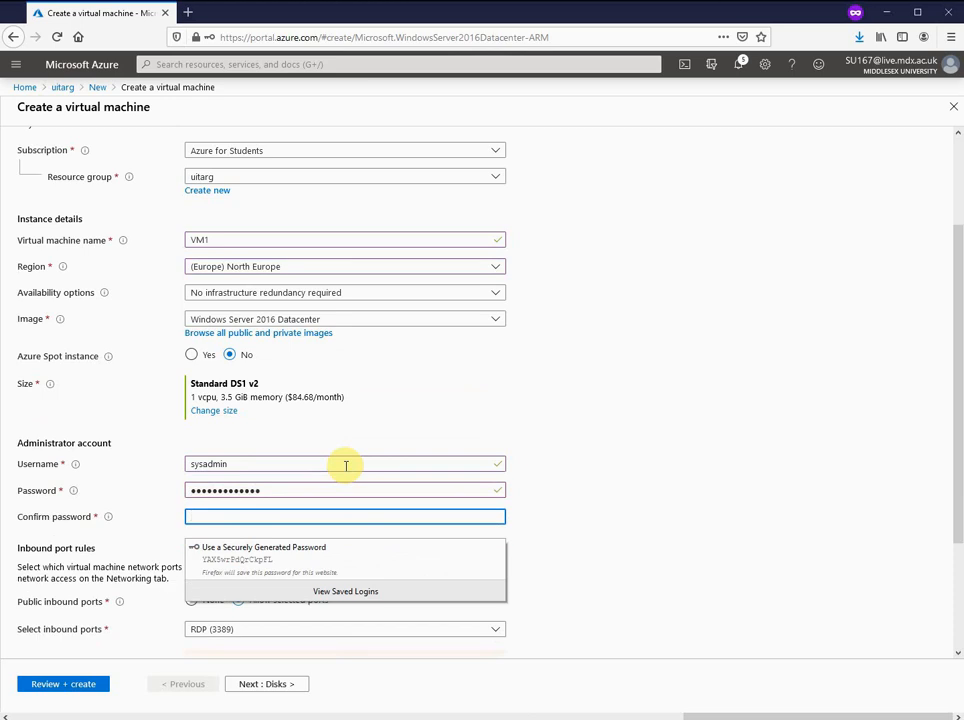
pyautogui.write('••')
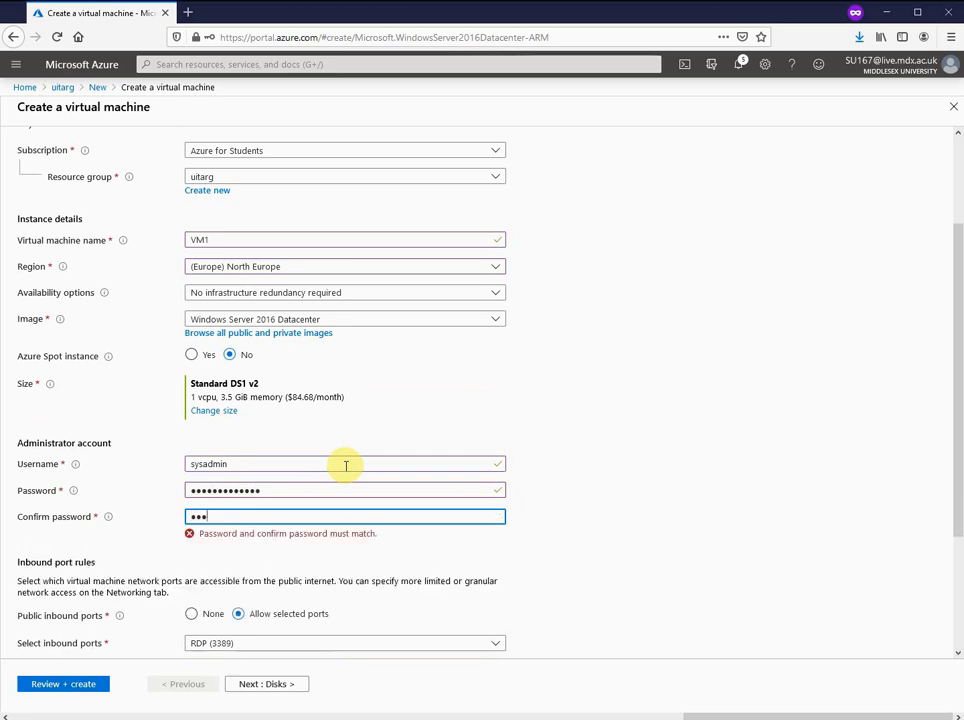
pyautogui.press('BackSpace')
pyautogui.press('BackSpace')
pyautogui.write('•')
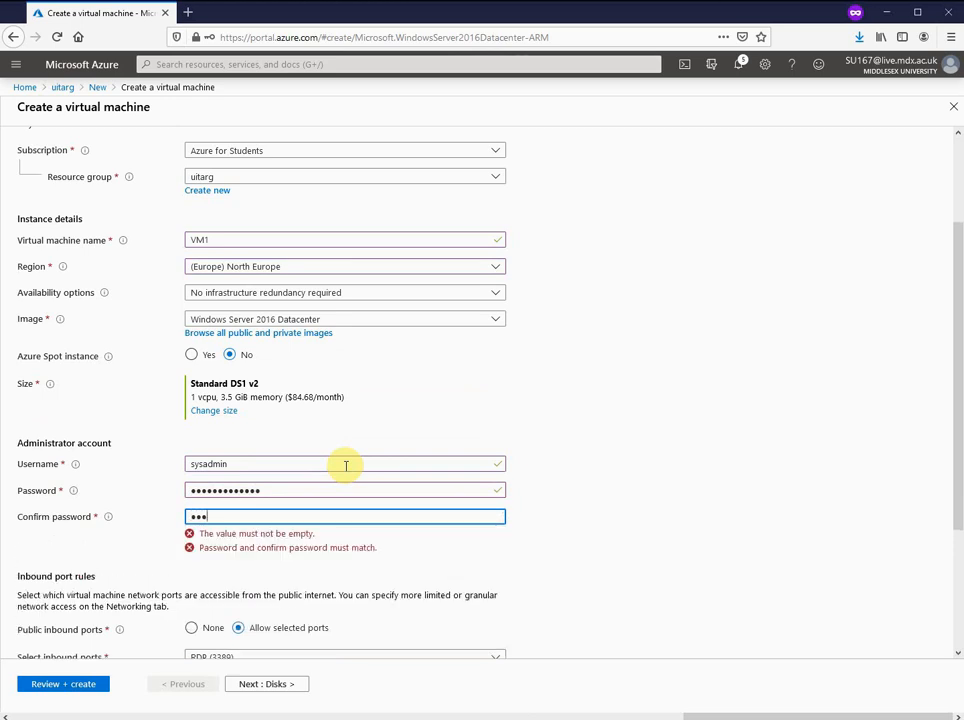
pyautogui.write('••••••••••')
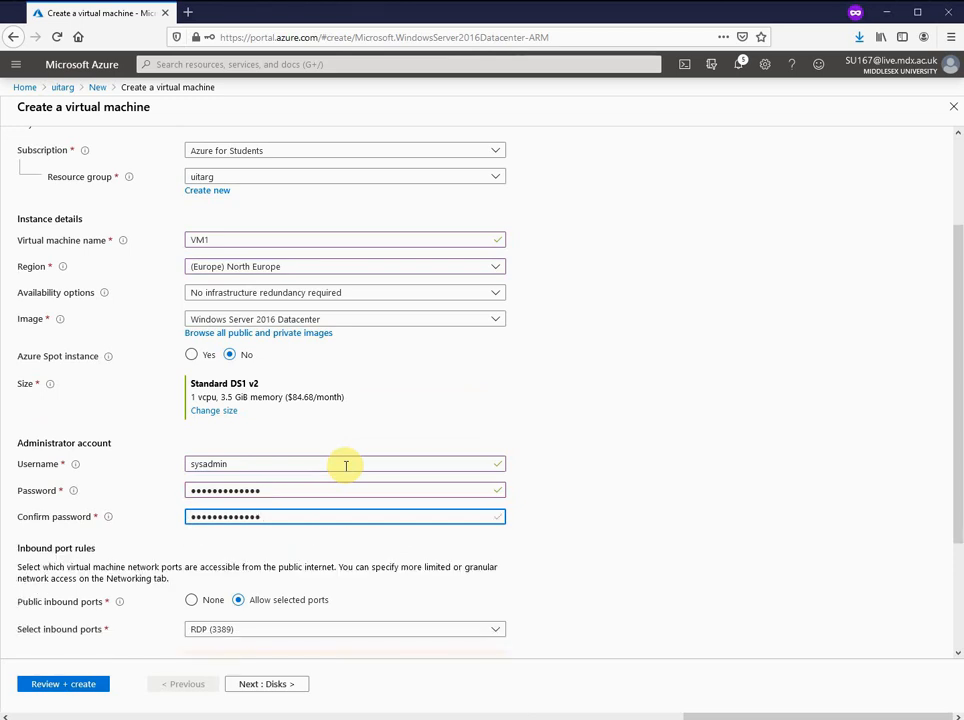
# Step: Leave the inbound port rules at their defaults and set the OS disk type to Standard HDD
pyautogui.click(727, 476)
pyautogui.scroll(-3, 727, 476)
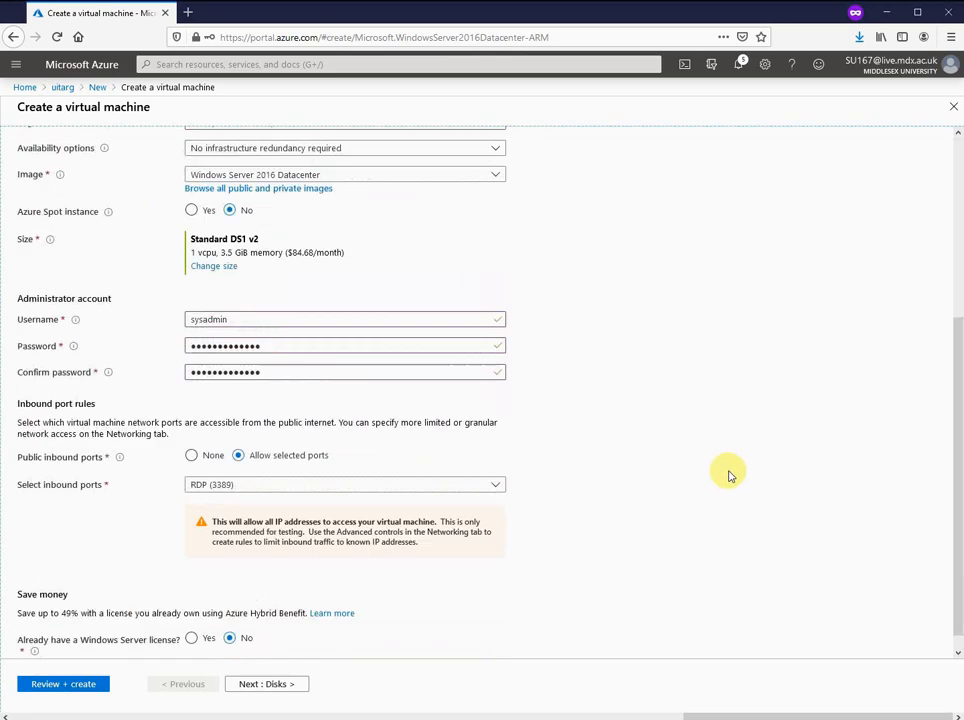
pyautogui.click(275, 686)
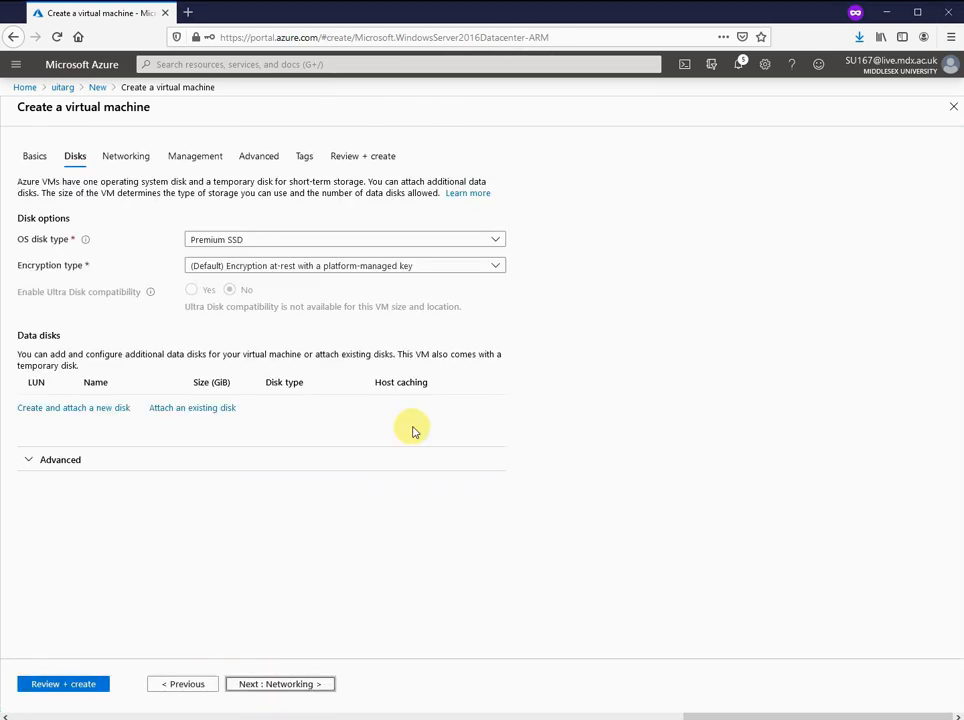
pyautogui.click(314, 241)
pyautogui.click(299, 257)
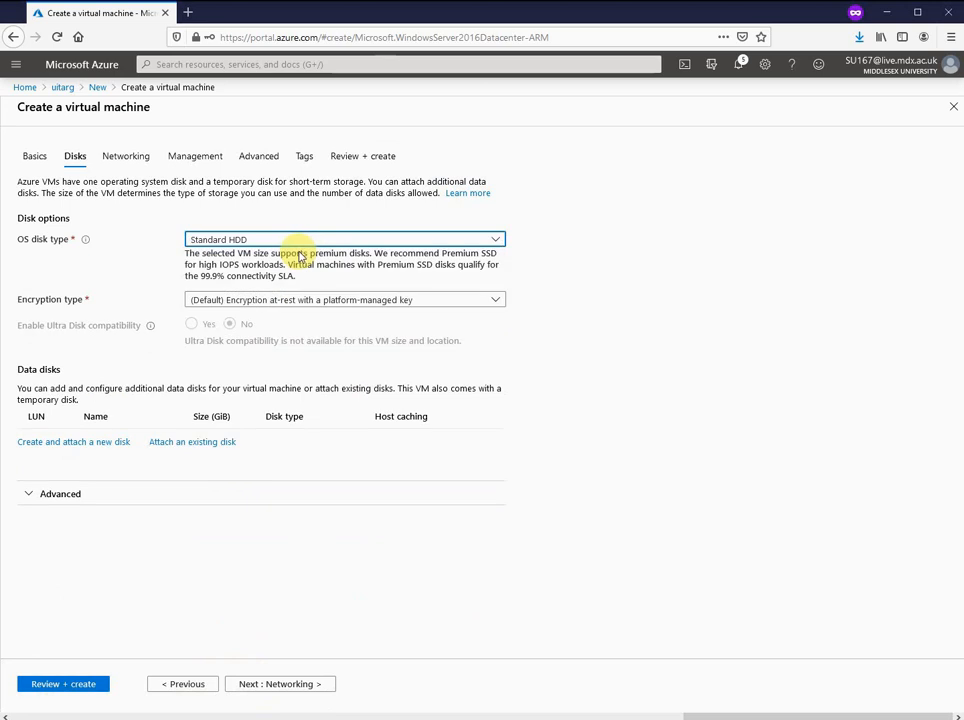
# Step: Keep the NSGLab default subnet with no NIC network security group, and turn boot diagnostics off
pyautogui.click(273, 686)
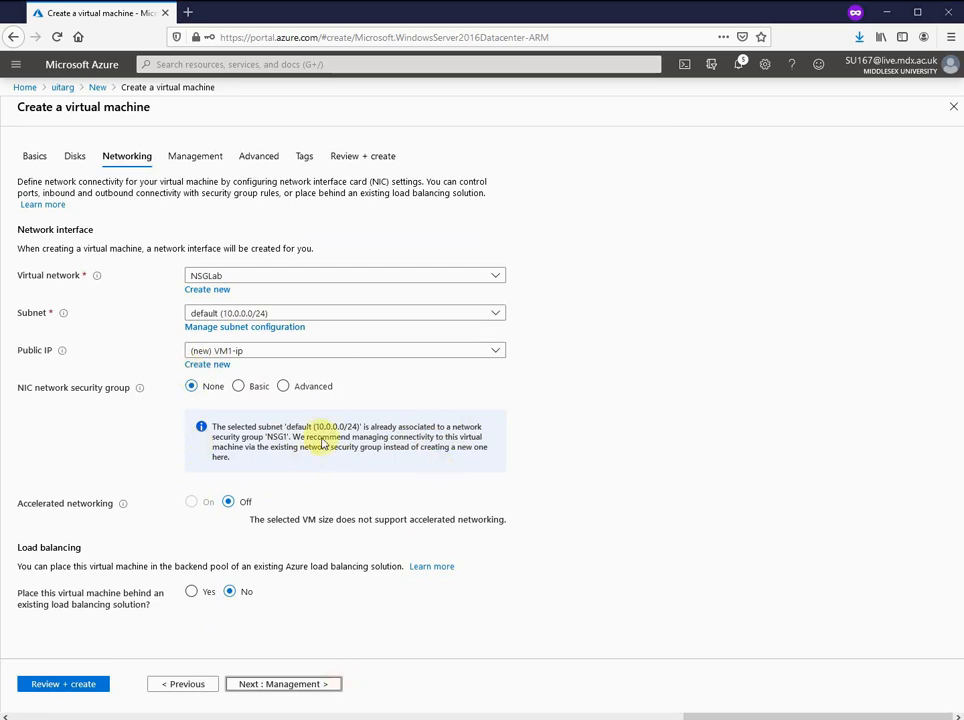
pyautogui.click(287, 686)
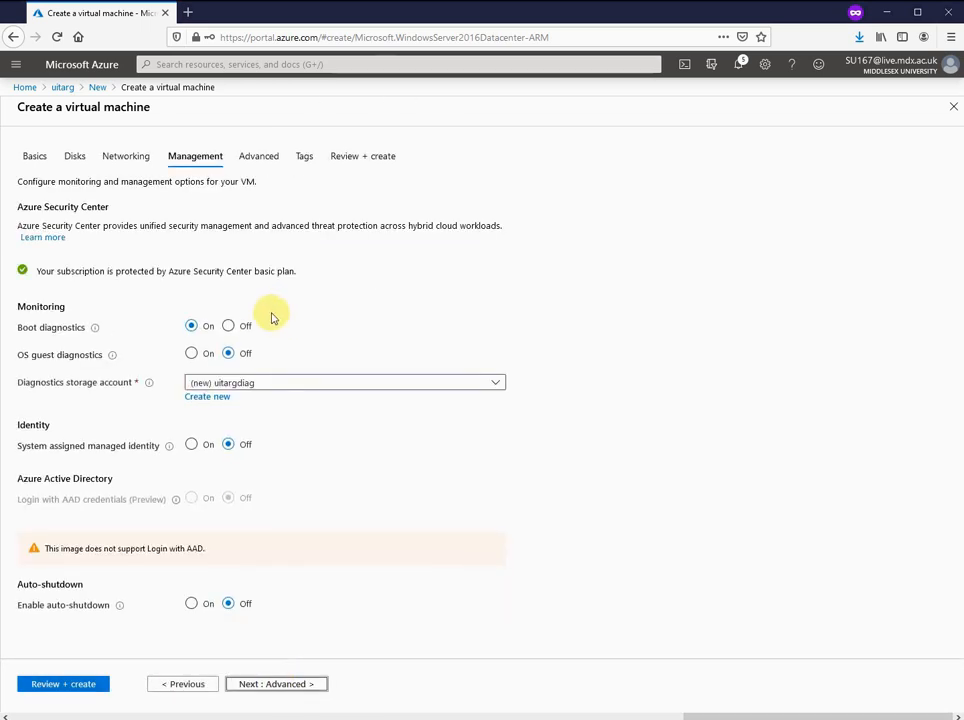
pyautogui.click(228, 327)
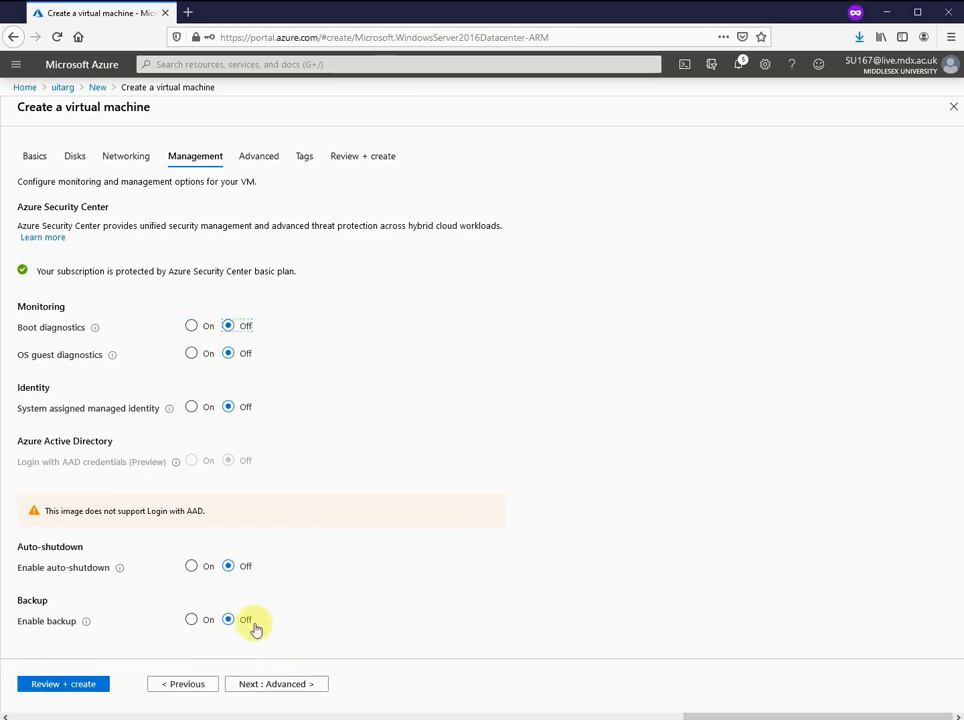
# Step: Leave the advanced settings at their defaults and the tags empty, and create the virtual machine
pyautogui.click(280, 684)
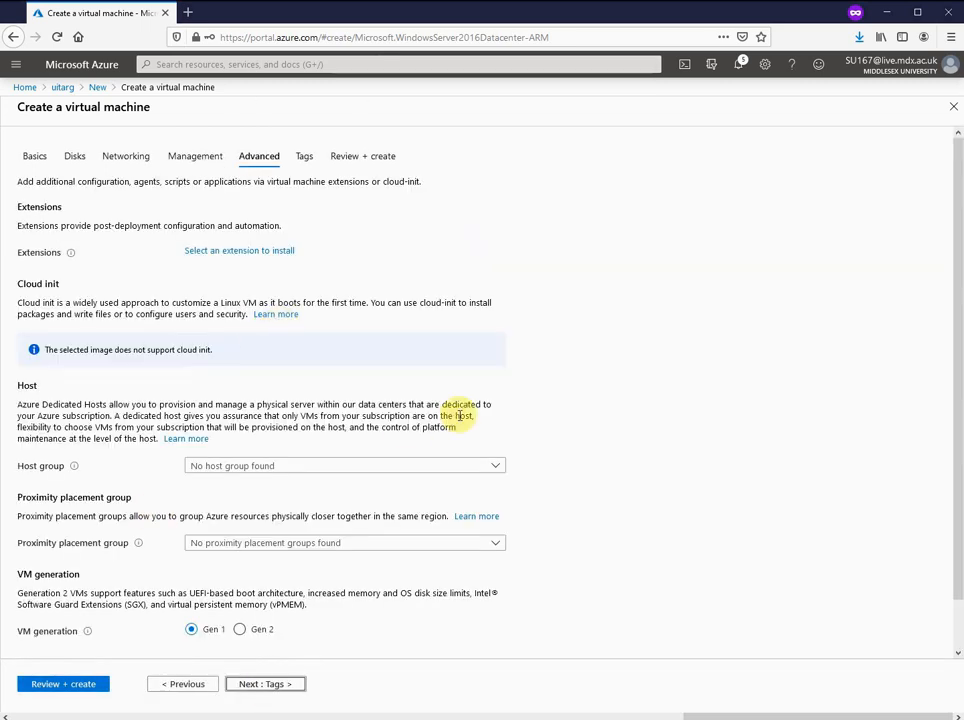
pyautogui.scroll(-1, 340, 404)
pyautogui.scroll(-1, 340, 404)
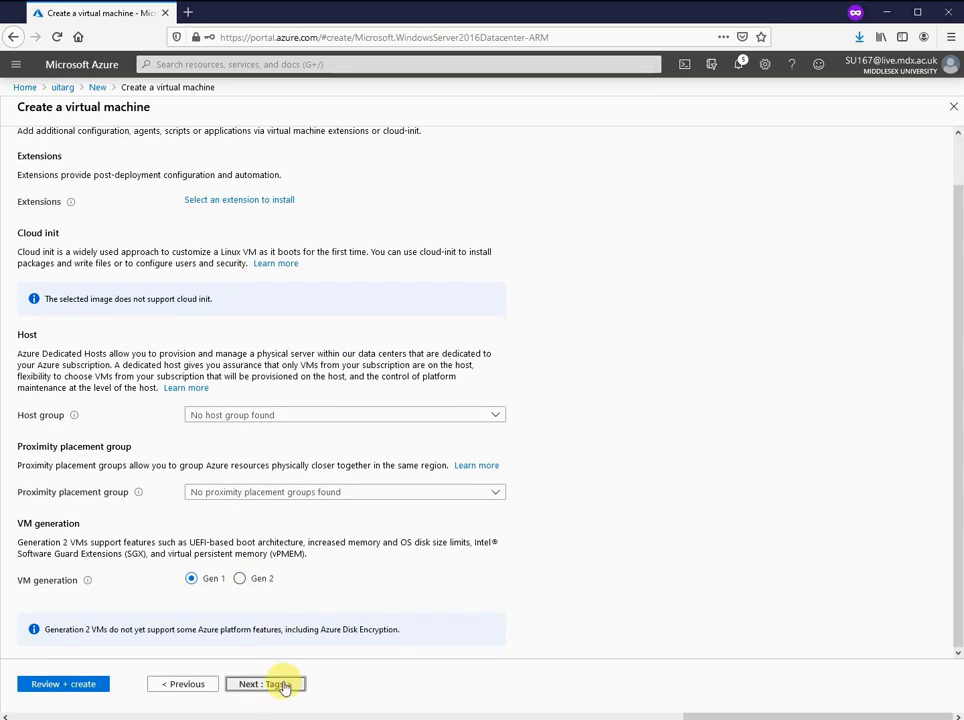
pyautogui.click(284, 686)
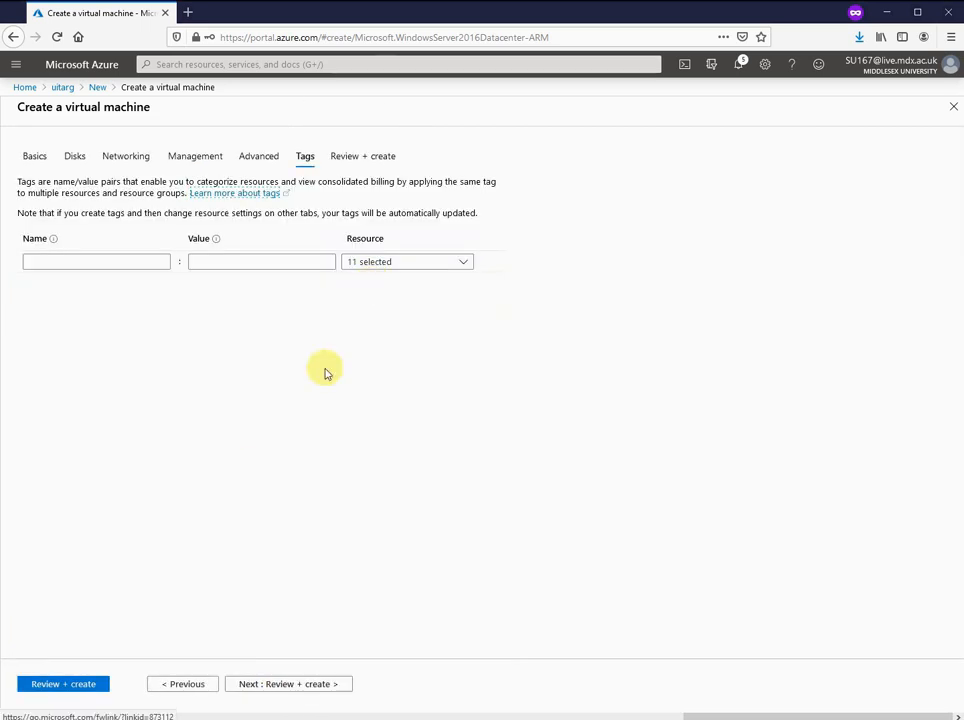
pyautogui.click(281, 681)
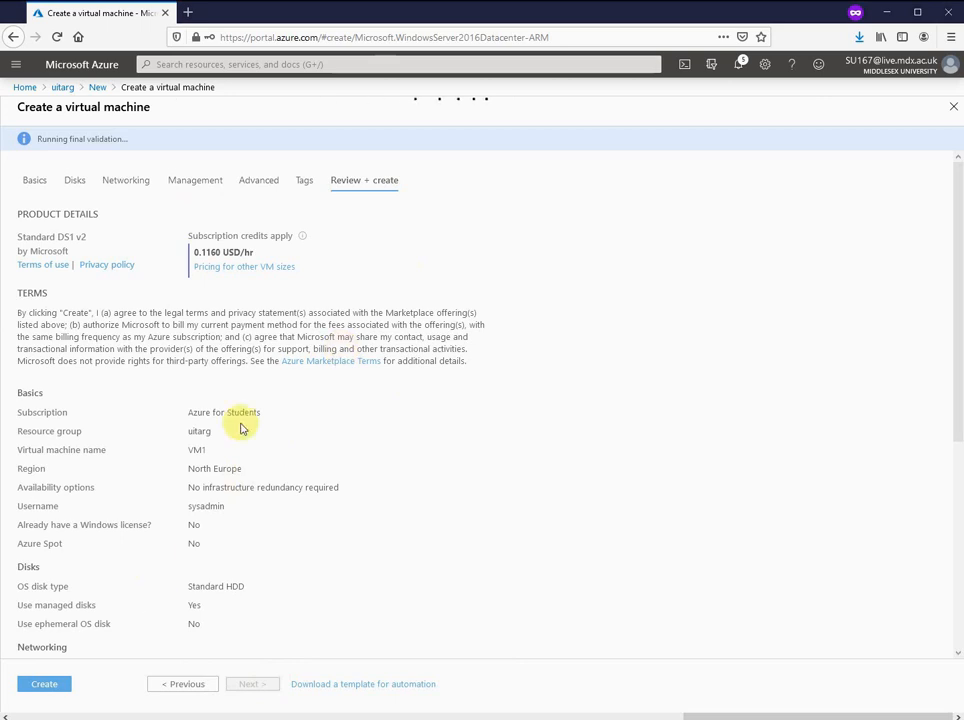
pyautogui.click(33, 684)
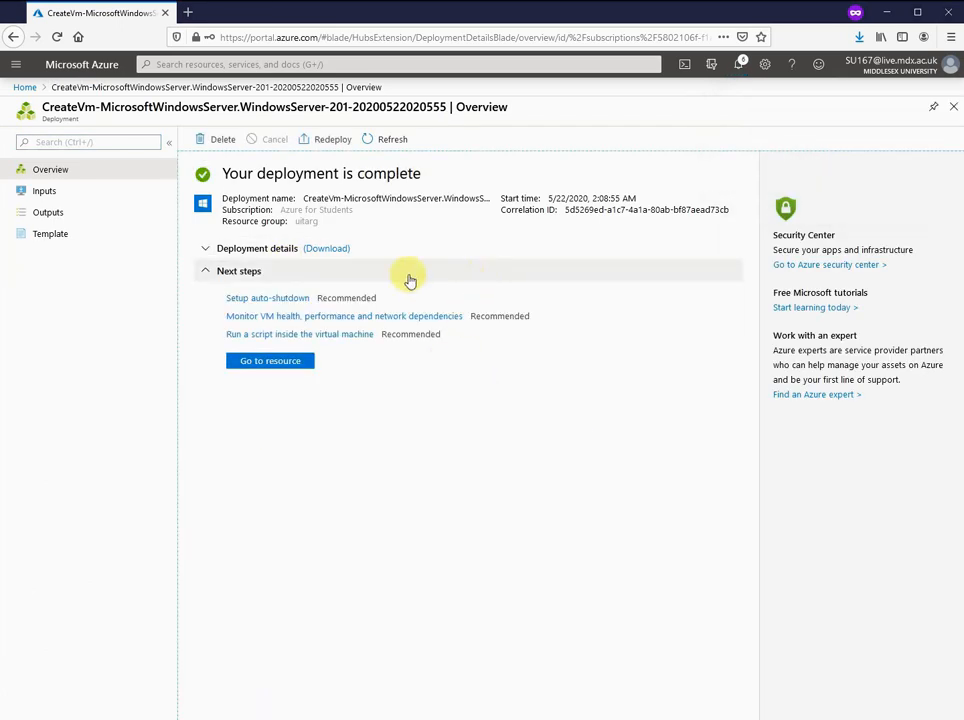
# Step: View the deployed VM1, return to the uitarg resource group, and examine NSG1's effective security rules for VM1
pyautogui.click(275, 362)
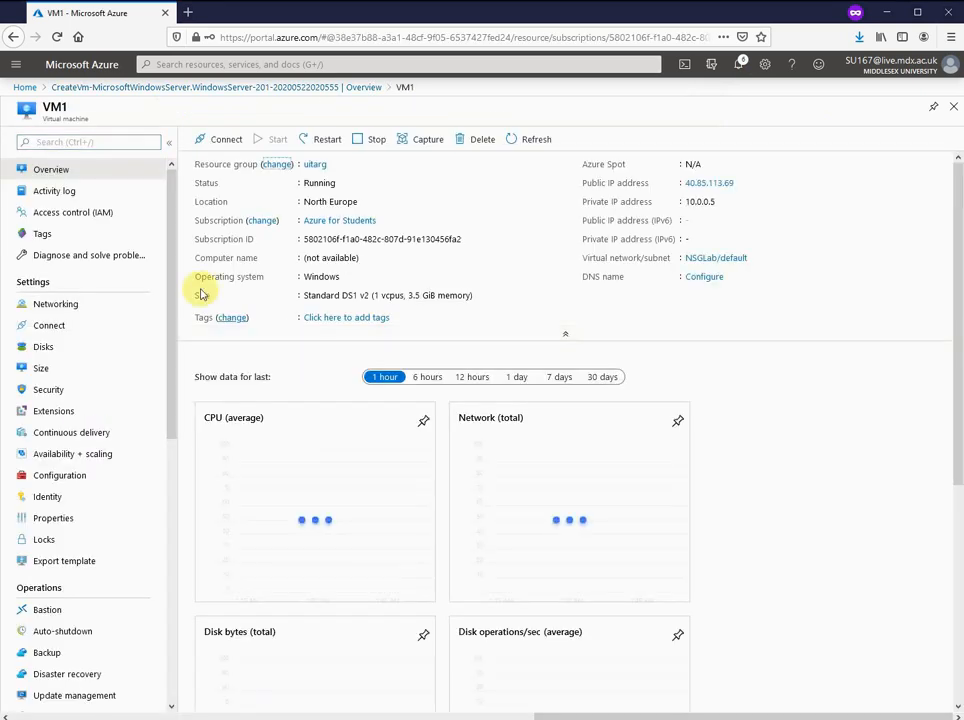
pyautogui.click(32, 64)
pyautogui.click(147, 315)
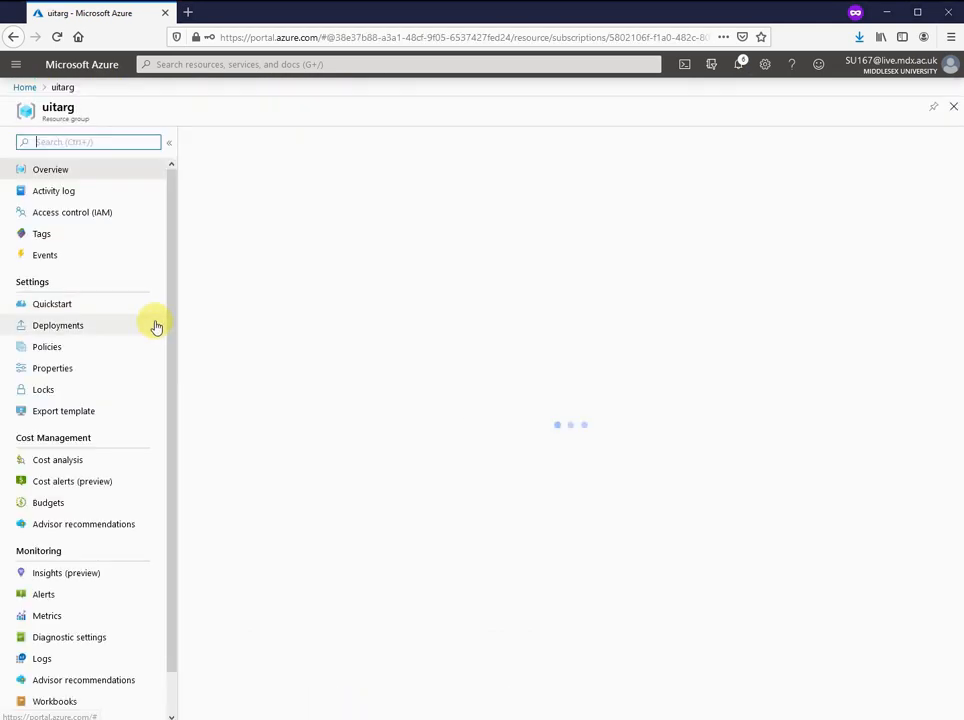
pyautogui.click(238, 346)
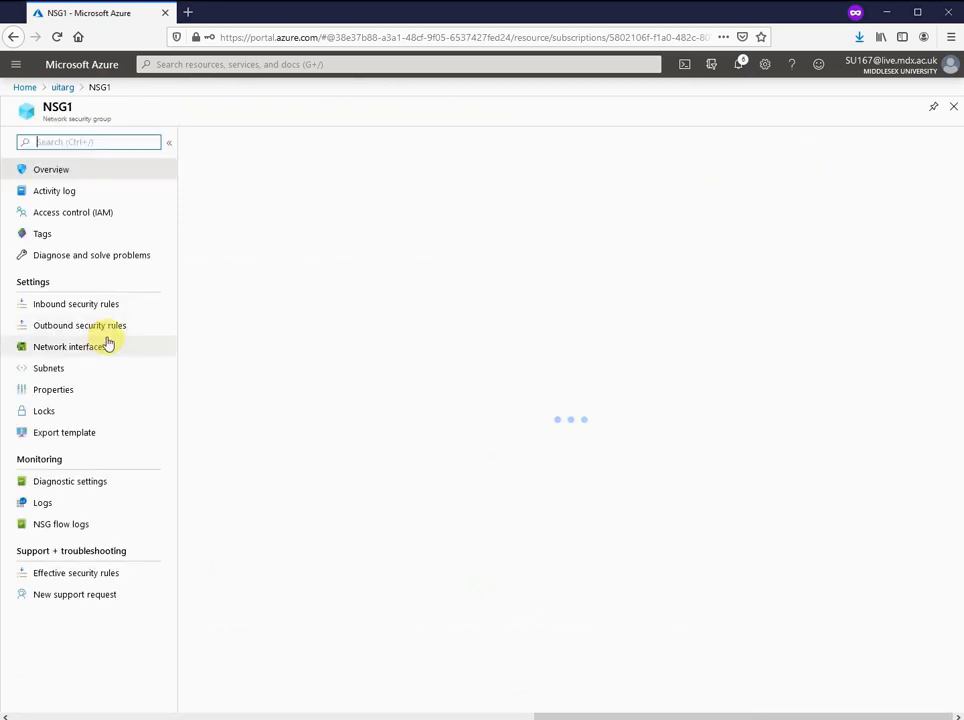
pyautogui.click(79, 573)
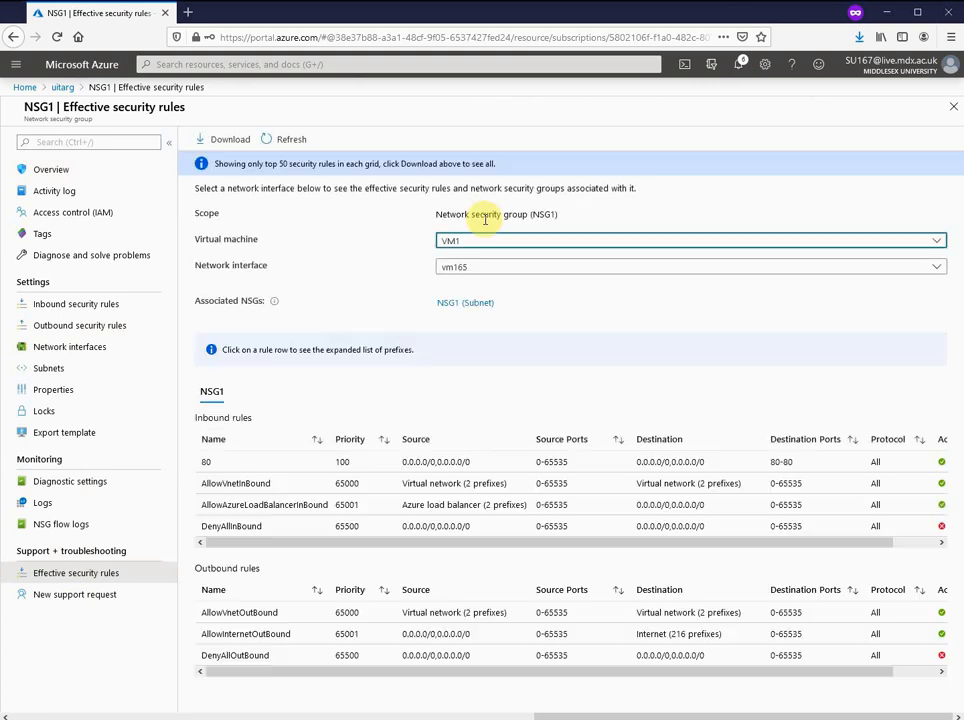
# Step: Select VM1 and its network interface vm165 in NSG1's effective security rules, and examine the inbound and outbound rules
pyautogui.click(522, 243)
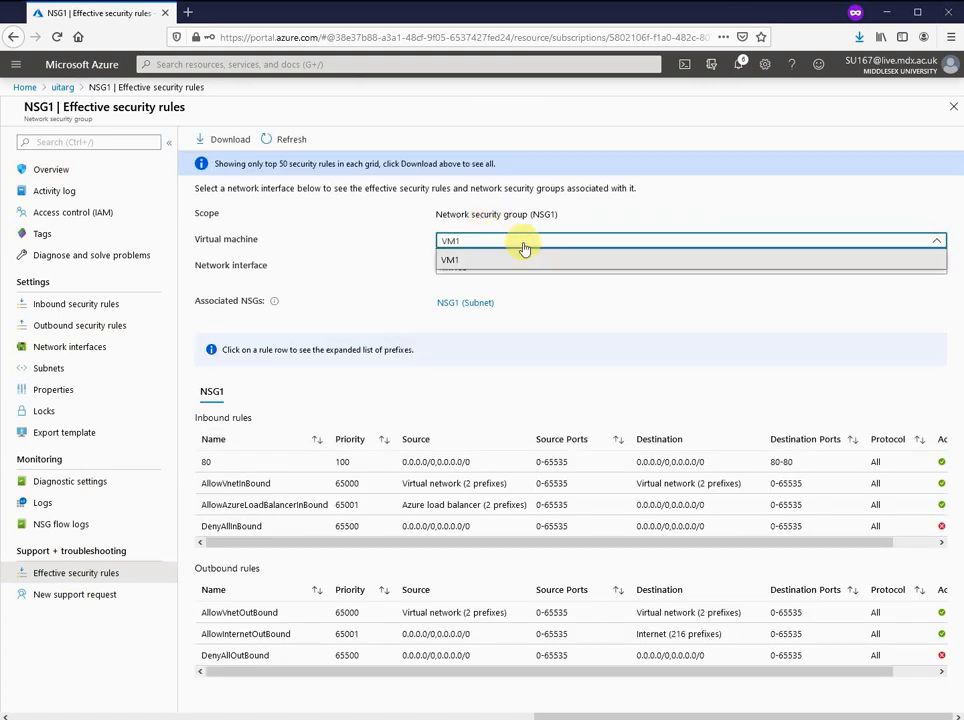
pyautogui.click(481, 264)
pyautogui.click(481, 268)
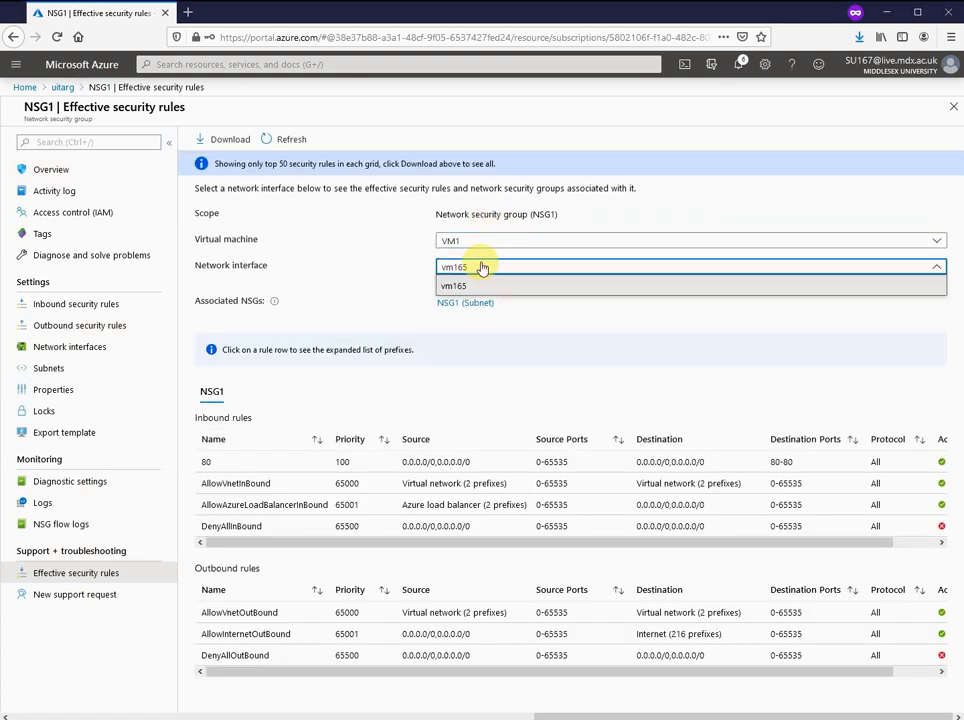
pyautogui.click(470, 286)
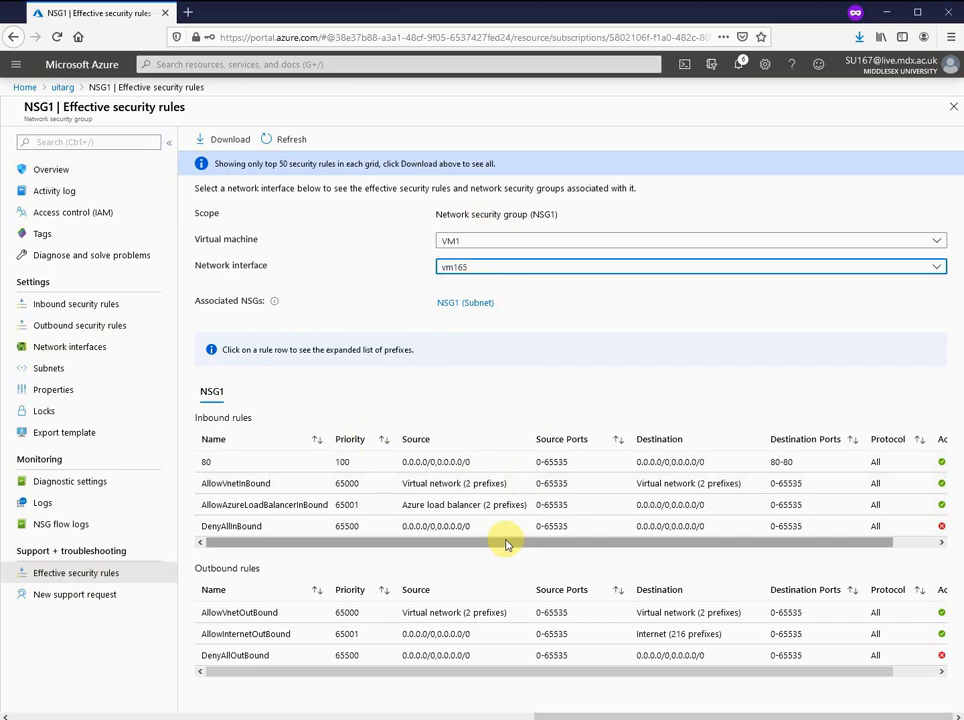
pyautogui.moveTo(507, 545); pyautogui.dragTo(413, 544)
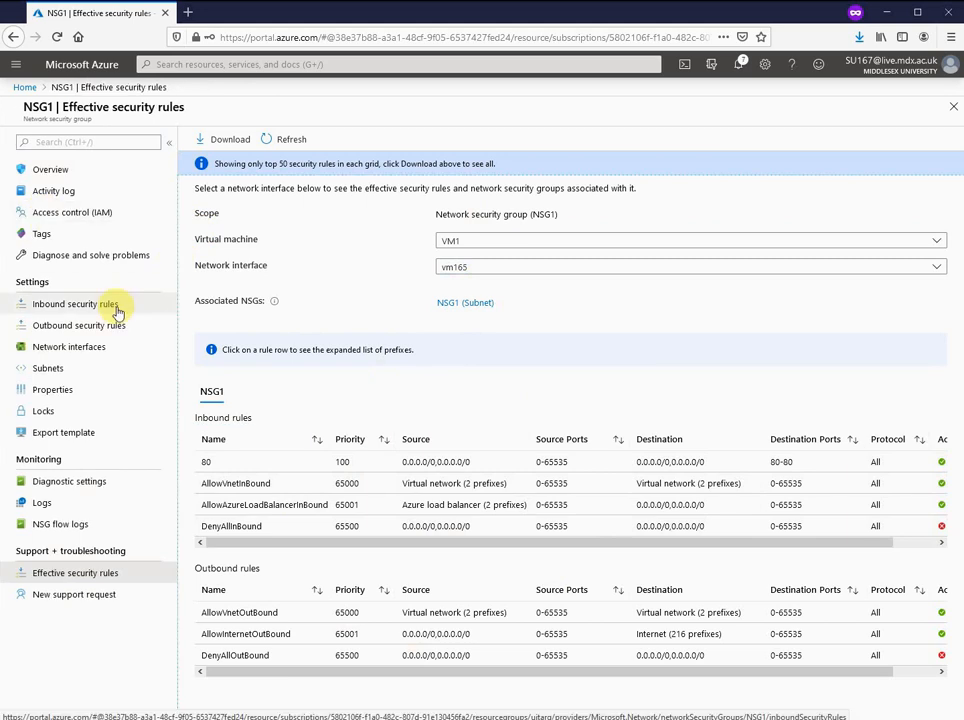
# Step: Draft a new inbound security rule for NSG1 with application security group ASG1 as its source, and discard it without adding it
pyautogui.click(76, 304)
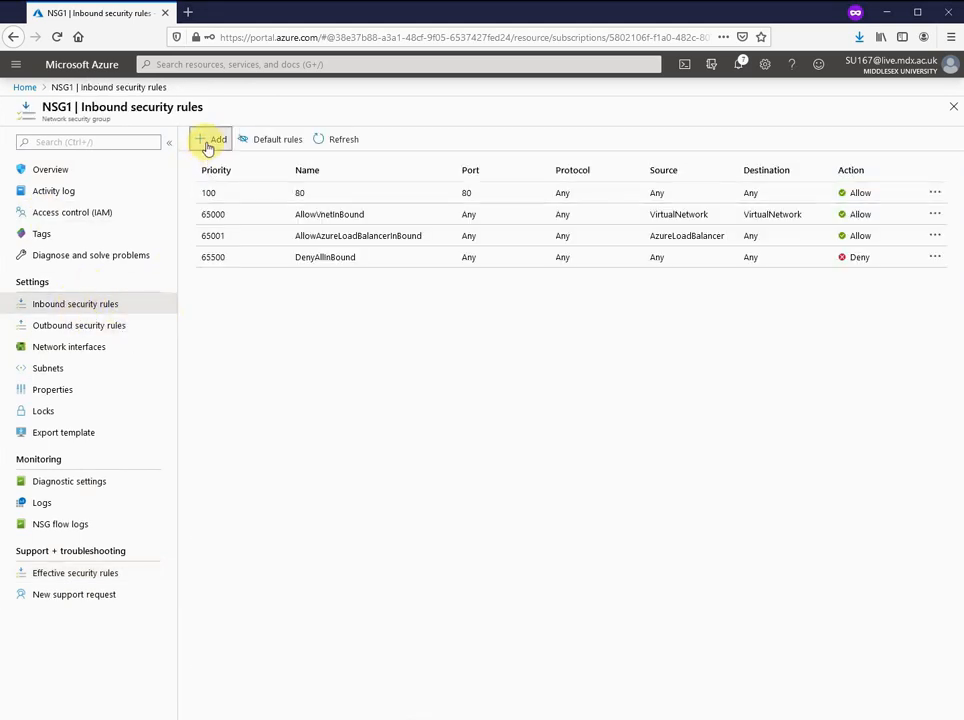
pyautogui.click(210, 143)
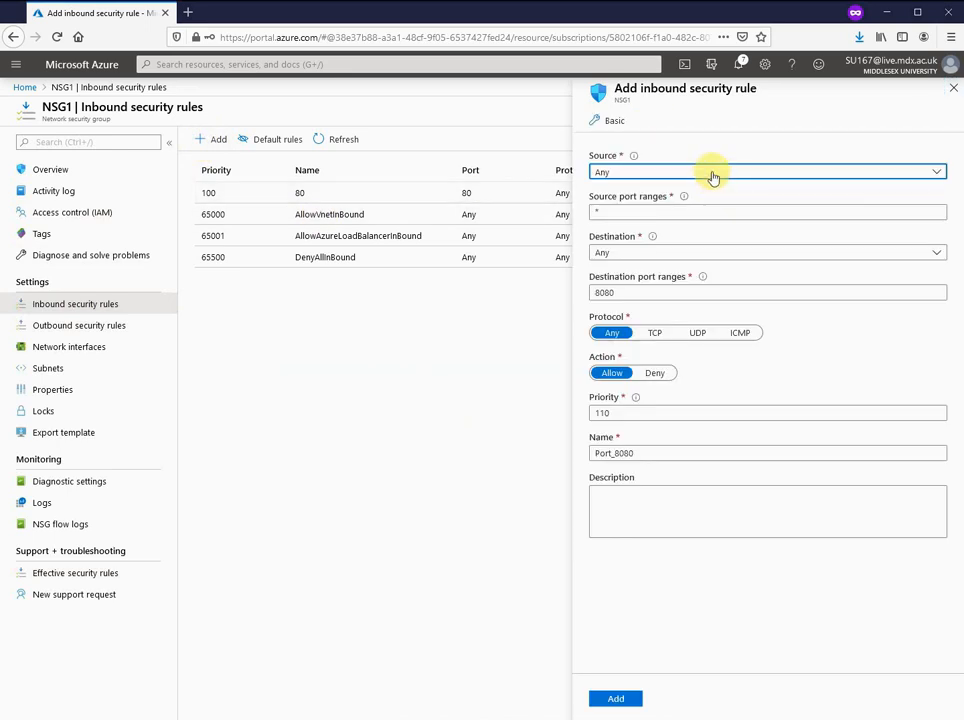
pyautogui.click(713, 173)
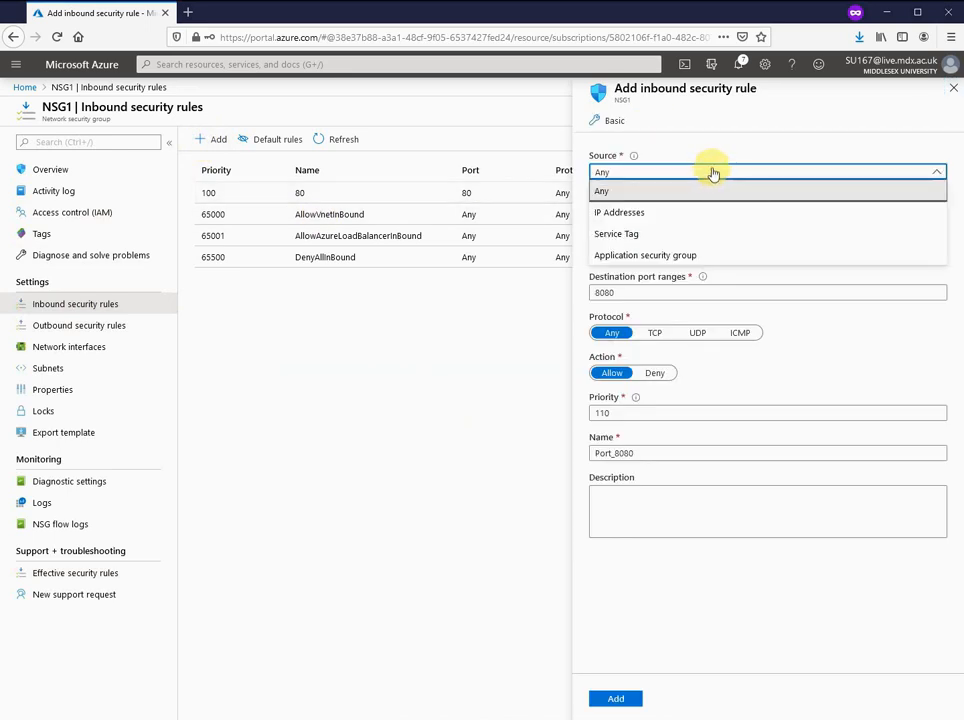
pyautogui.click(650, 257)
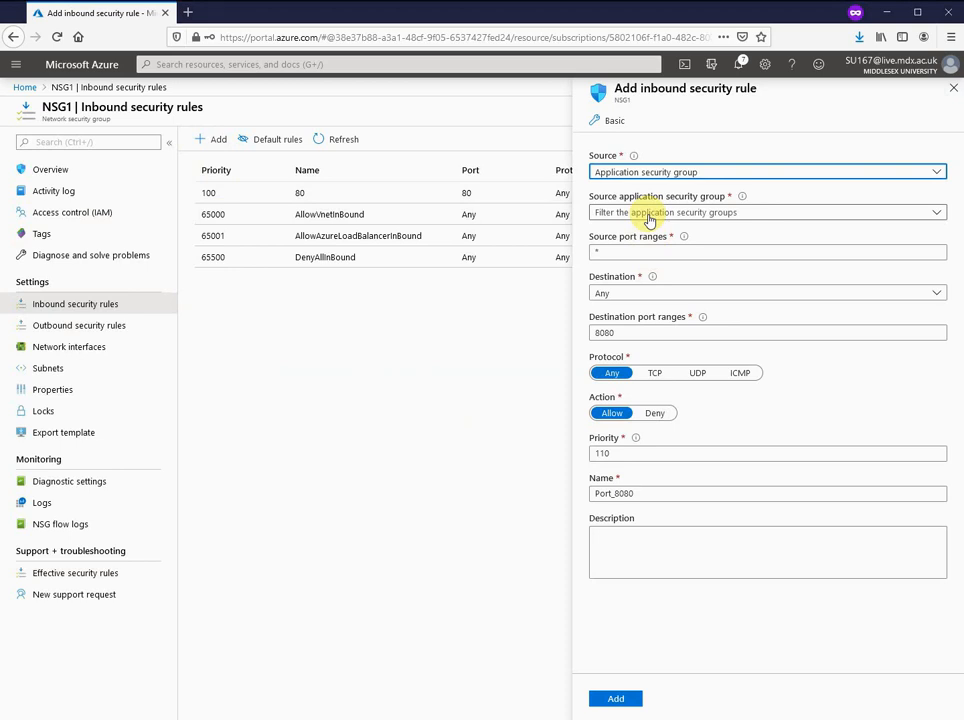
pyautogui.click(650, 214)
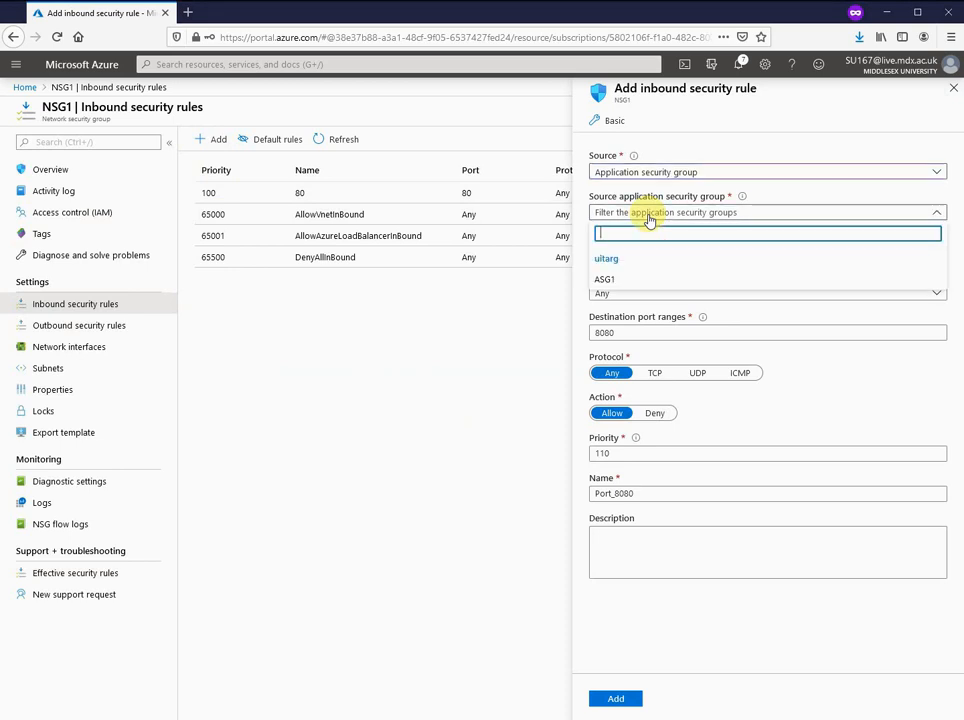
pyautogui.click(632, 280)
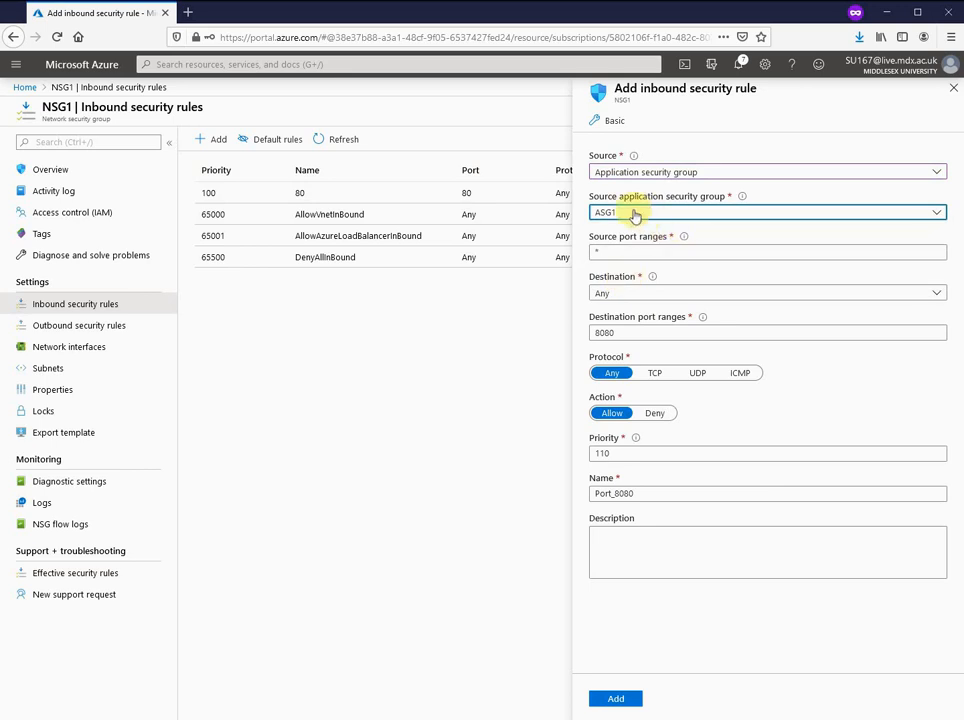
pyautogui.click(629, 252)
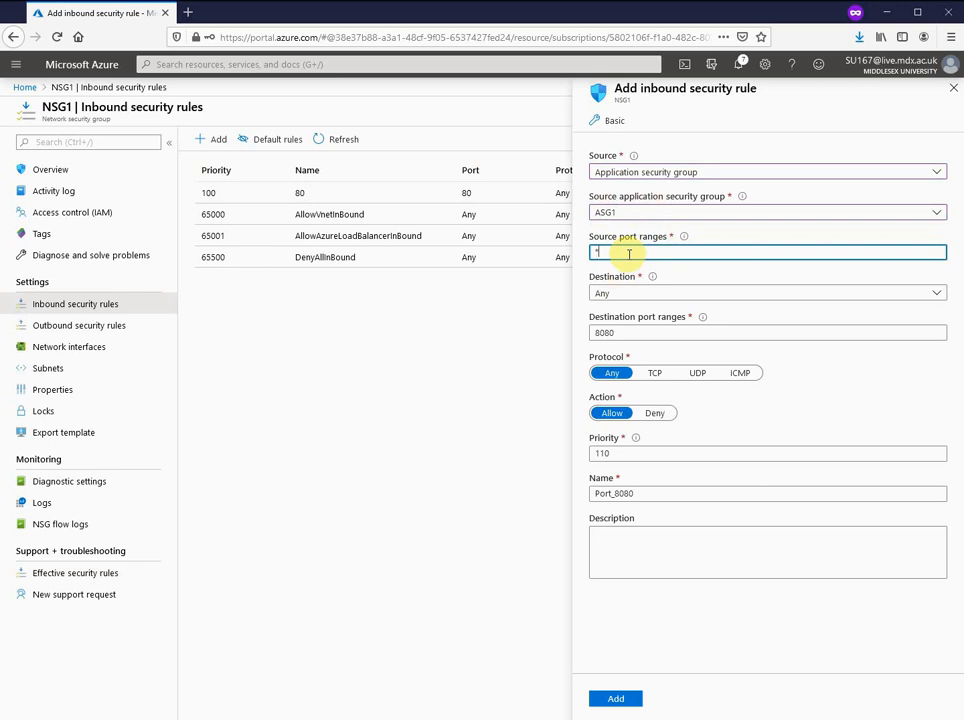
pyautogui.click(951, 89)
pyautogui.click(466, 320)
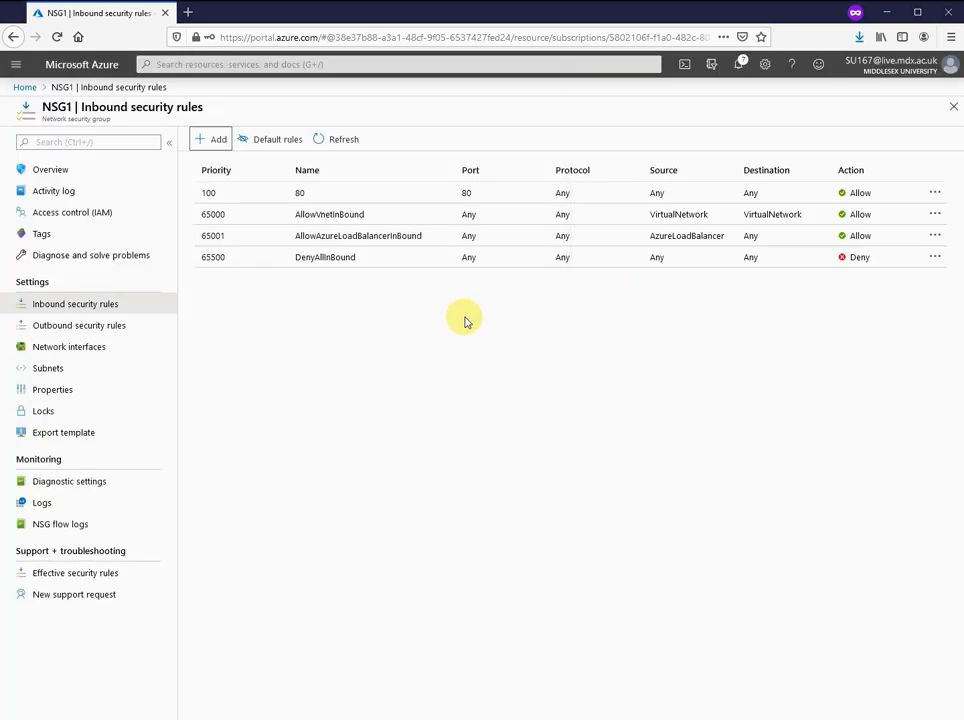